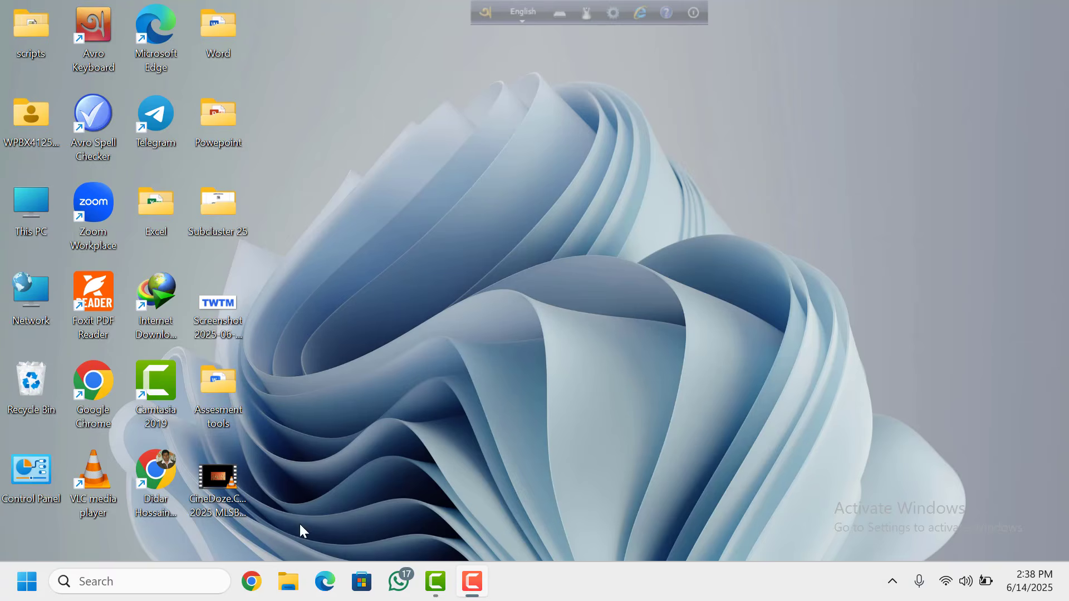
# Launch Google Chrome, maximize its profile chooser and open the first listed profile
pyautogui.click(251, 582)
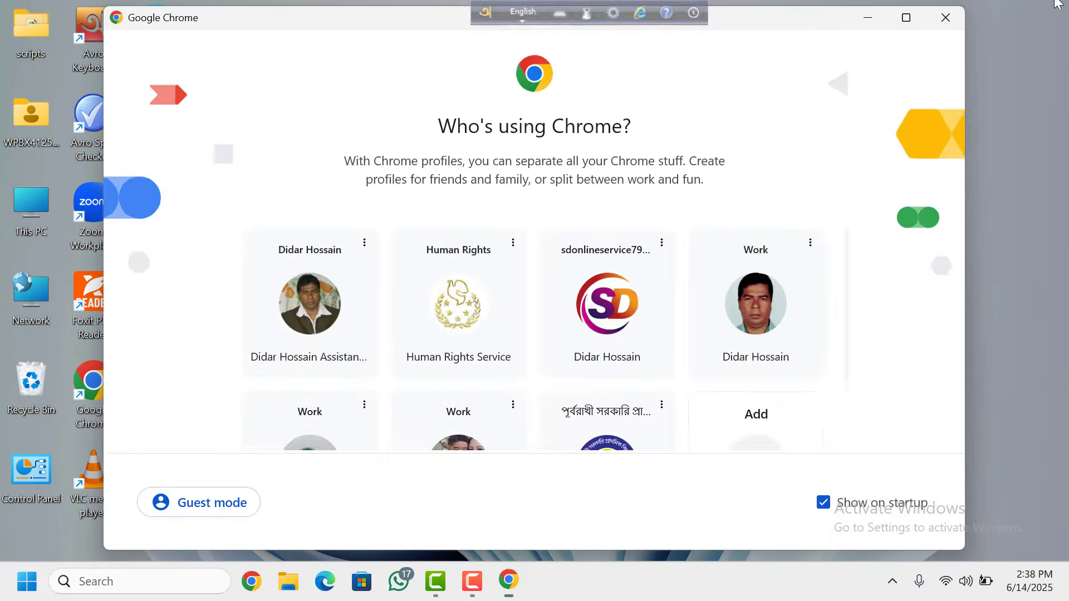
pyautogui.click(906, 17)
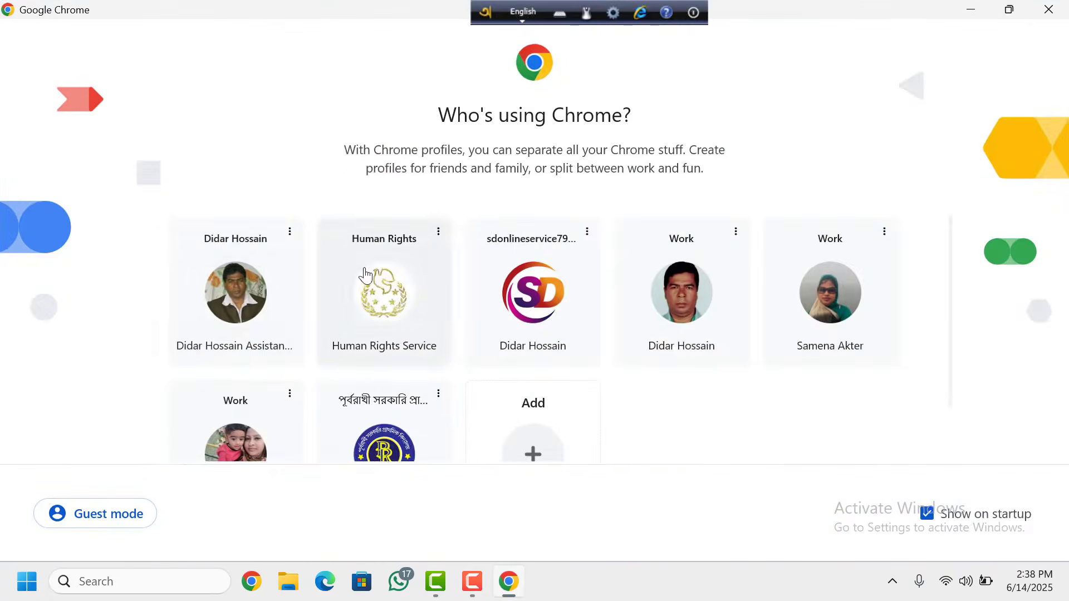
pyautogui.click(273, 298)
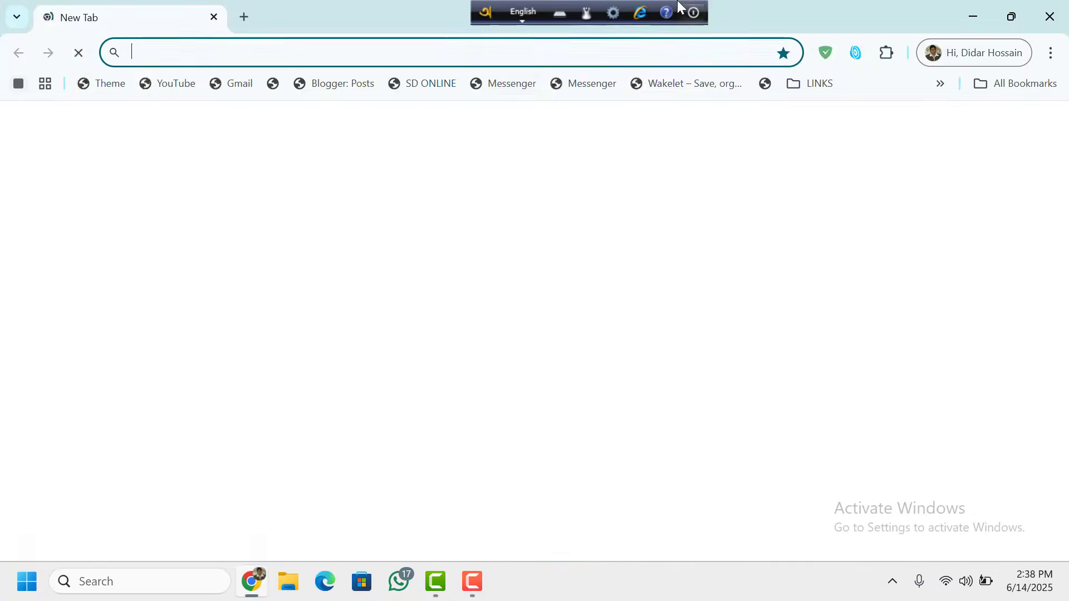
# Search Google for "ipemis dpe gov bd" and open the IPEMIS সিস্টেম site from the results
pyautogui.click(543, 60)
pyautogui.write('ip')
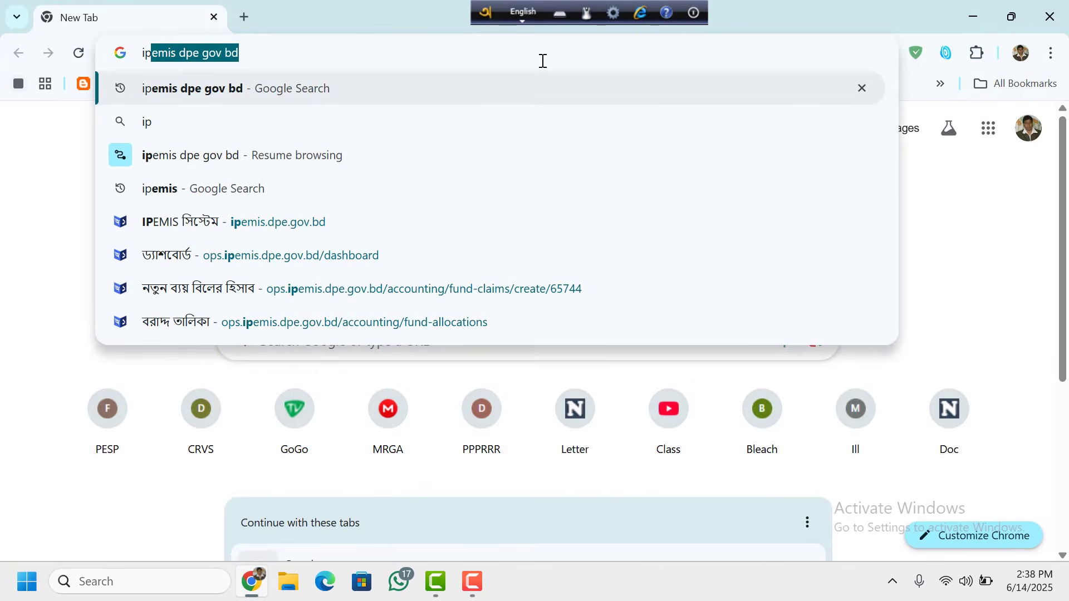
pyautogui.press('Return')
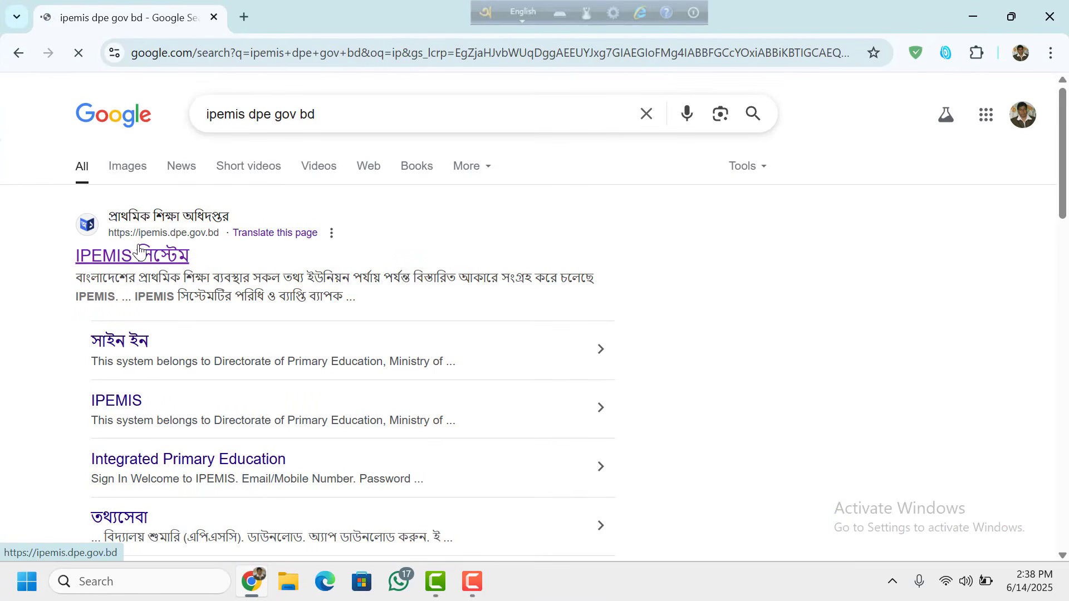
pyautogui.click(139, 252)
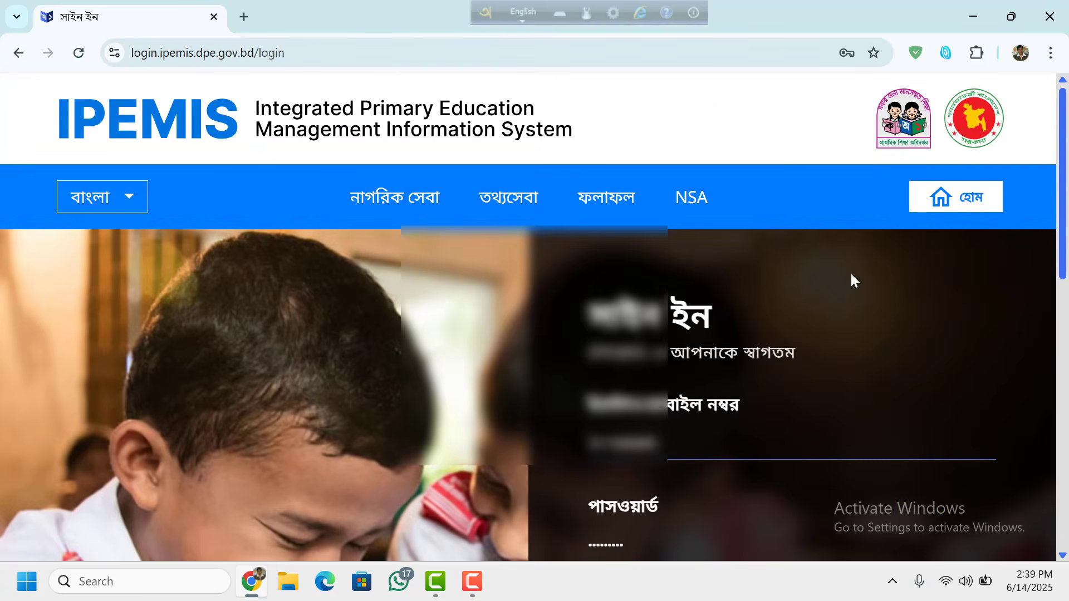
# Sign in to IPEMIS with the prefilled mobile number and saved password
pyautogui.click(1062, 551)
pyautogui.click(1062, 551)
pyautogui.click(1062, 556)
pyautogui.click(1062, 555)
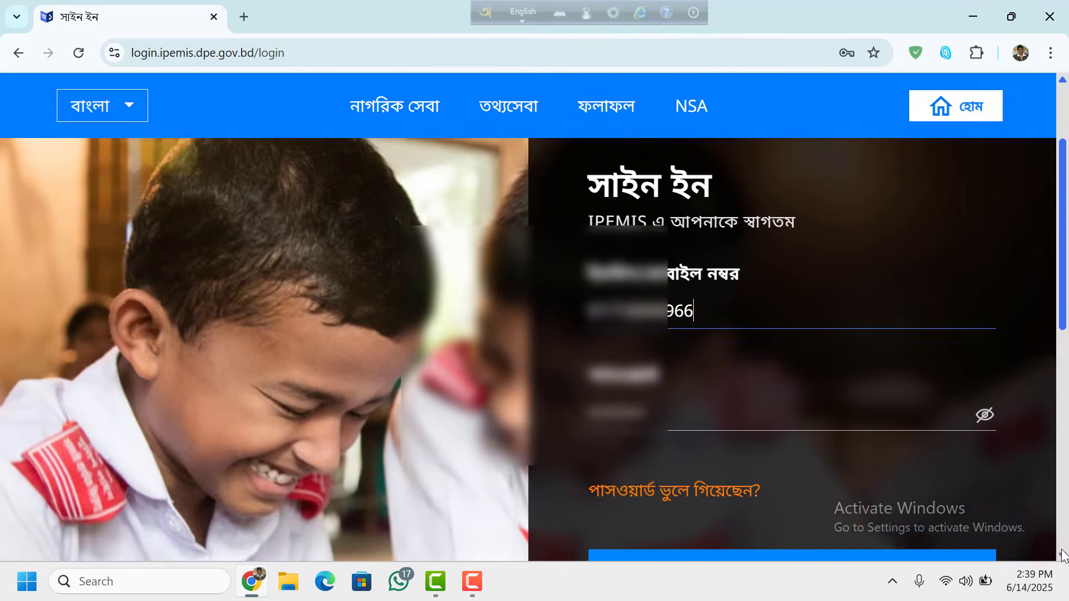
pyautogui.click(1063, 555)
pyautogui.click(1062, 556)
pyautogui.click(767, 507)
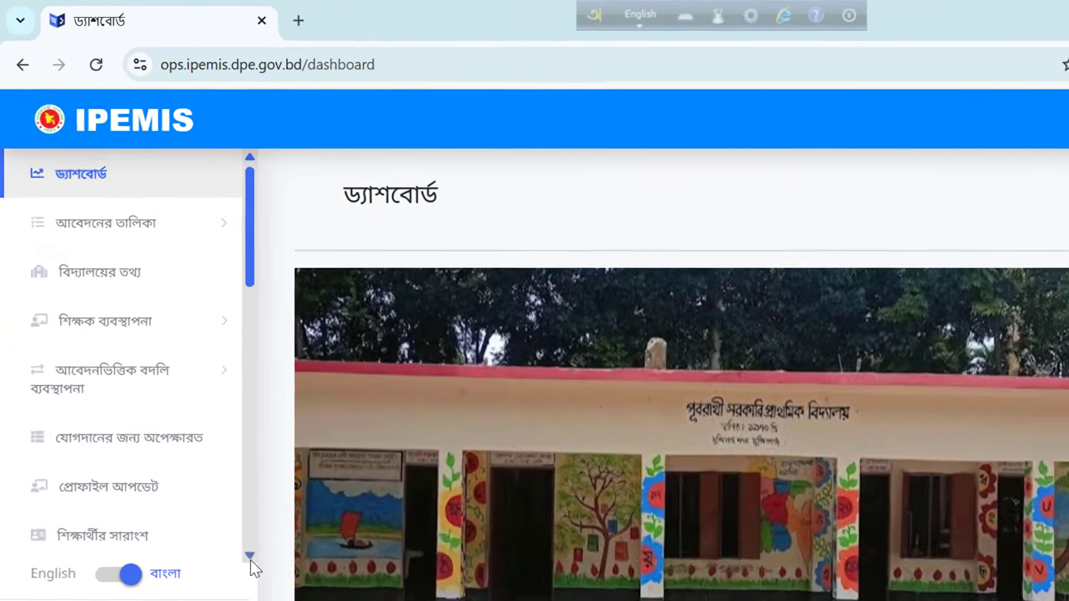
# Open the fund allocation list (বরাদ্দ তালিকা) from the IPEMIS dashboard
pyautogui.scroll(-1, 206, 460)
pyautogui.scroll(-7, 257, 579)
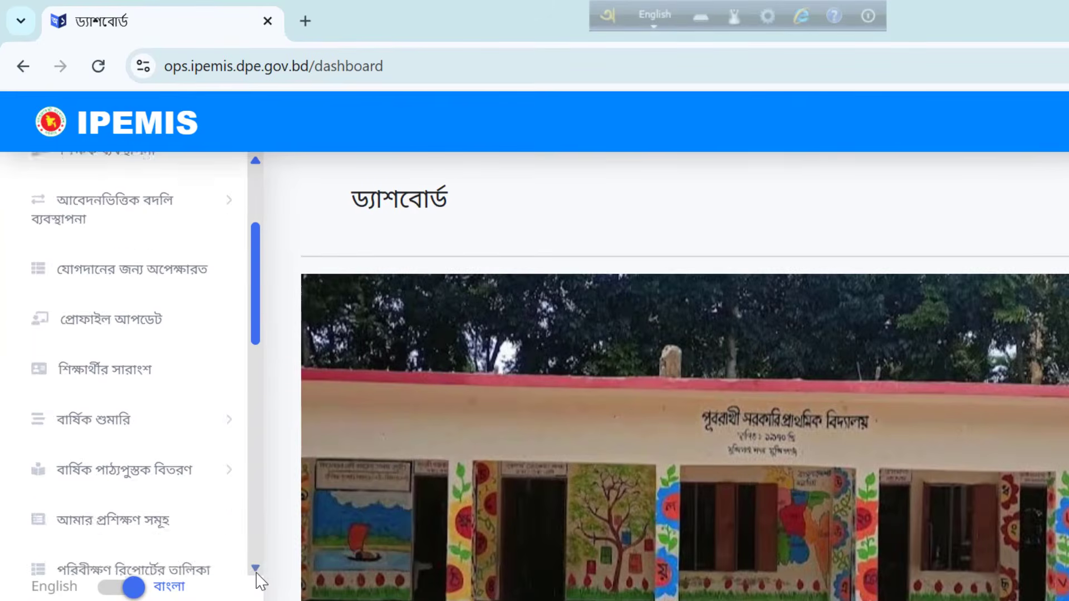
pyautogui.scroll(-5, 259, 581)
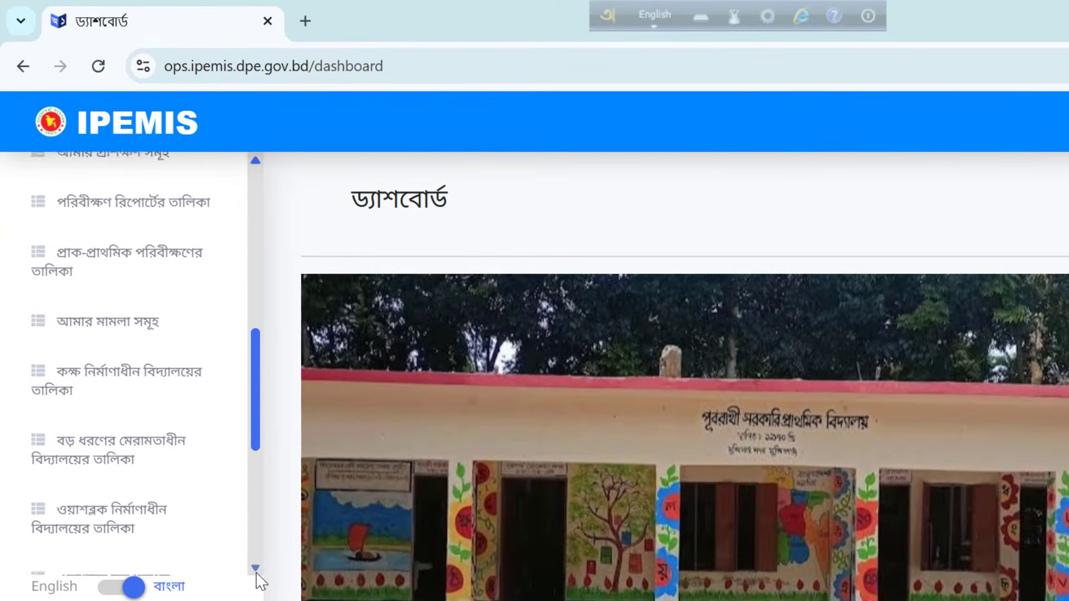
pyautogui.scroll(-4, 259, 581)
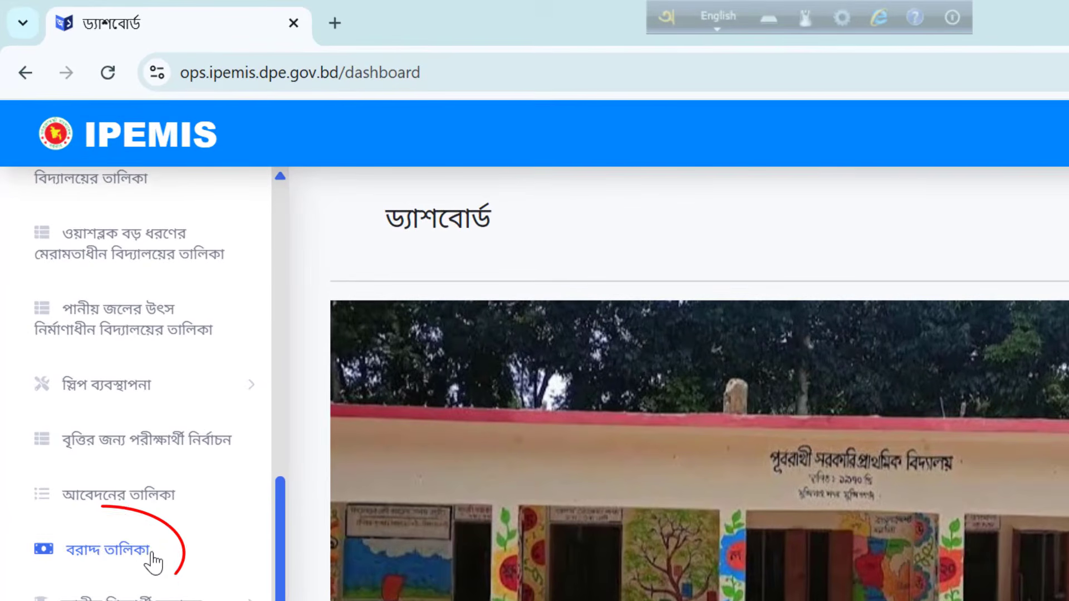
pyautogui.click(95, 550)
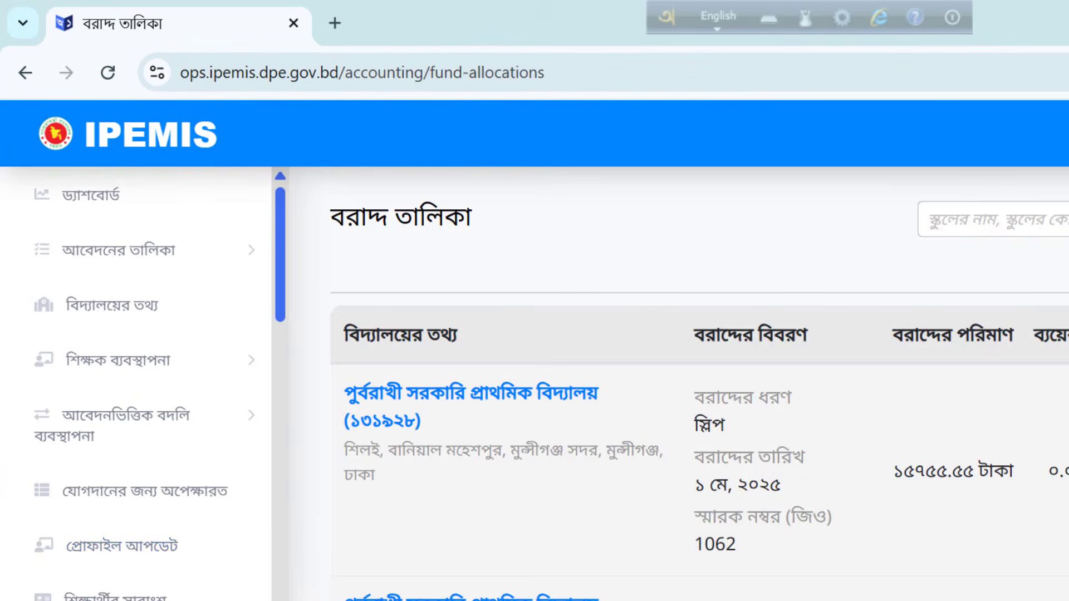
# Start a new expense bill account (নতুন ব্যয় বিলের হিসাব) for the স্লিপ allocation dated ১ মে, ২০২৫
pyautogui.scroll(-2, 622, 390)
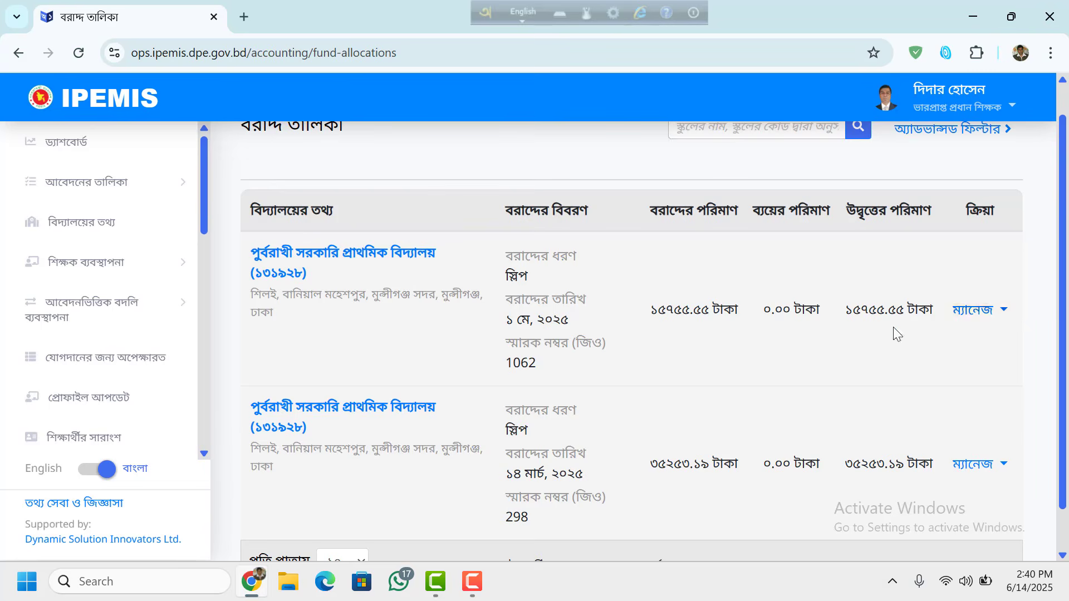
pyautogui.click(1001, 313)
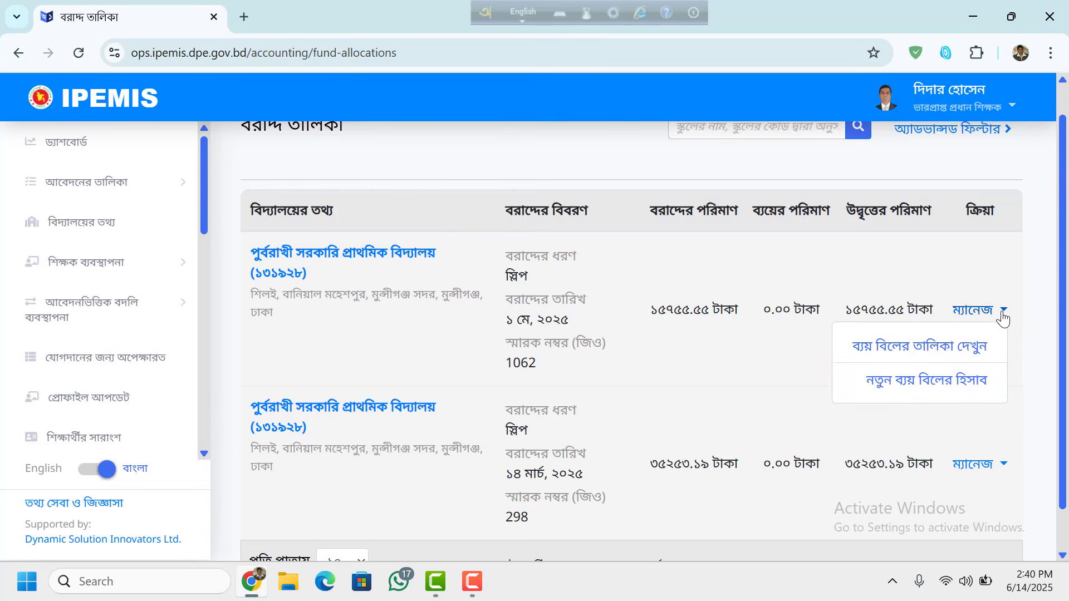
pyautogui.click(932, 382)
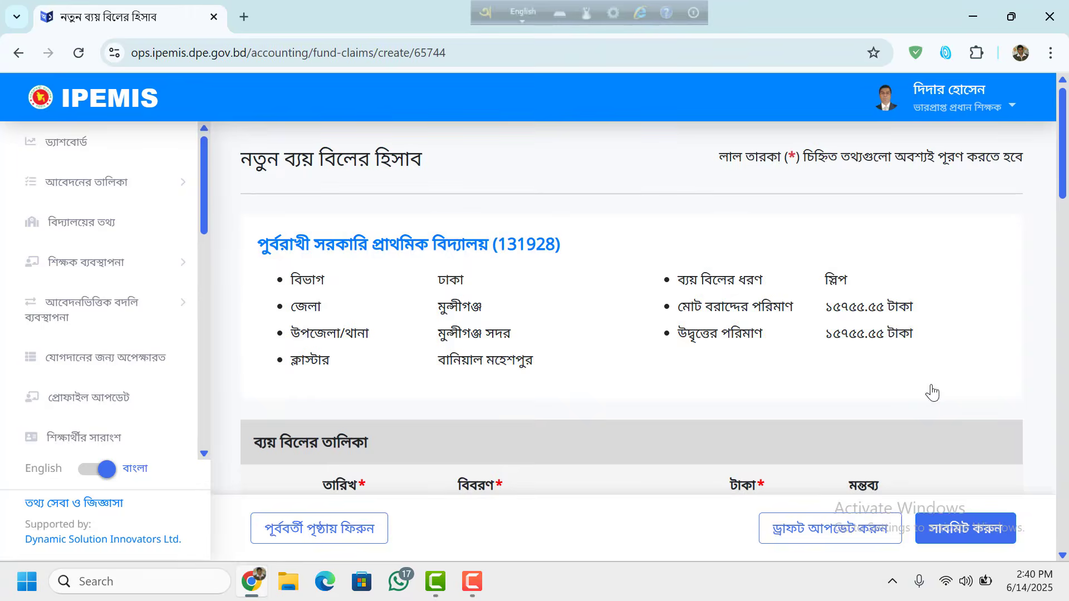
# Add a blank expense row at the end of the expense bill list (ব্যয় বিলের তালিকা)
pyautogui.click(1061, 556)
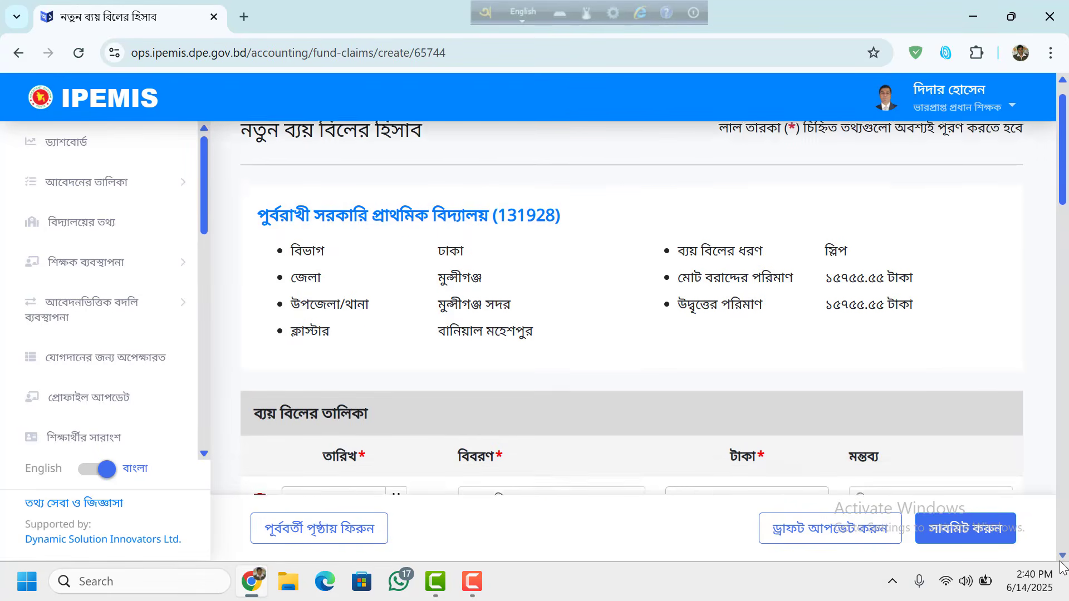
pyautogui.scroll(-3, 1061, 567)
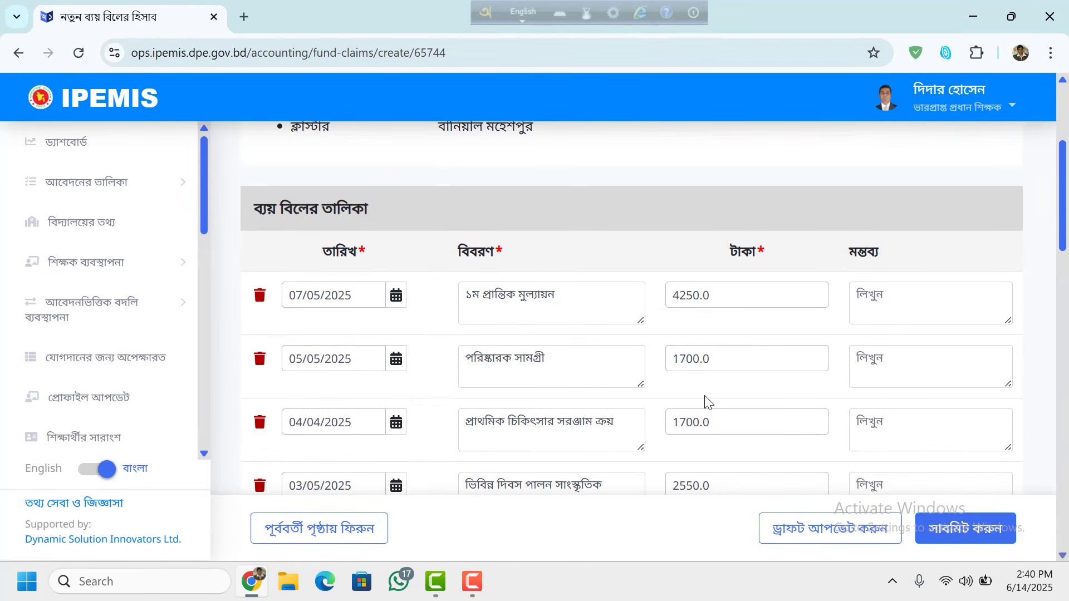
pyautogui.click(1063, 557)
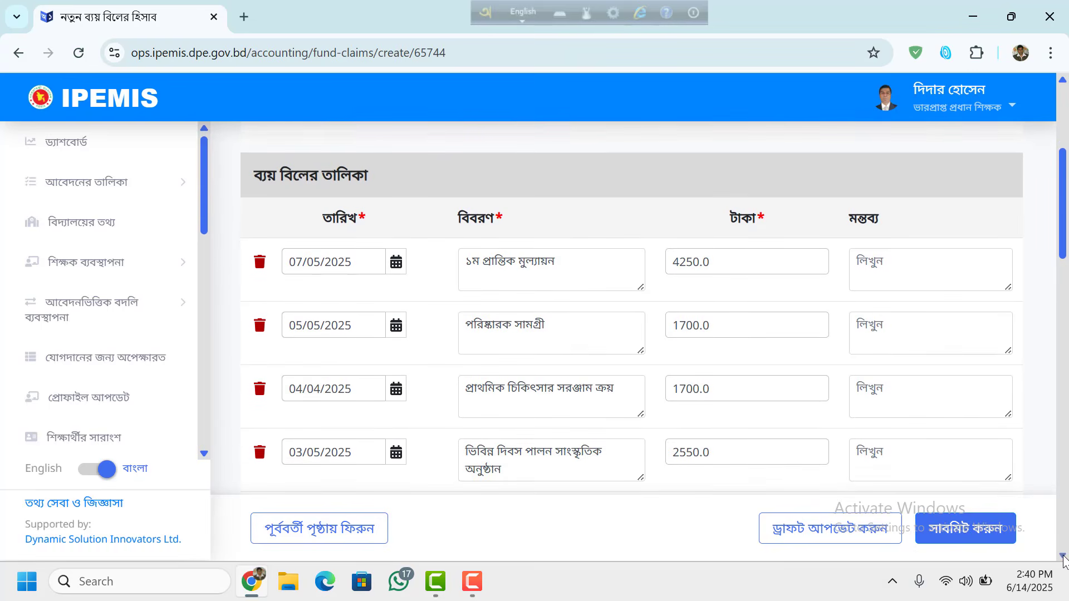
pyautogui.click(1063, 556)
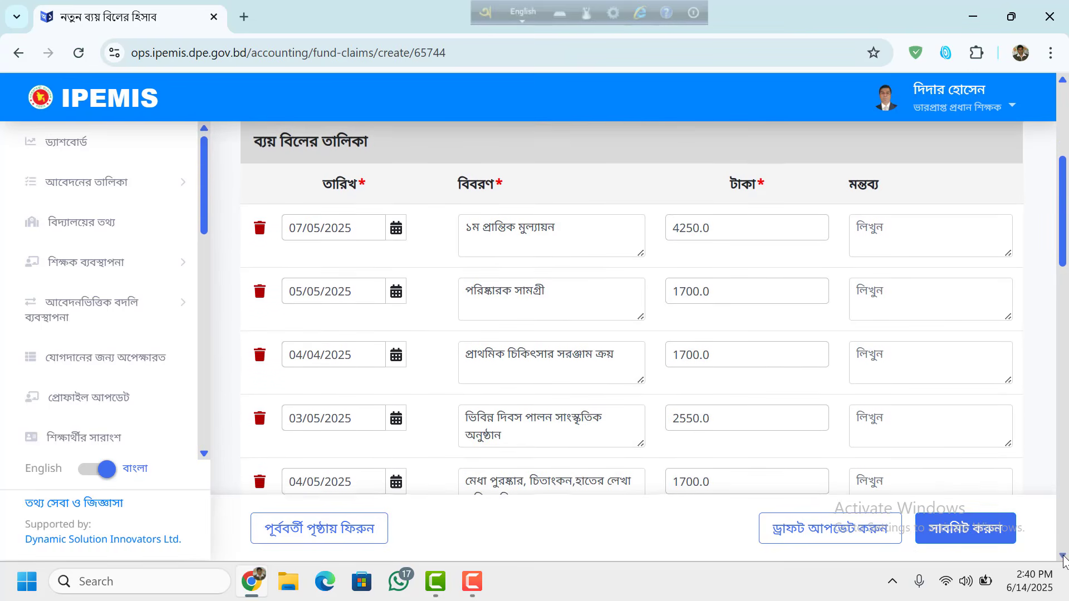
pyautogui.click(1063, 557)
pyautogui.click(1063, 557)
pyautogui.click(1062, 556)
pyautogui.click(1063, 557)
pyautogui.click(1063, 557)
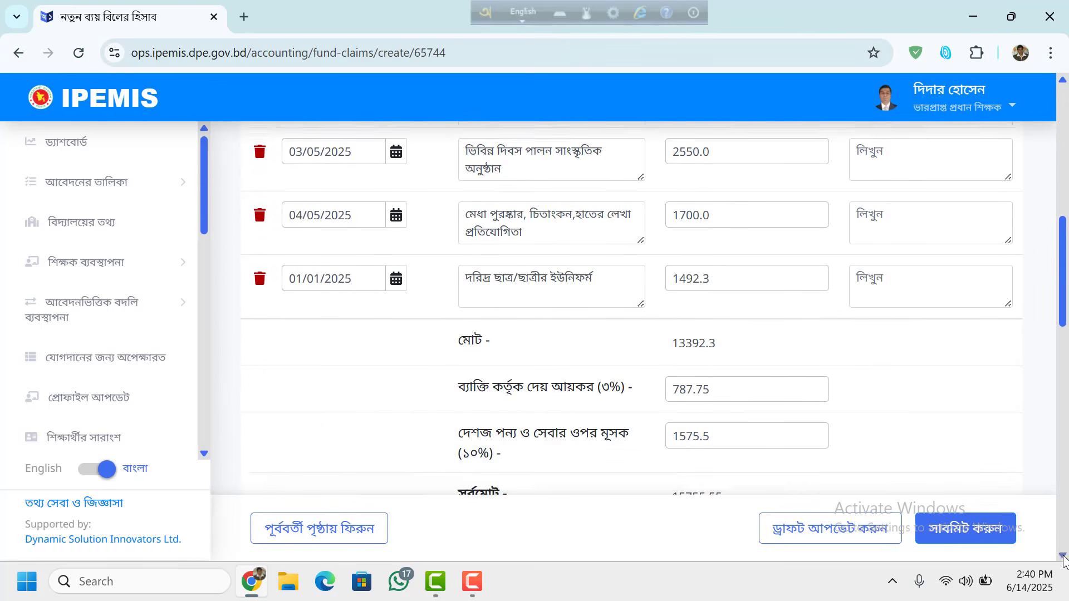
pyautogui.click(1063, 557)
pyautogui.click(1063, 557)
pyautogui.click(1063, 557)
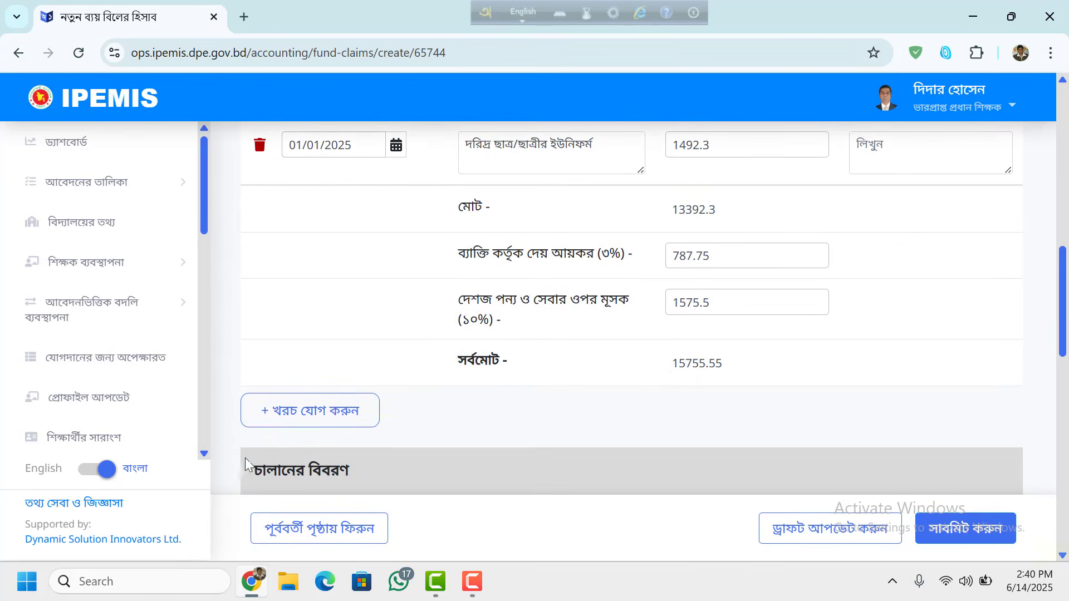
pyautogui.click(326, 422)
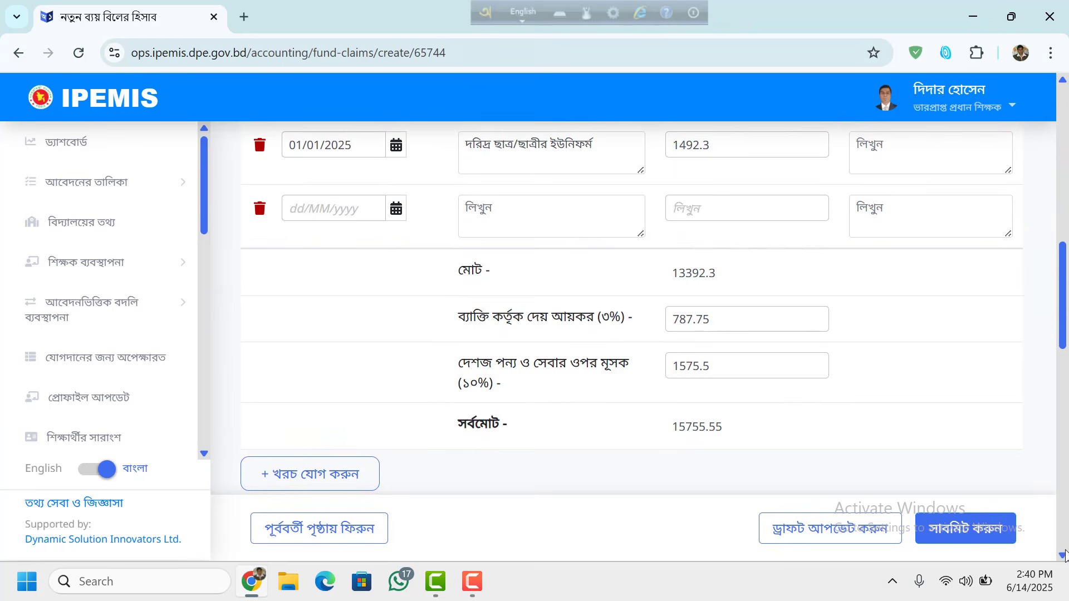
# Review the bill's dates, descriptions and amounts, along with its tax lines and challan details
pyautogui.scroll(-1, 1065, 554)
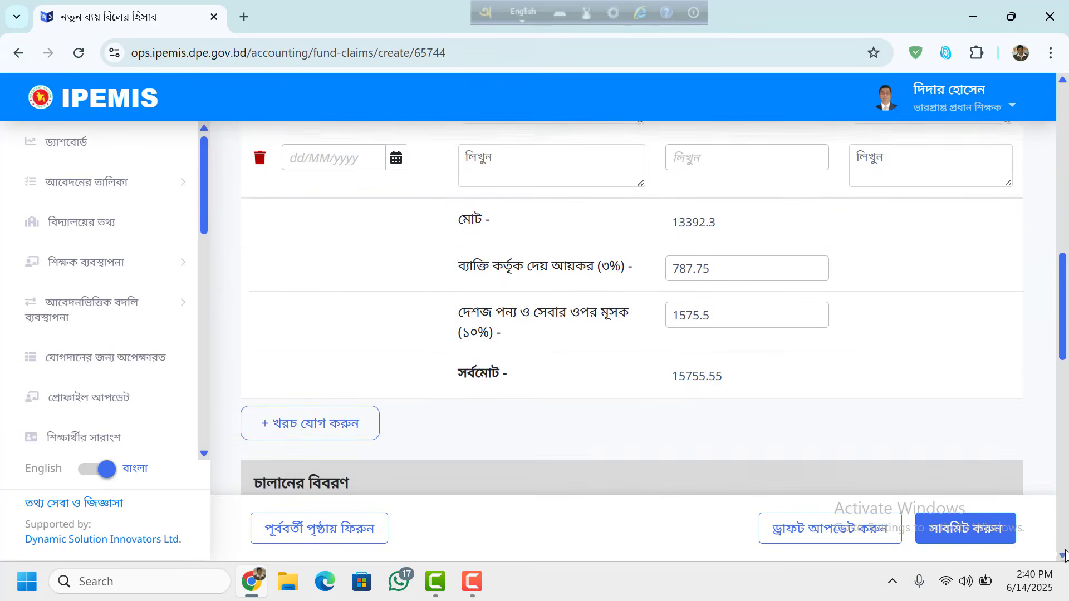
pyautogui.click(1062, 80)
pyautogui.click(1064, 82)
pyautogui.click(1064, 81)
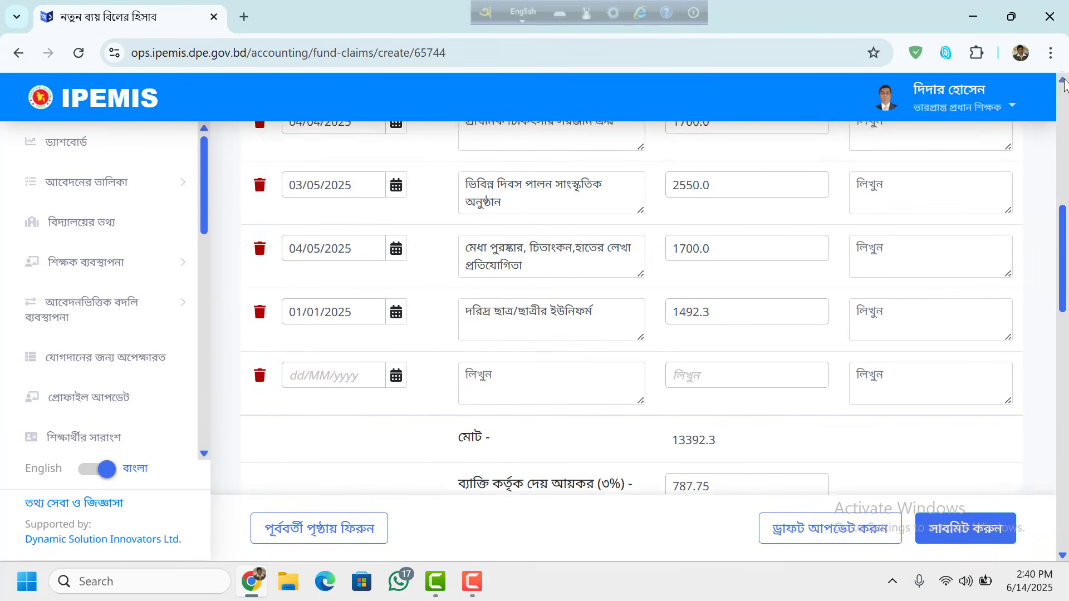
pyautogui.click(1064, 81)
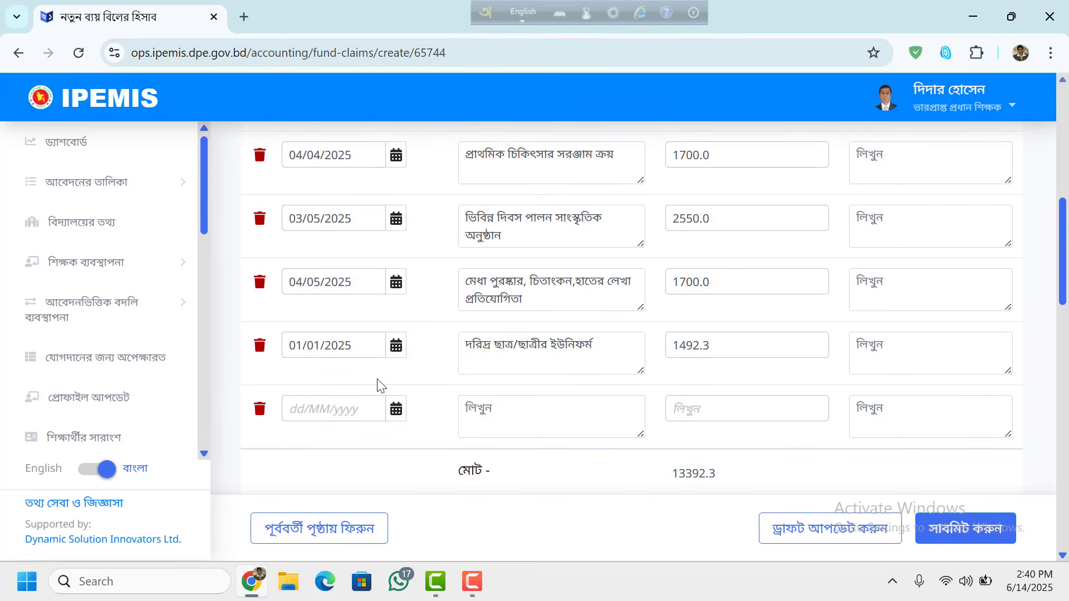
pyautogui.click(1062, 82)
pyautogui.click(1062, 81)
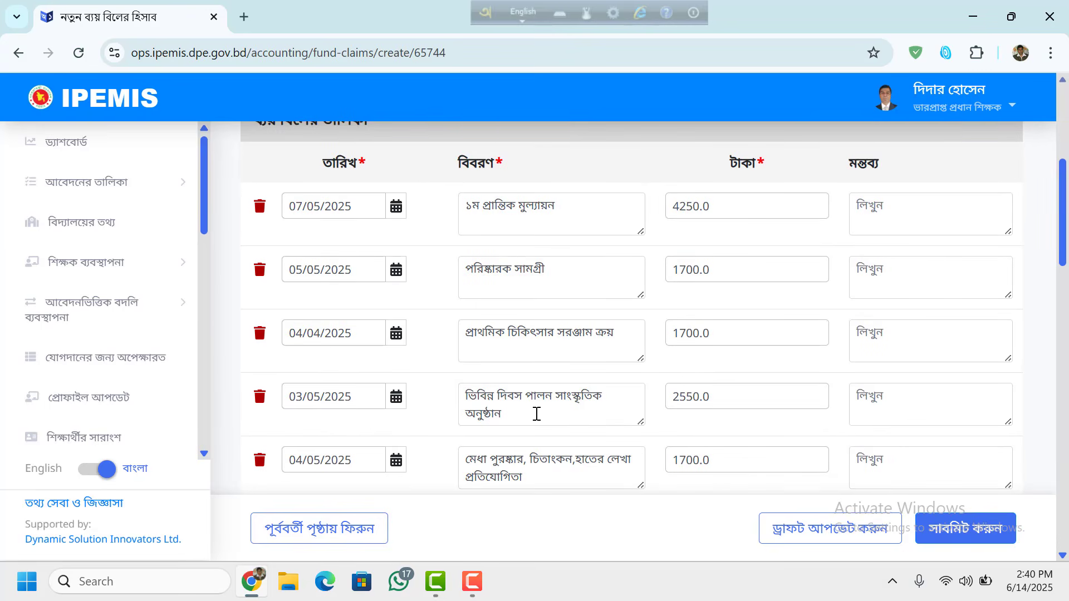
pyautogui.scroll(-12, 1066, 548)
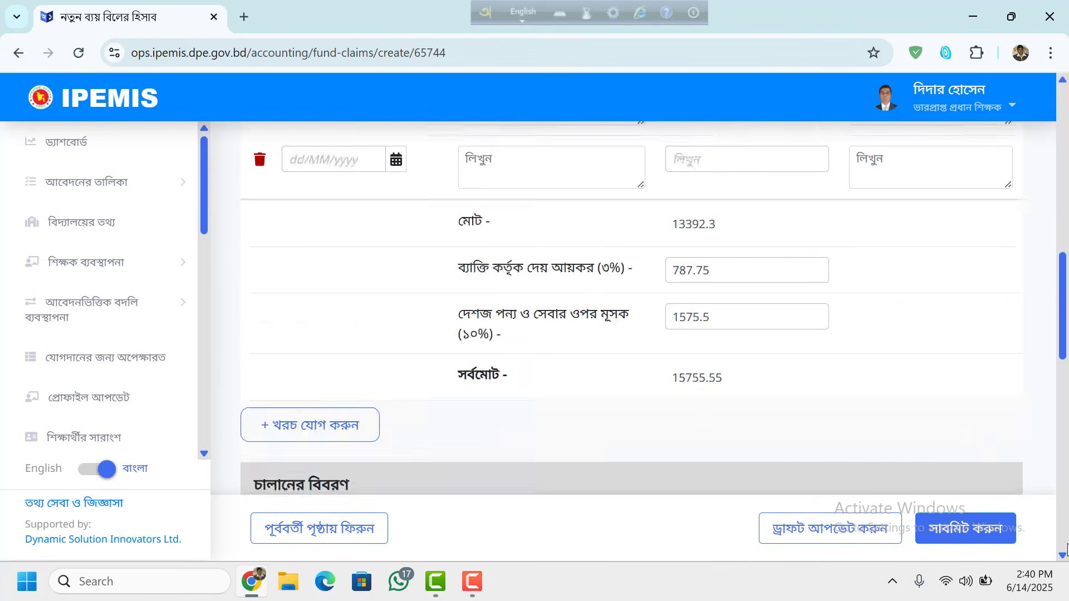
pyautogui.scroll(5, 1065, 80)
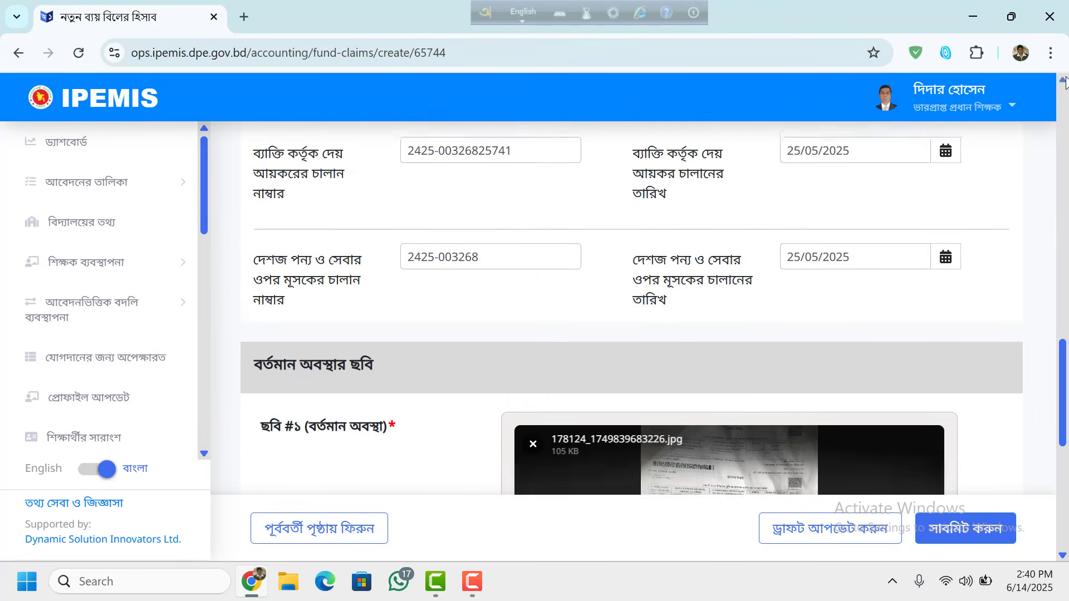
pyautogui.scroll(6, 1065, 80)
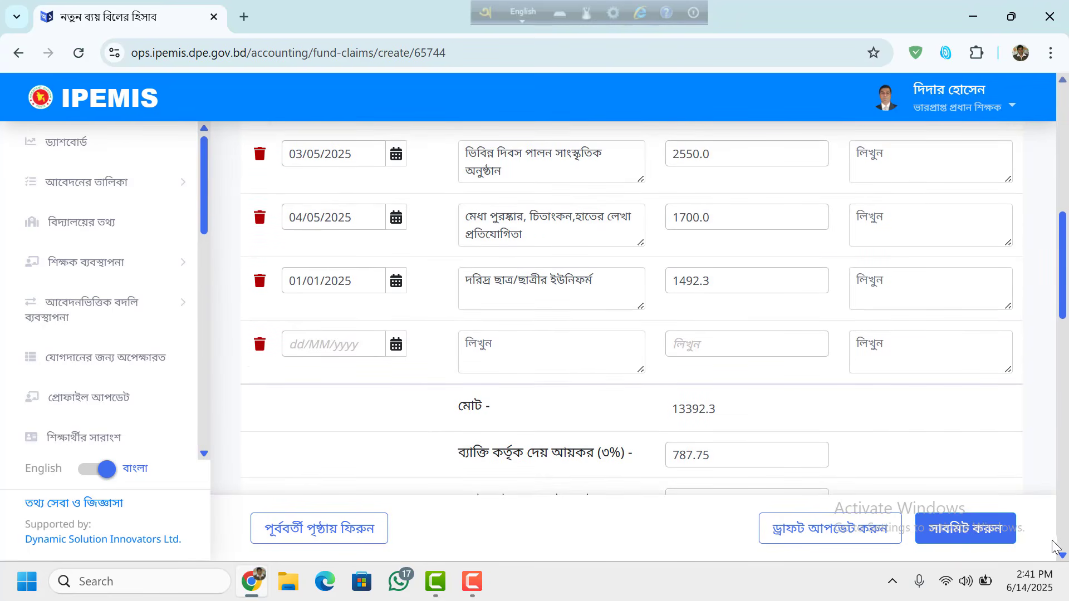
# Add a second blank expense row below the first blank one
pyautogui.click(1061, 555)
pyautogui.click(1062, 556)
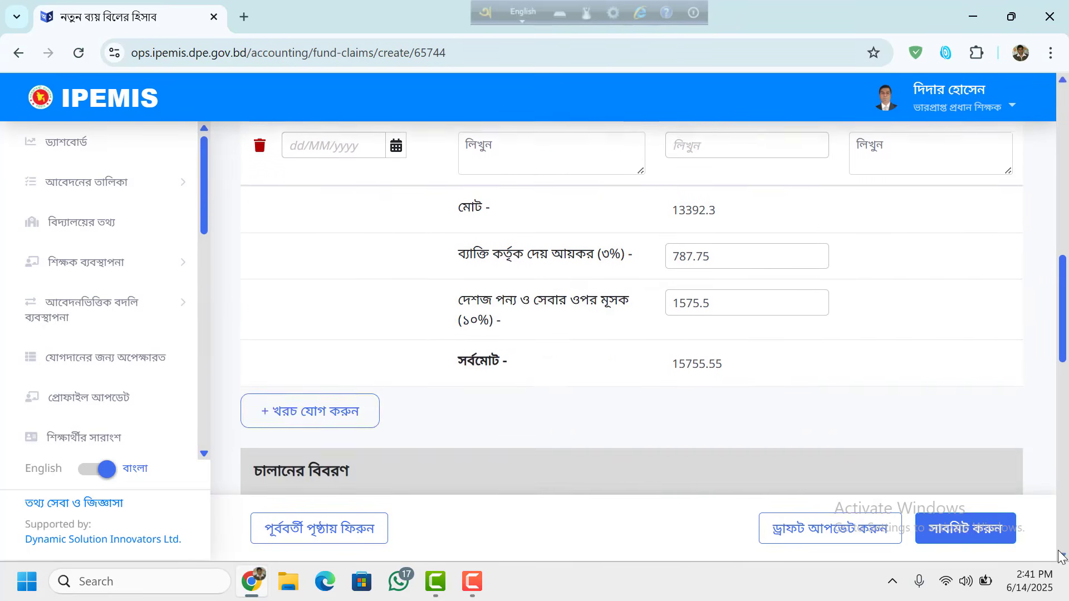
pyautogui.click(357, 411)
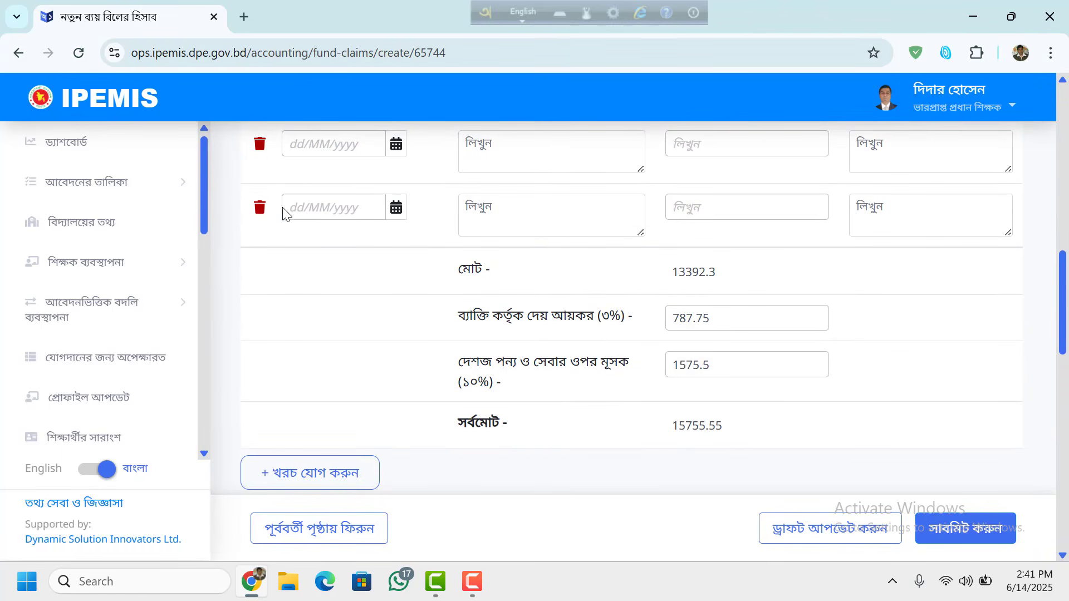
# Delete both blank expense rows at the end of the expense bill list (ব্যয় বিলের তালিকা)
pyautogui.click(1063, 81)
pyautogui.click(1063, 83)
pyautogui.click(1063, 82)
pyautogui.click(1063, 82)
pyautogui.click(1063, 82)
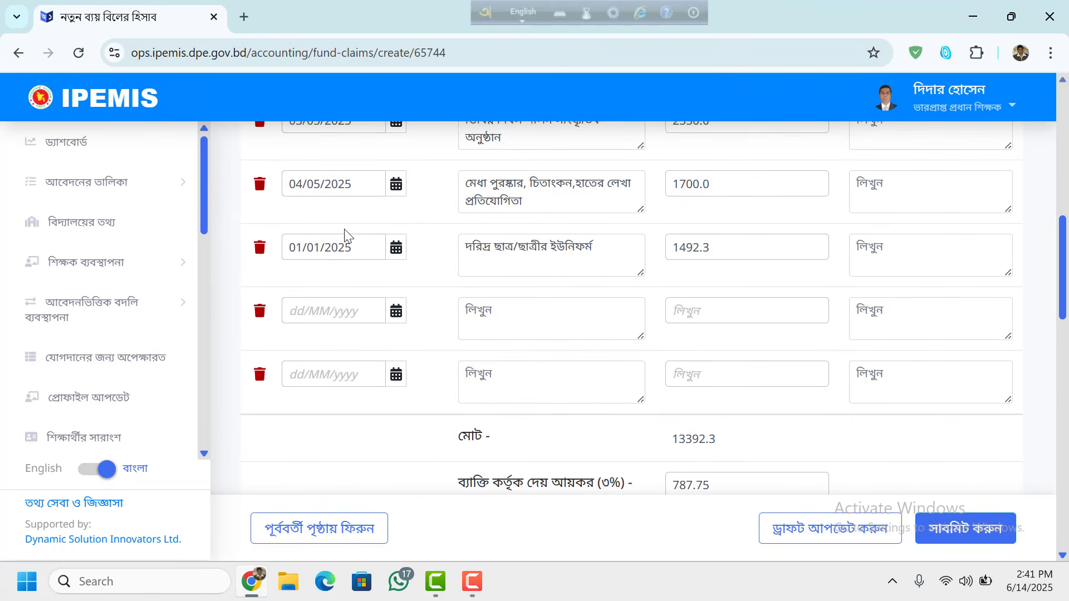
pyautogui.click(260, 316)
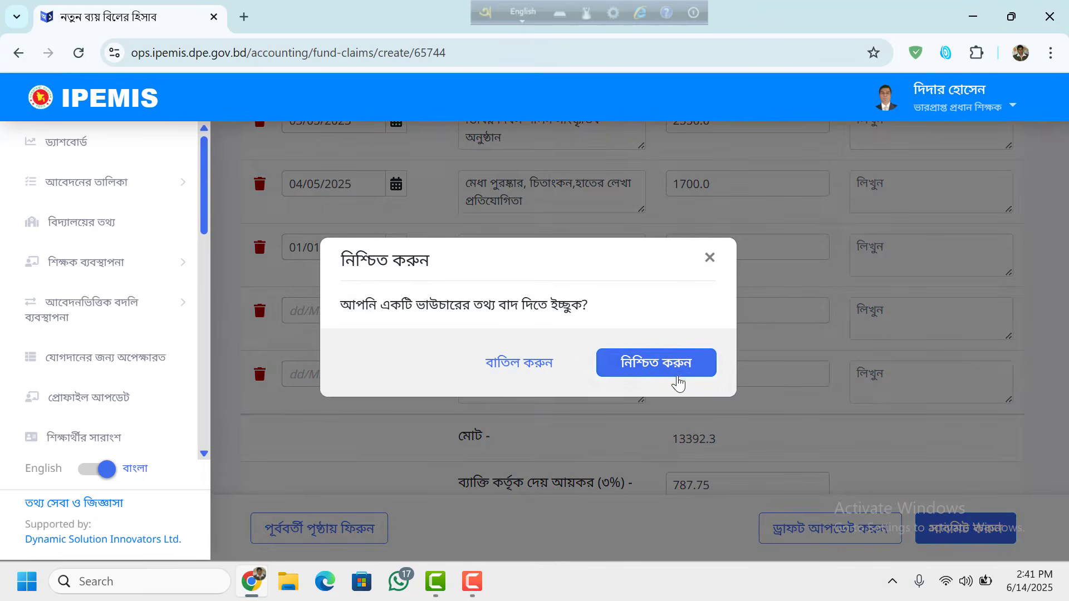
pyautogui.click(673, 372)
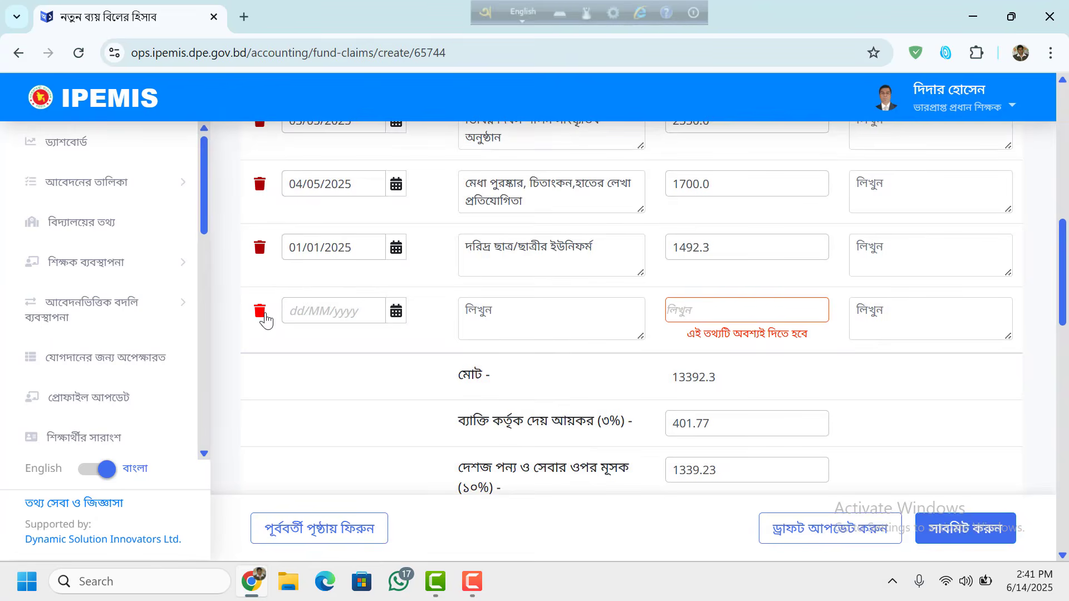
pyautogui.click(264, 316)
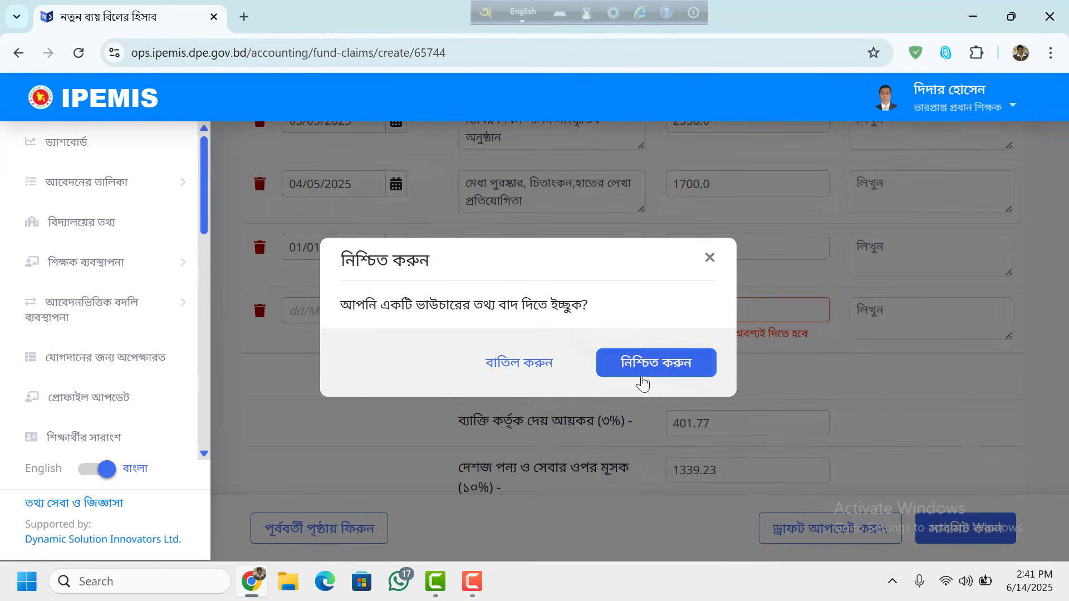
pyautogui.click(642, 382)
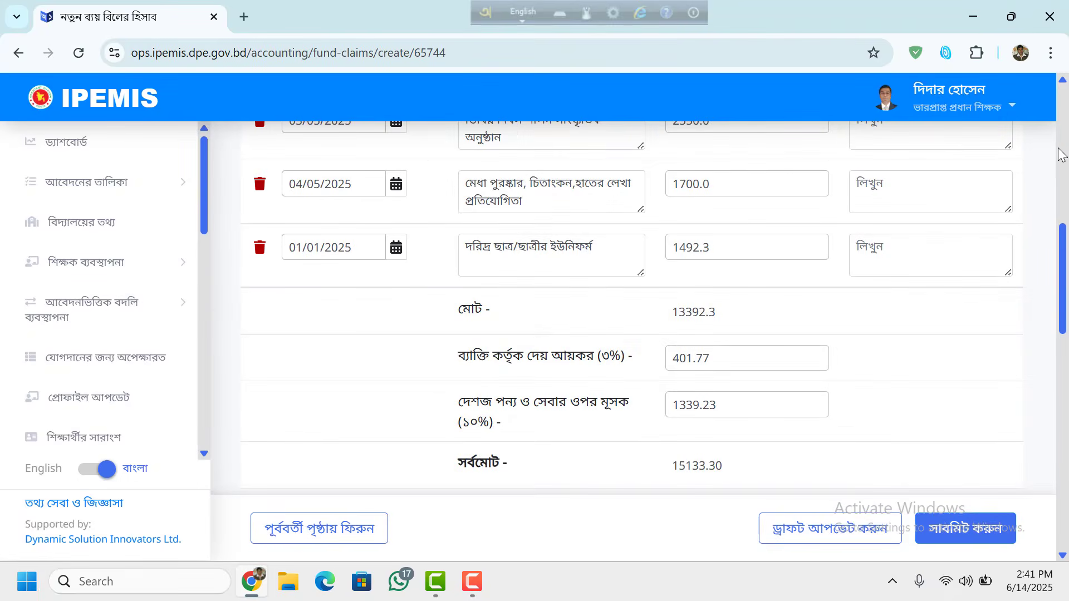
# Correct the 03/05/2025 description to "বিভিন্ন দিবস পালন ও সাংস্কৃতিক অনুষ্ঠান" and the 04/05/2025 one to "মেধা পুরষ্কার, চিত্রাংকন ,হাতের লেখা প্রতিযোগিতা"
pyautogui.scroll(3, 1064, 84)
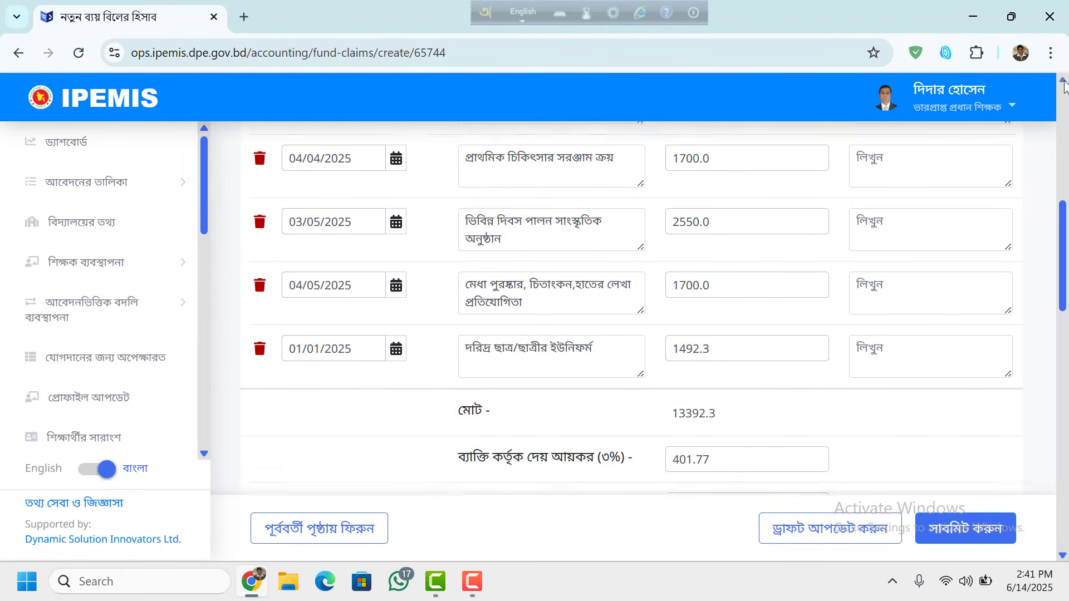
pyautogui.click(1063, 82)
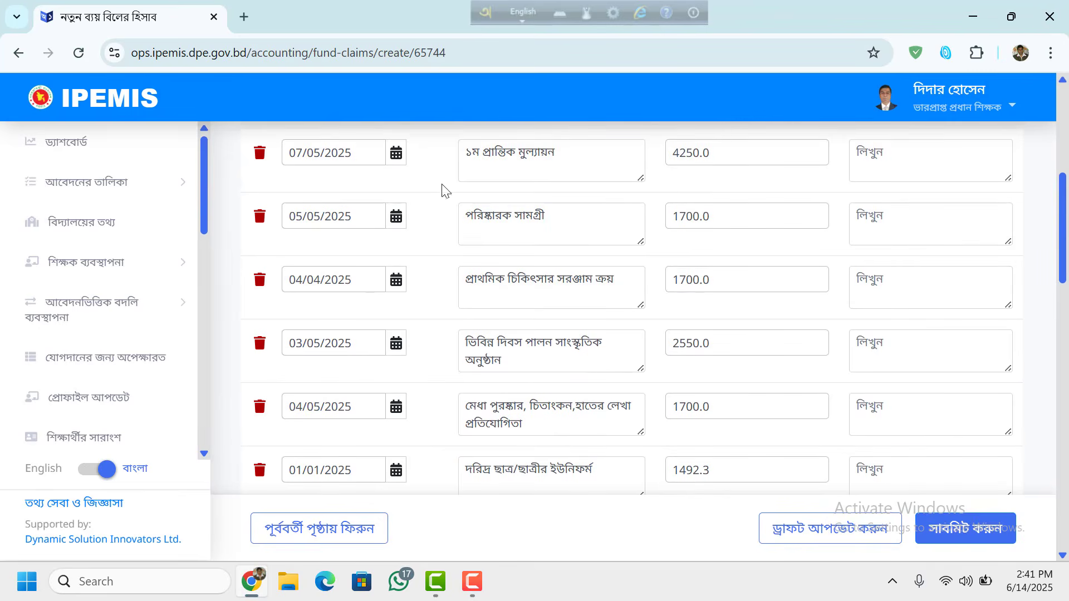
pyautogui.click(1063, 81)
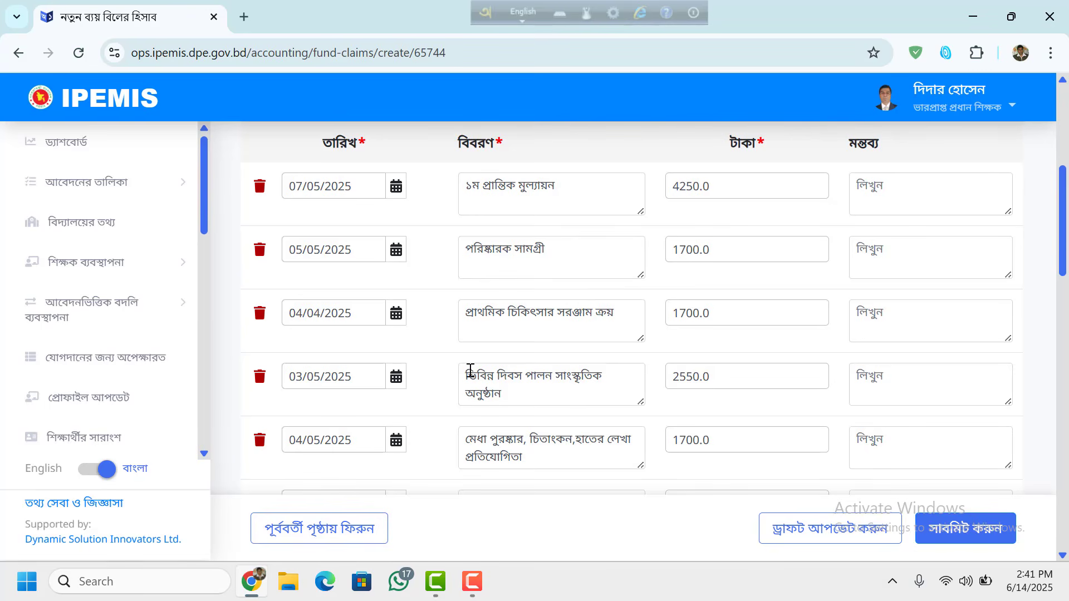
pyautogui.click(501, 379)
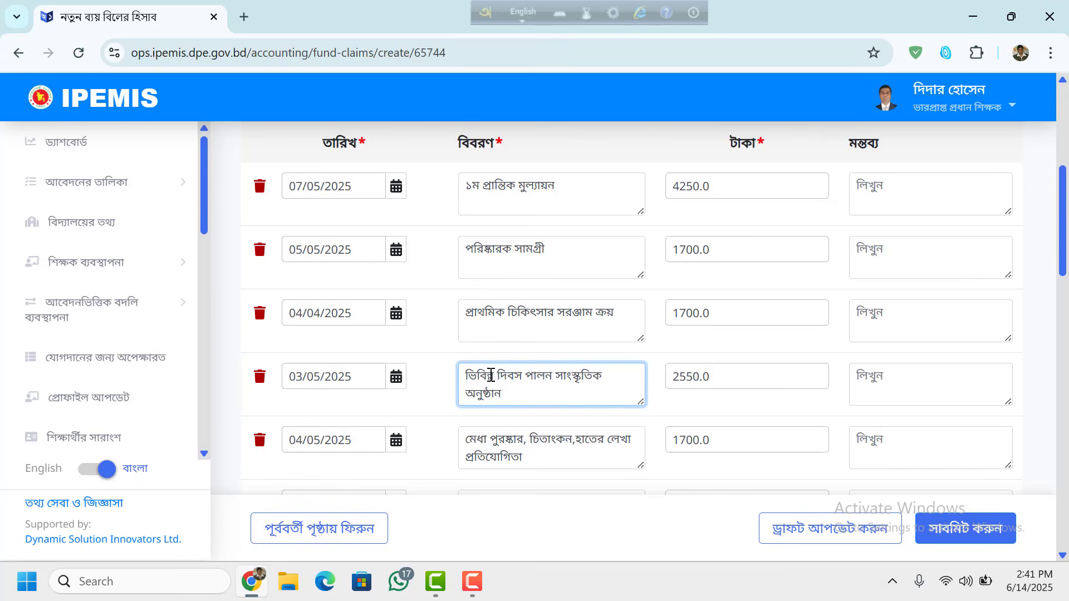
pyautogui.click(521, 12)
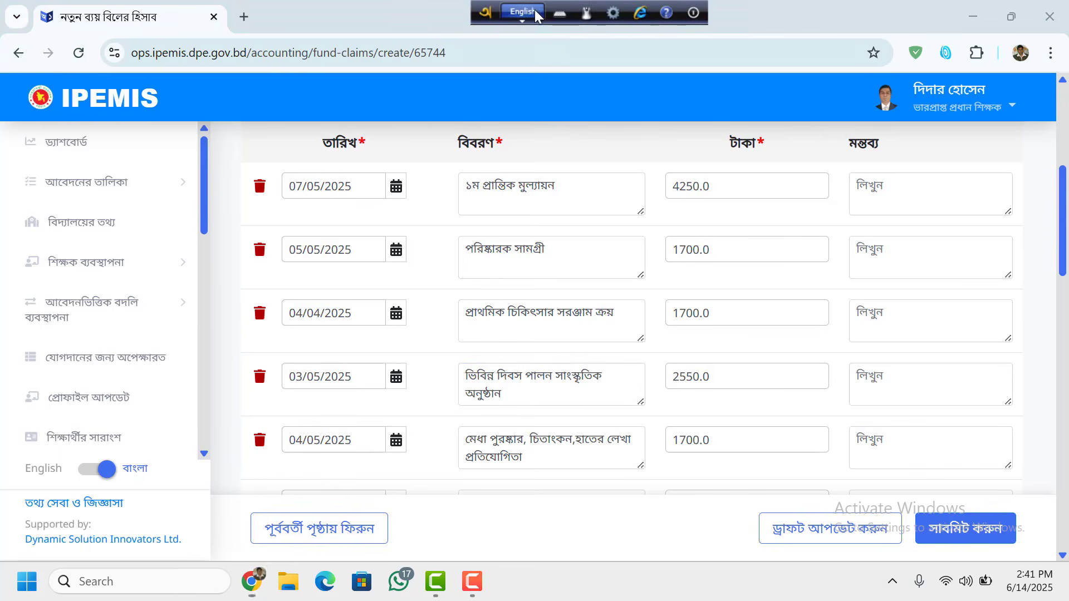
pyautogui.click(478, 375)
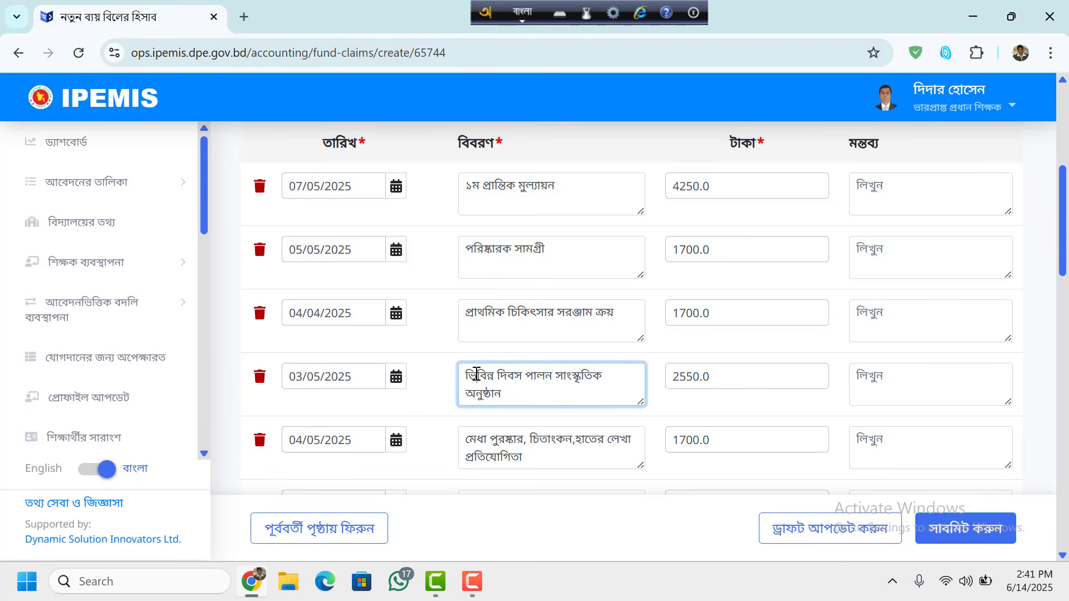
pyautogui.press('BackSpace')
pyautogui.scroll(-3, 529, 345)
pyautogui.click(575, 306)
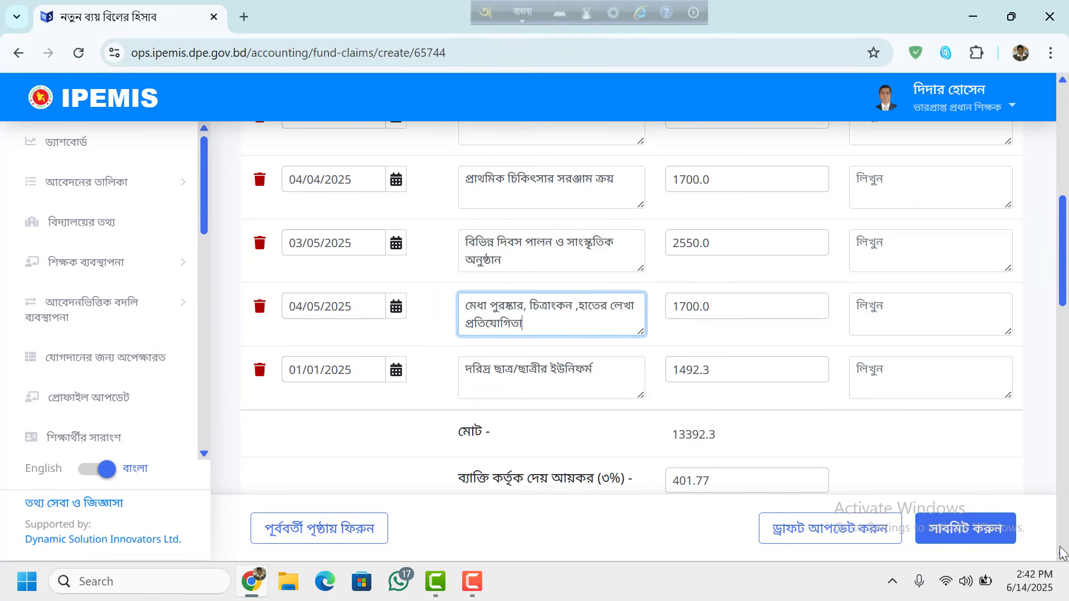
# Clear the 3% personal income tax amount (ব্যাক্তি কর্তৃক দেয় আয়কর) below the expense rows
pyautogui.scroll(-7, 1064, 551)
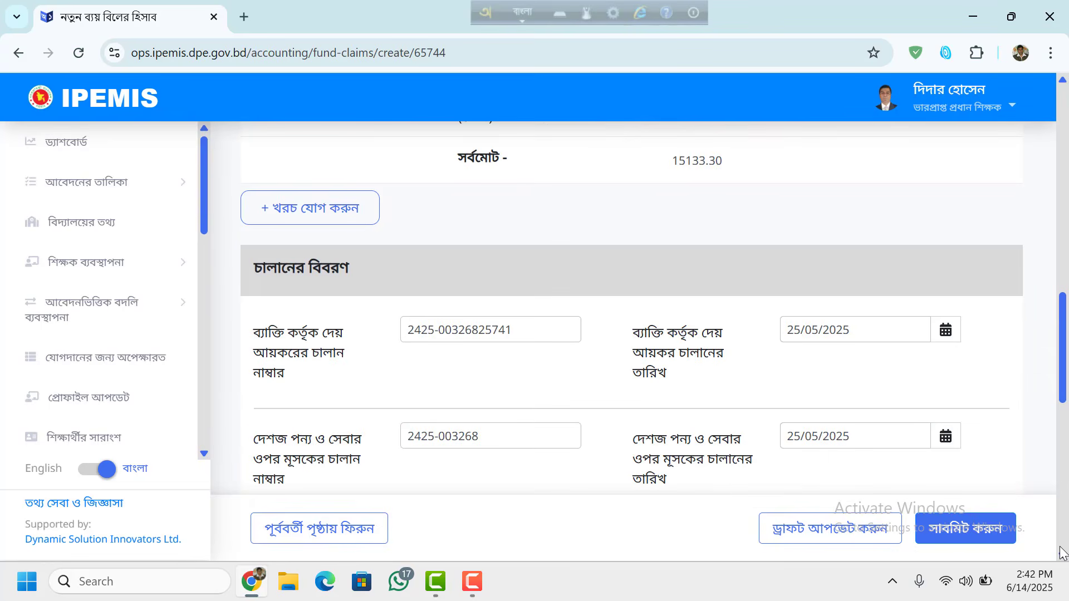
pyautogui.click(1062, 79)
pyautogui.click(1063, 81)
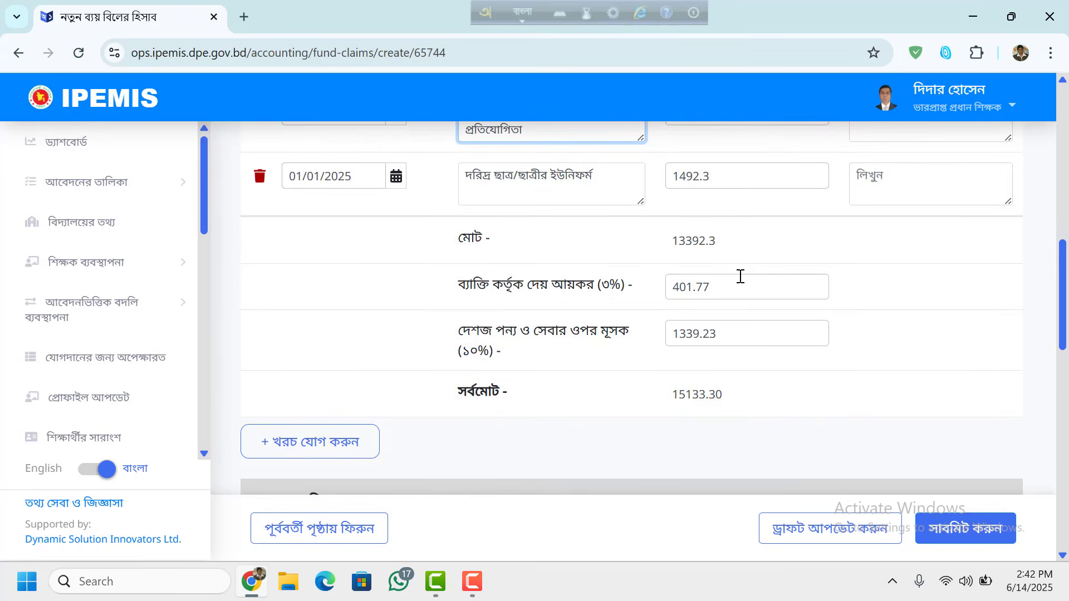
pyautogui.click(735, 285)
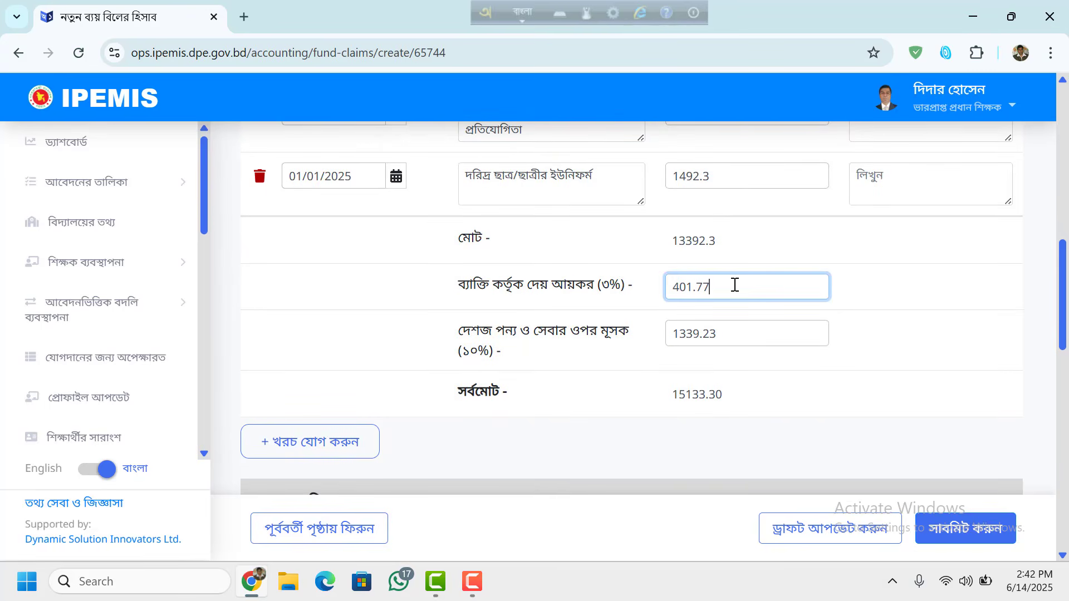
pyautogui.press('BackSpace')
pyautogui.press('BackSpace')
pyautogui.press('BackSpace')
pyautogui.press('BackSpace')
pyautogui.press('BackSpace')
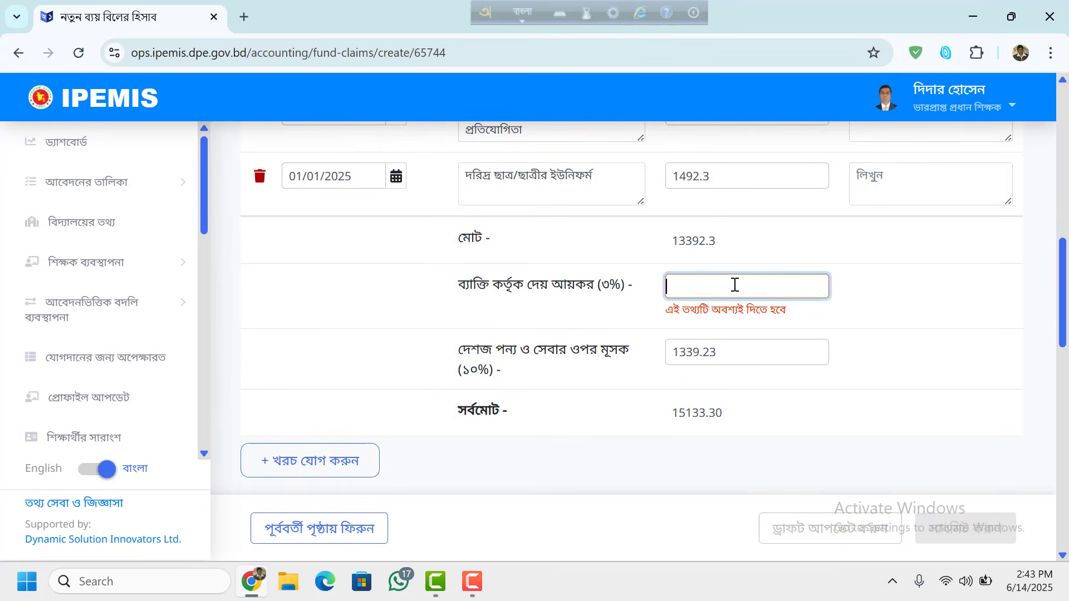
pyautogui.write('৭৮৭')
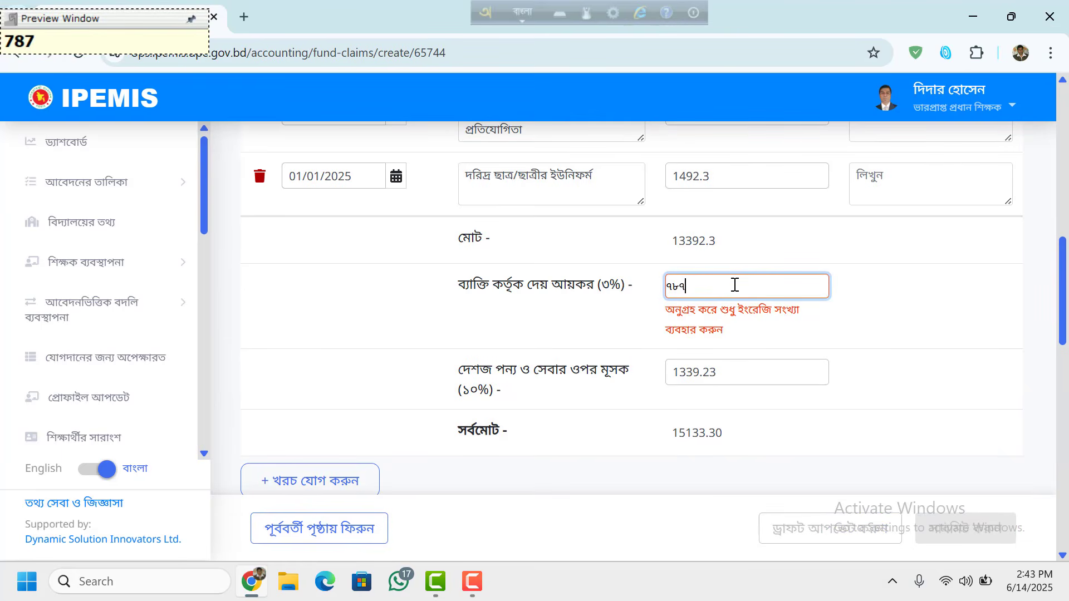
pyautogui.press('BackSpace')
pyautogui.press('BackSpace')
pyautogui.press('BackSpace')
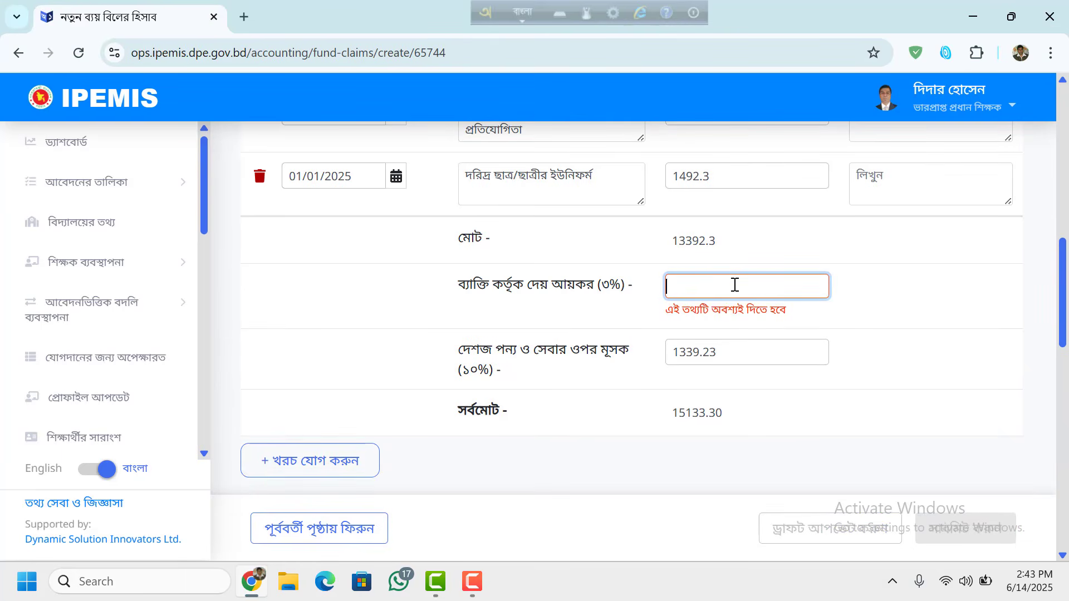
# Switch the typing language to English and set the 3% income tax amount to 787.75
pyautogui.press('F12')
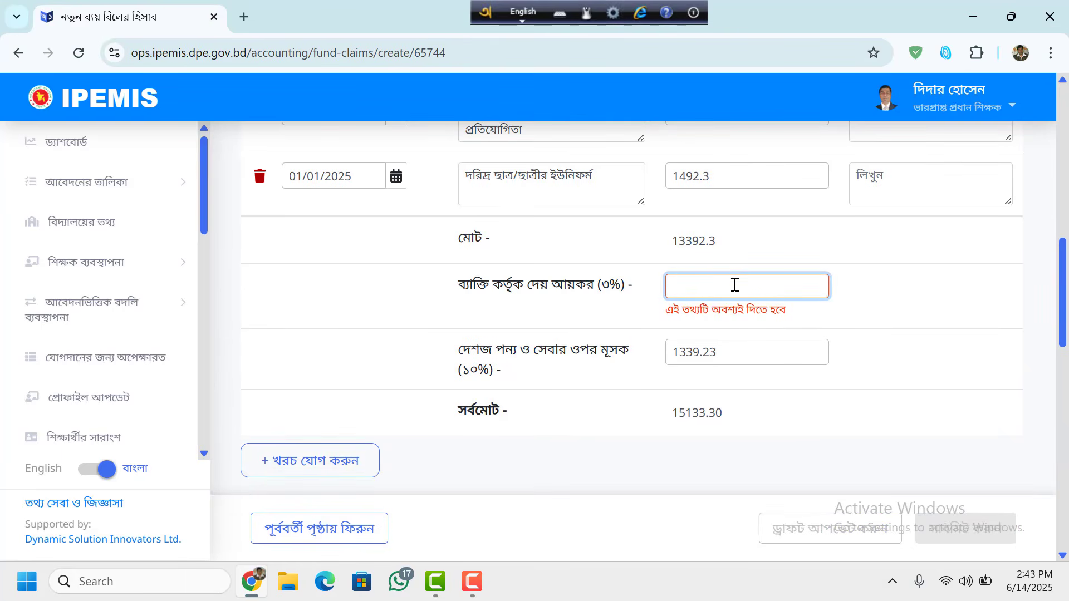
pyautogui.write('787')
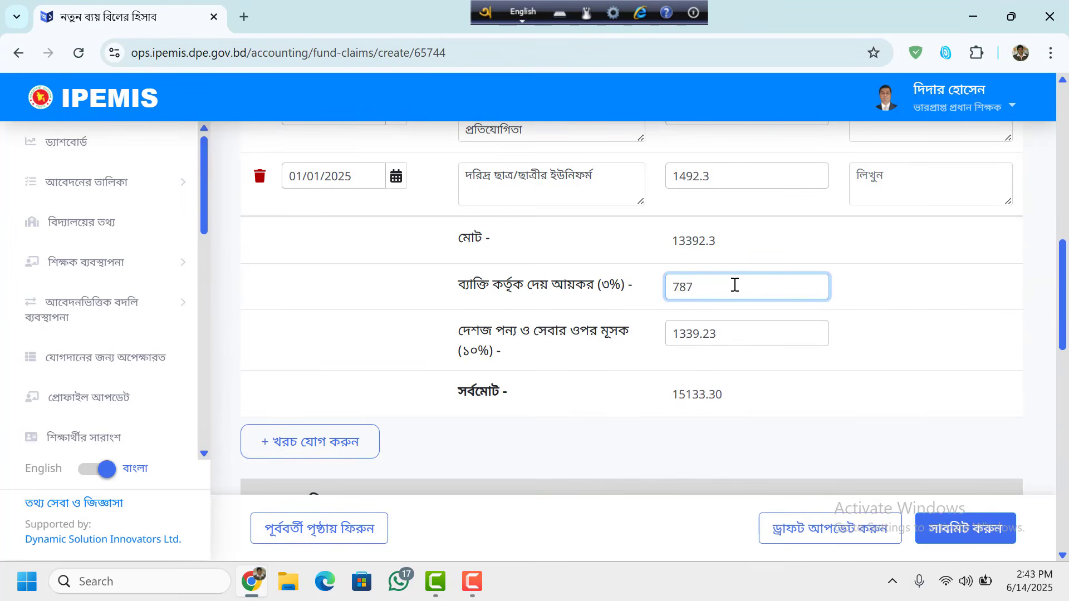
pyautogui.write('.75')
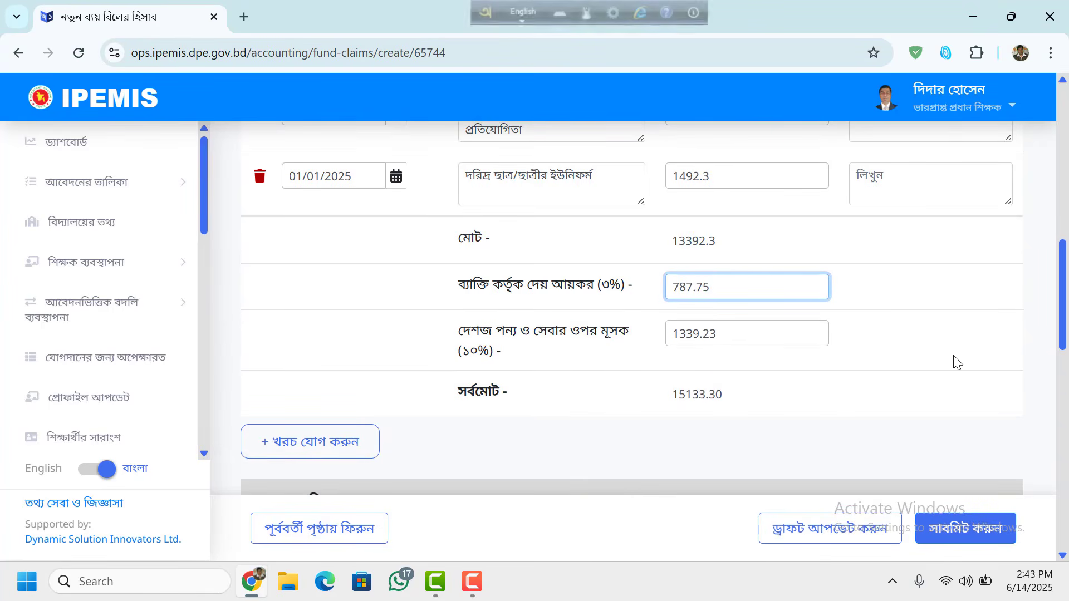
pyautogui.click(953, 361)
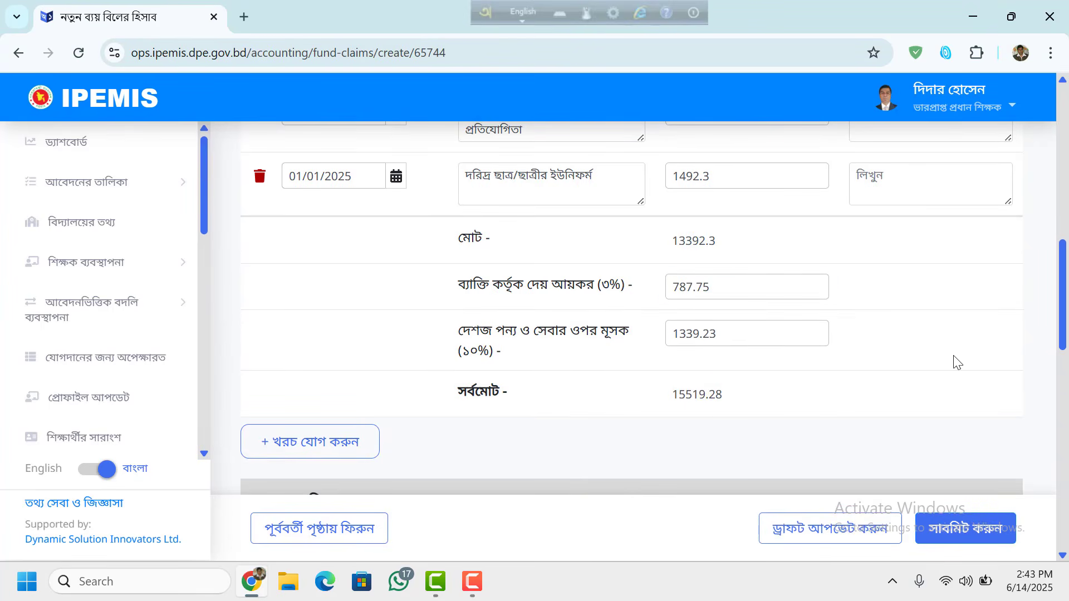
# Set the 10% VAT amount on local goods and services (দেশজ পন্য ও সেবার ওপর মূসক) to 1575.50
pyautogui.click(730, 338)
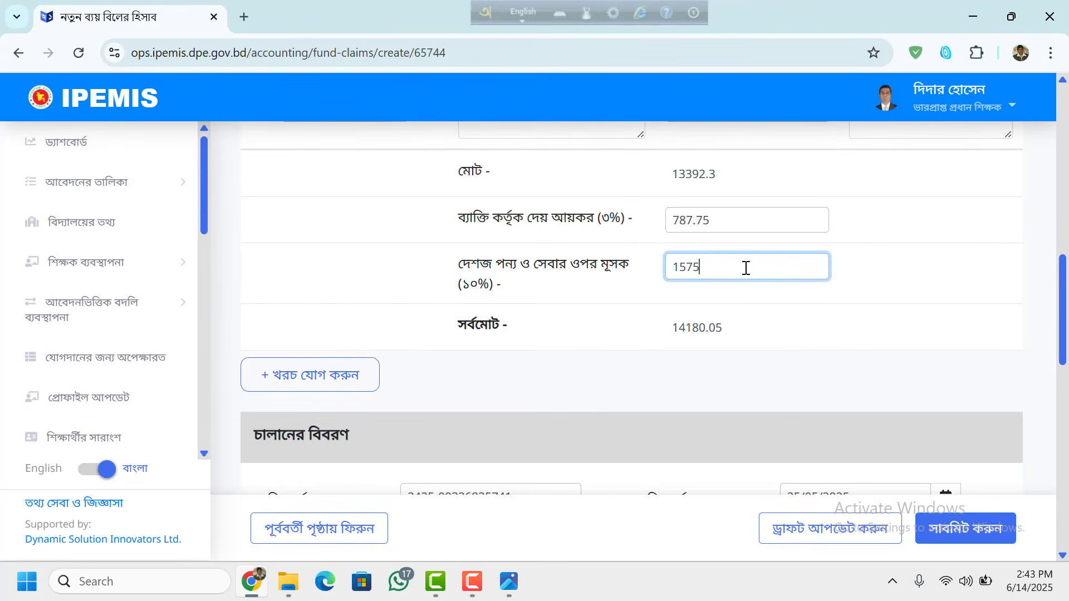
pyautogui.write('.50')
pyautogui.click(811, 310)
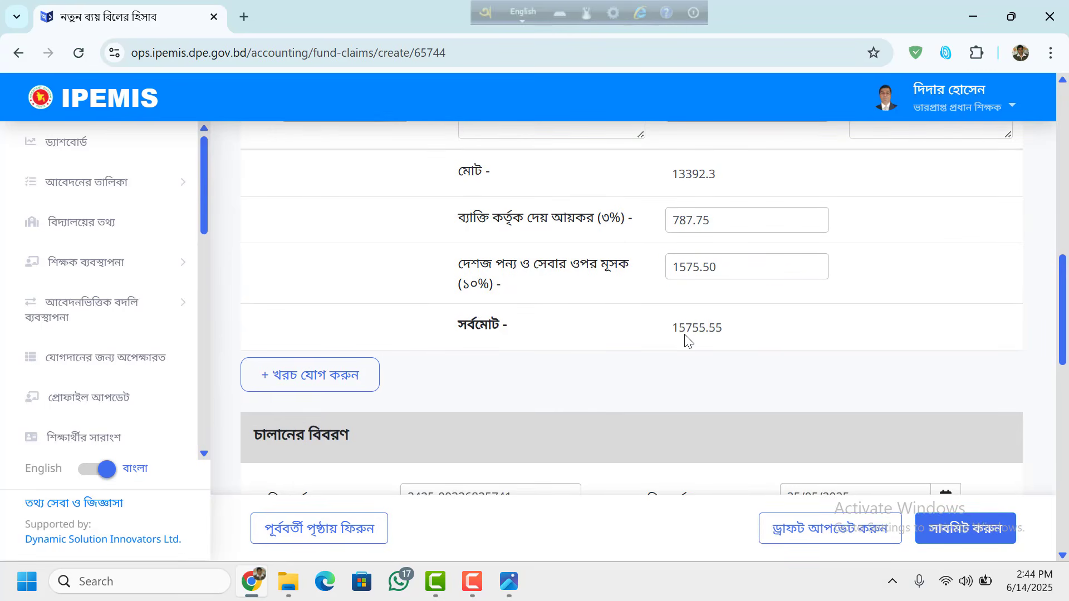
# Check the expense rows, tax amounts and grand total against the total allocation, along with the income tax challan number and date
pyautogui.scroll(2, 1002, 140)
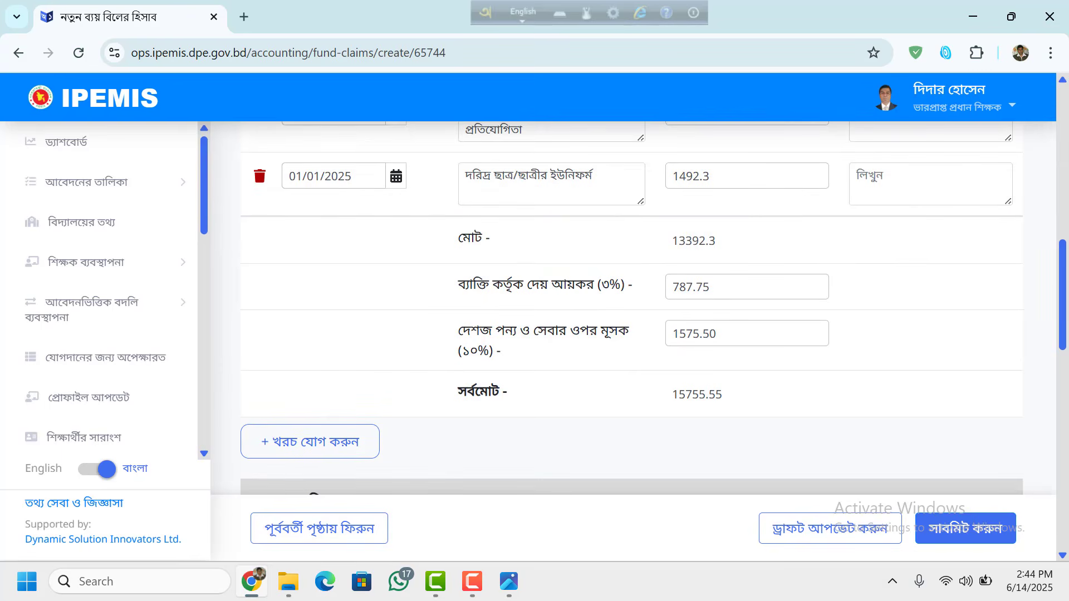
pyautogui.scroll(5, 1063, 84)
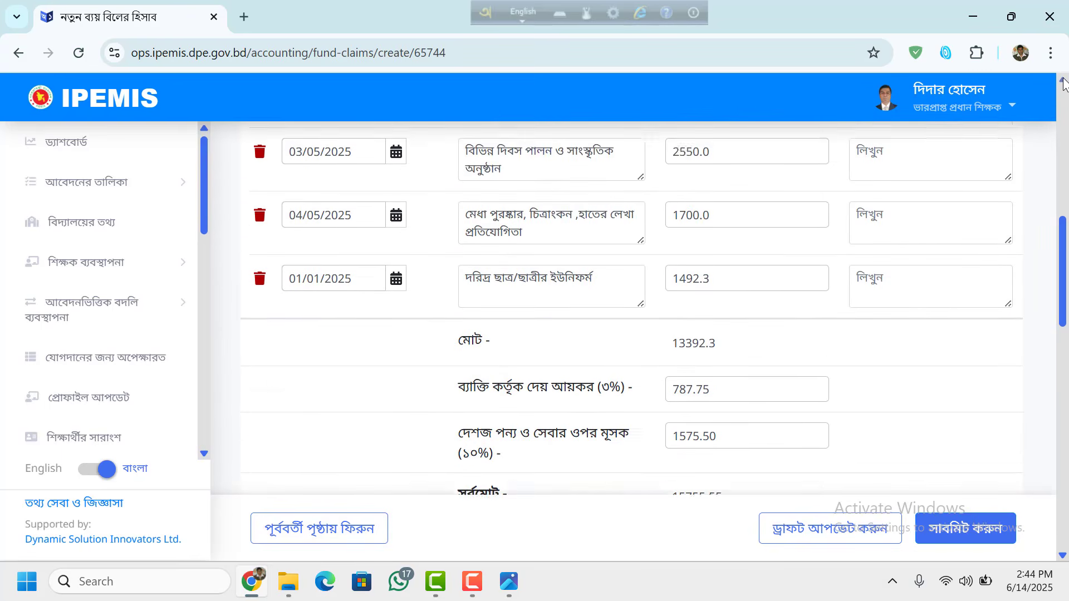
pyautogui.scroll(2, 1063, 84)
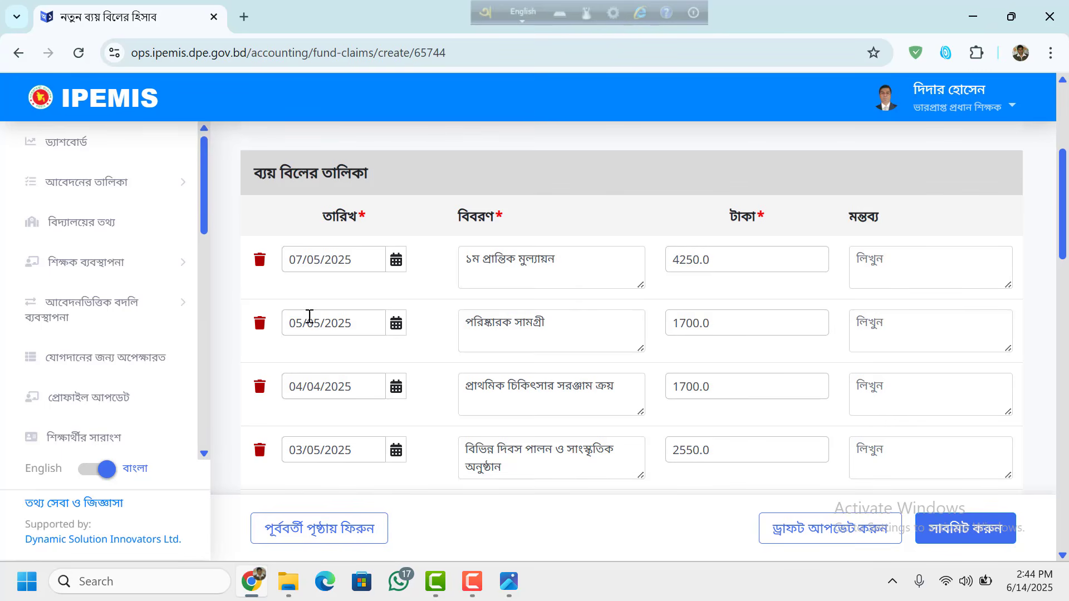
pyautogui.click(1066, 554)
pyautogui.click(1066, 554)
pyautogui.click(1066, 555)
pyautogui.click(1065, 555)
pyautogui.click(1066, 555)
pyautogui.click(1066, 554)
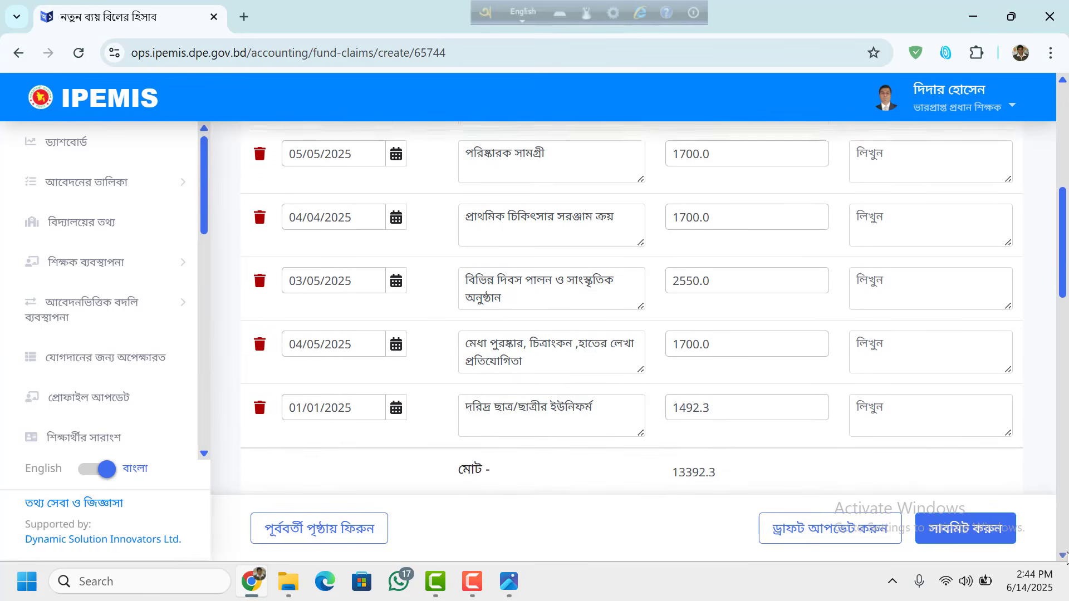
pyautogui.click(1065, 554)
pyautogui.click(1065, 554)
pyautogui.click(1065, 555)
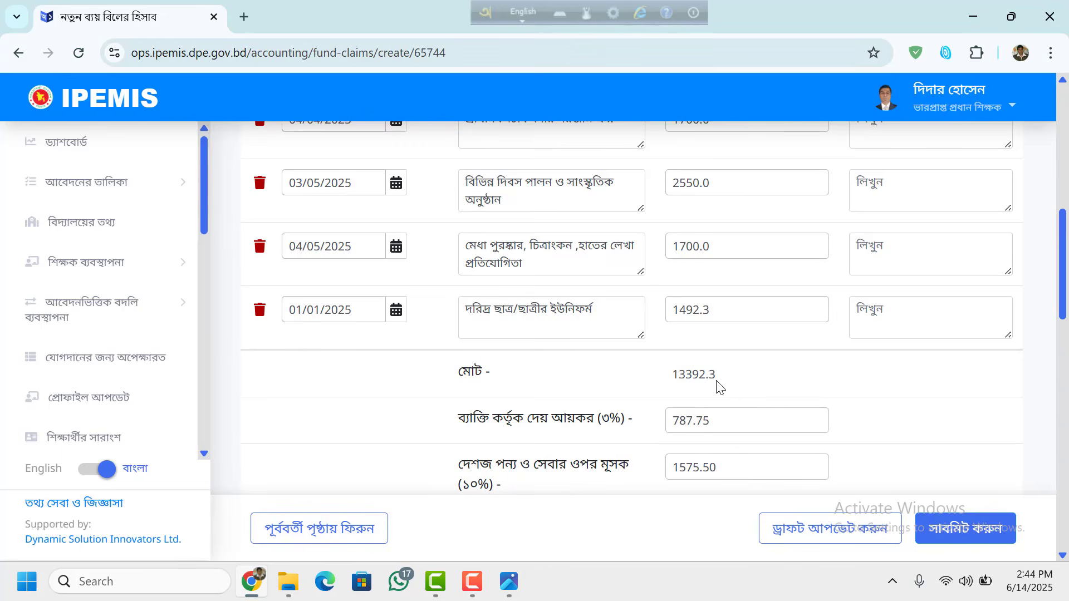
pyautogui.click(1064, 555)
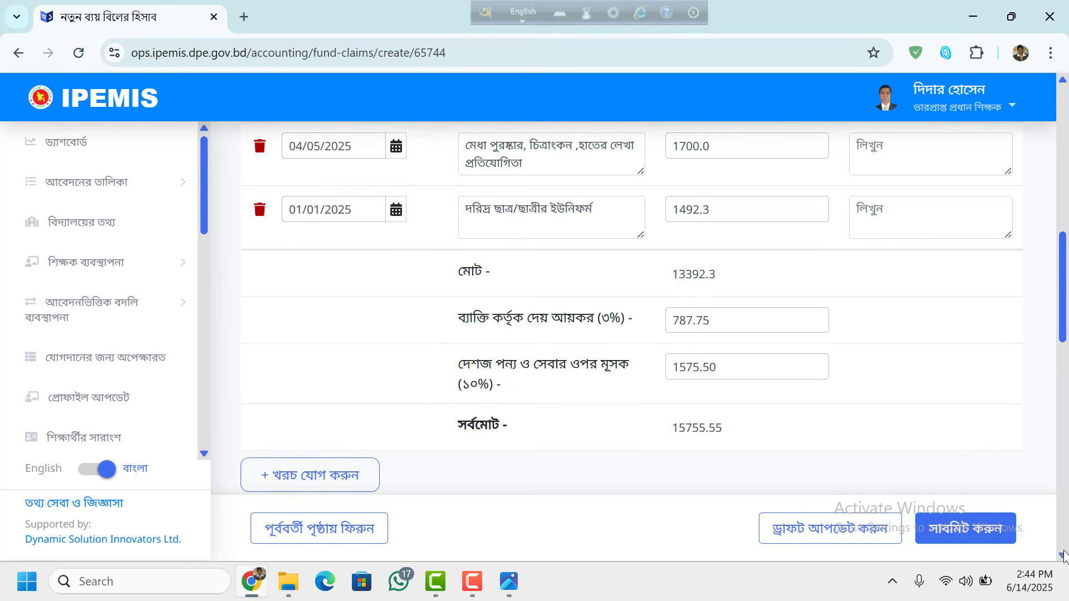
pyautogui.click(1063, 555)
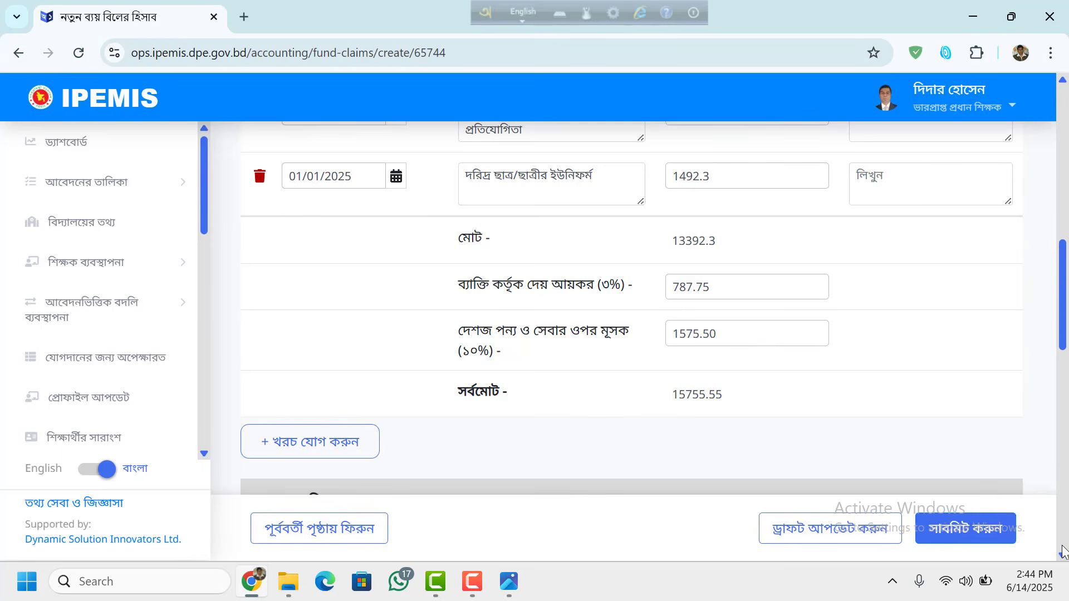
pyautogui.click(1062, 82)
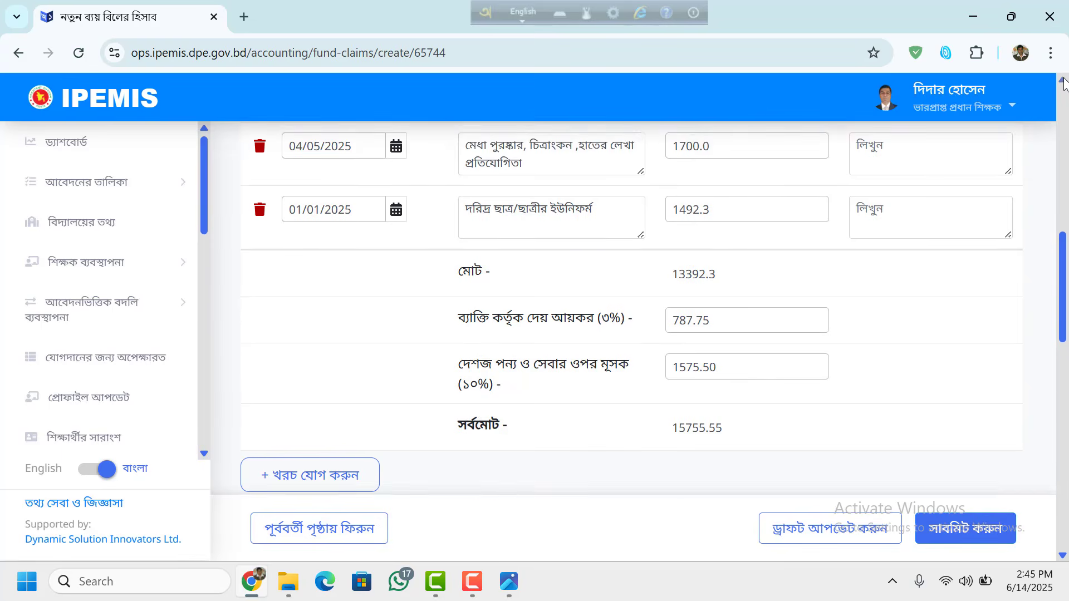
pyautogui.moveTo(1063, 82); pyautogui.dragTo(1063, 81)
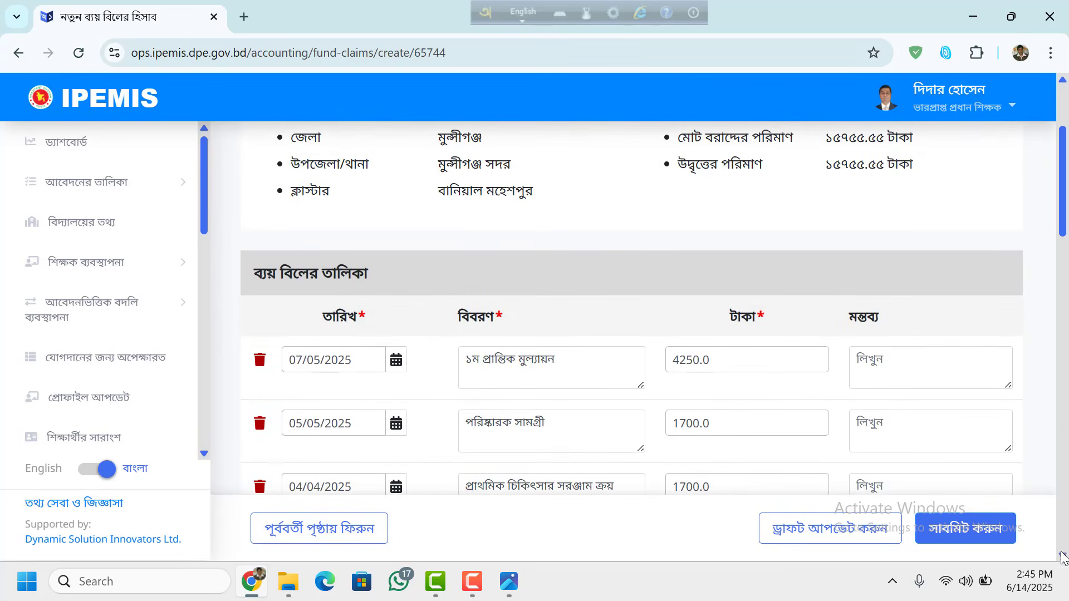
pyautogui.moveTo(1063, 555); pyautogui.dragTo(1063, 555)
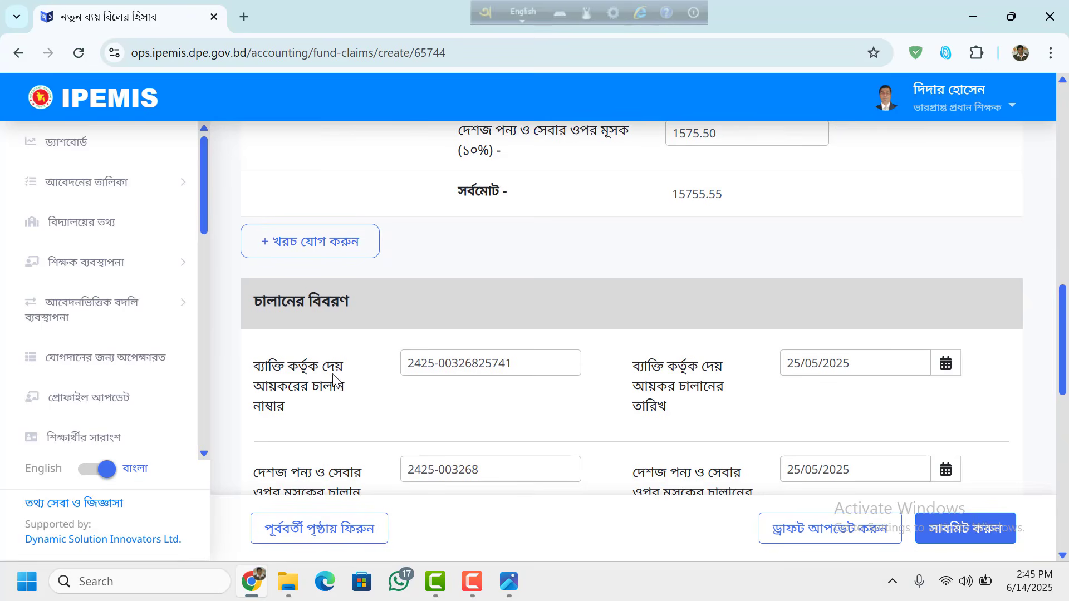
pyautogui.click(533, 365)
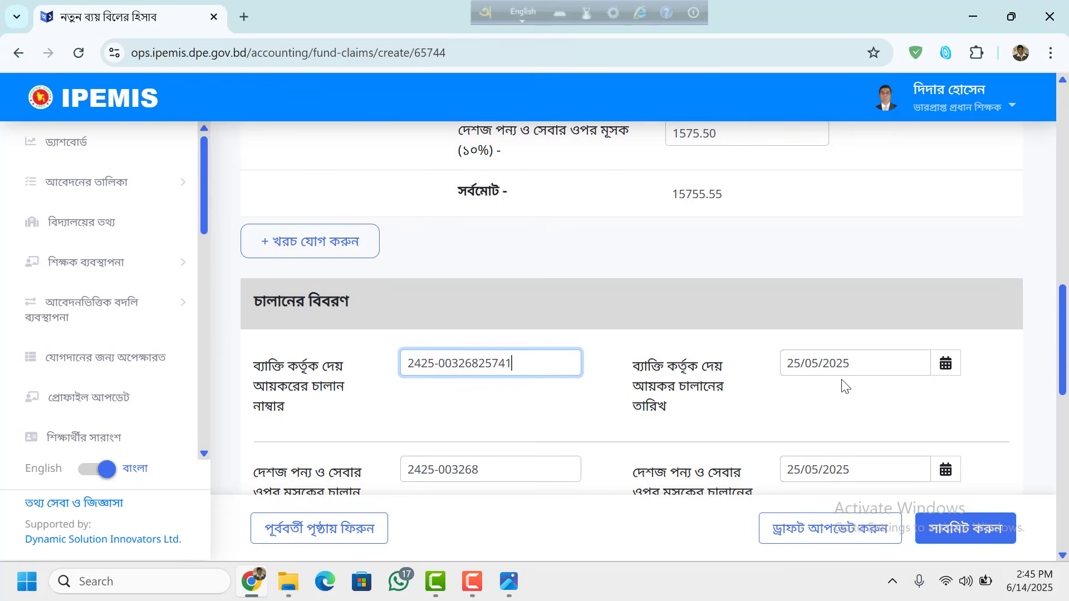
# Complete the challan number for the VAT on local goods and services (দেশজ পন্য ও সেবার ওপর মূসক) in the challan details
pyautogui.click(1063, 556)
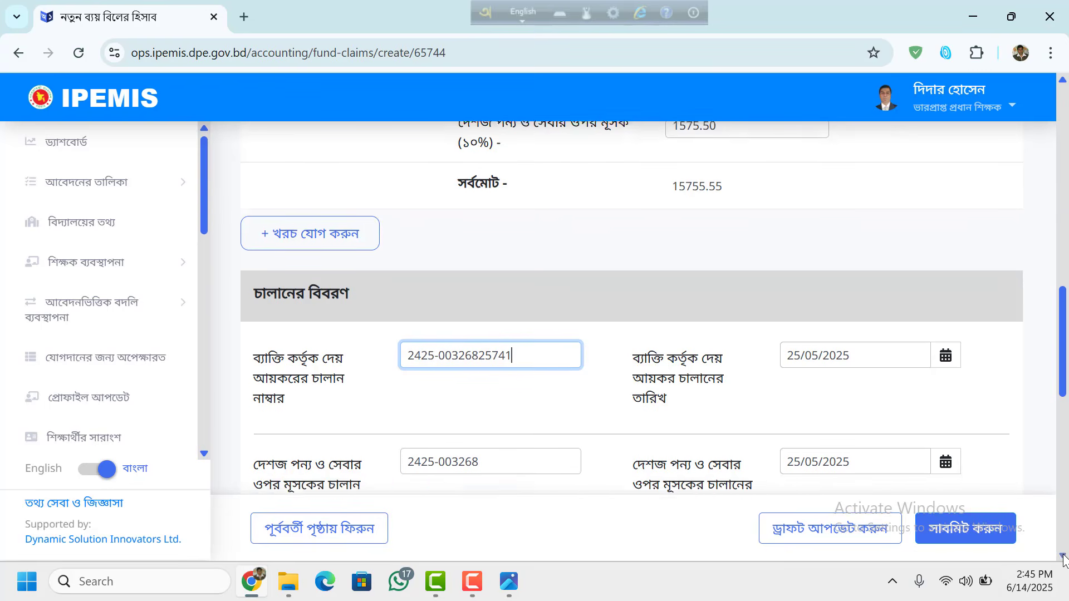
pyautogui.scroll(-3, 1063, 556)
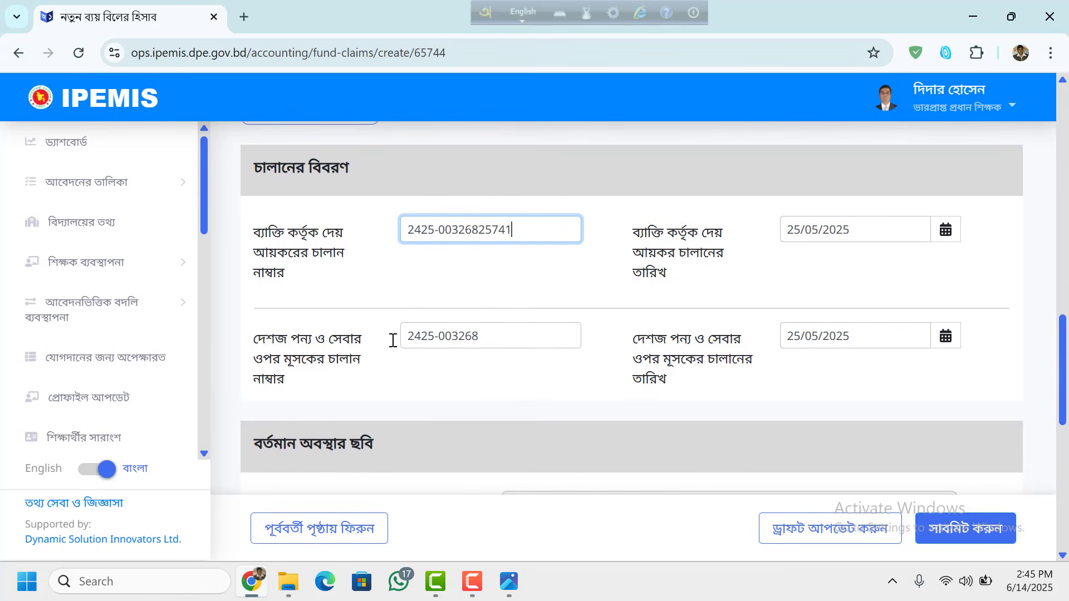
pyautogui.click(525, 345)
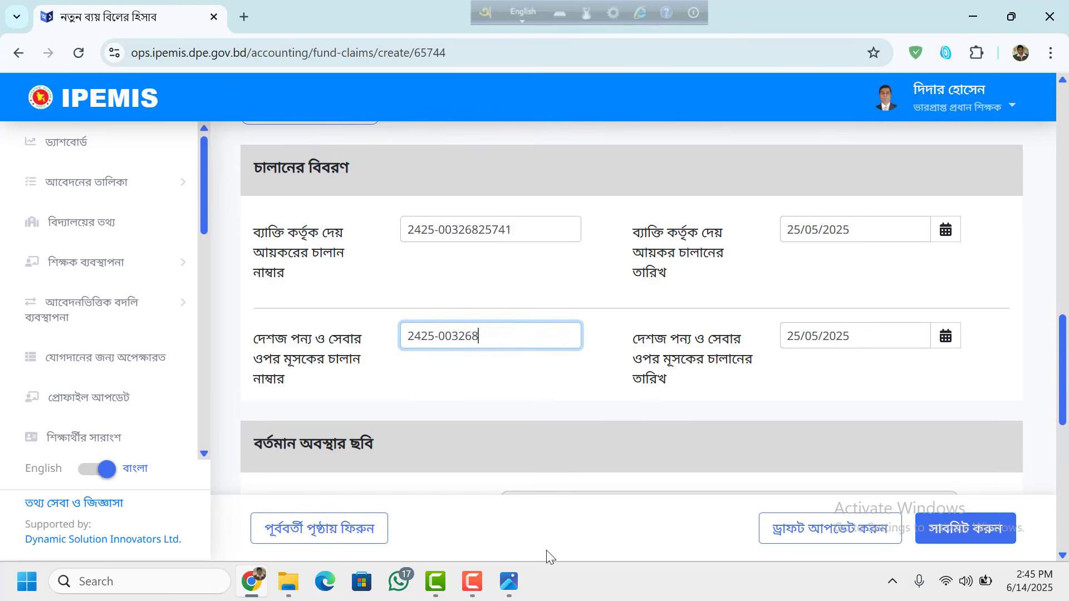
pyautogui.hotkey('alt', 'Tab')
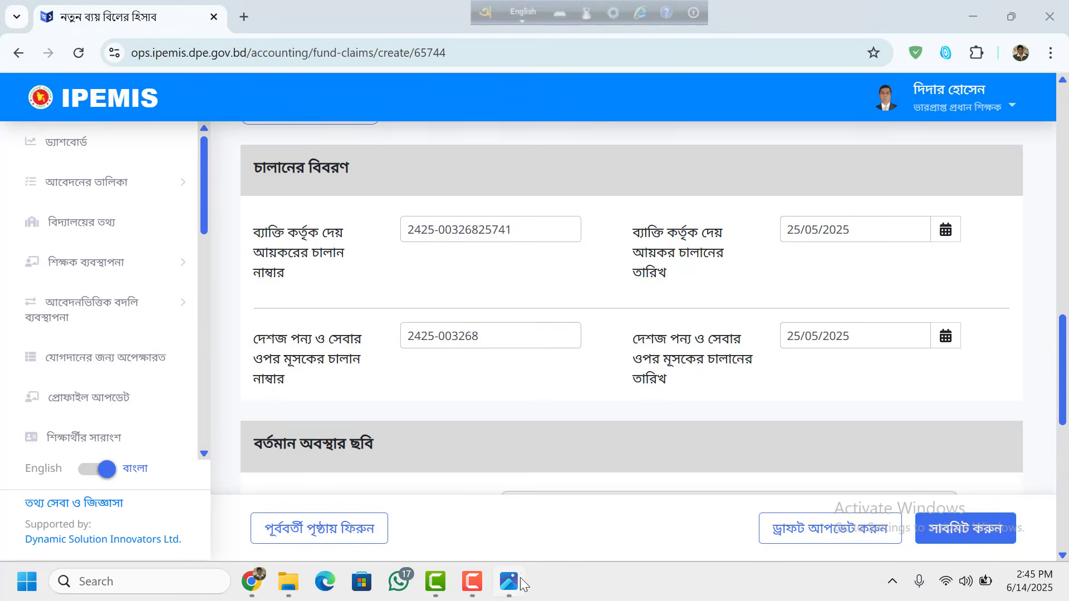
pyautogui.hotkey('alt', 'Tab')
pyautogui.write('3516')
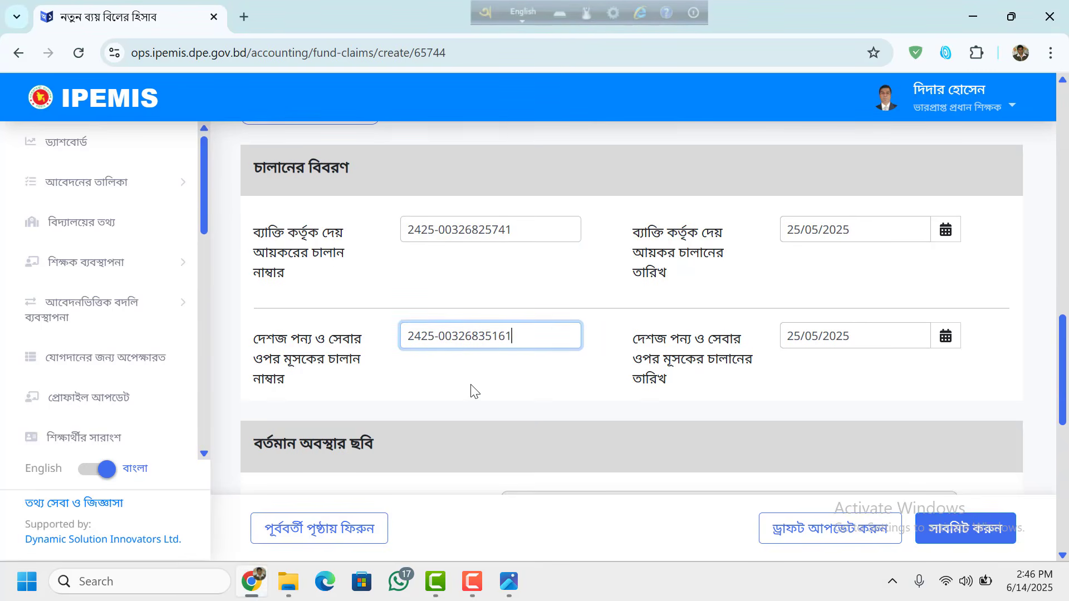
pyautogui.click(574, 407)
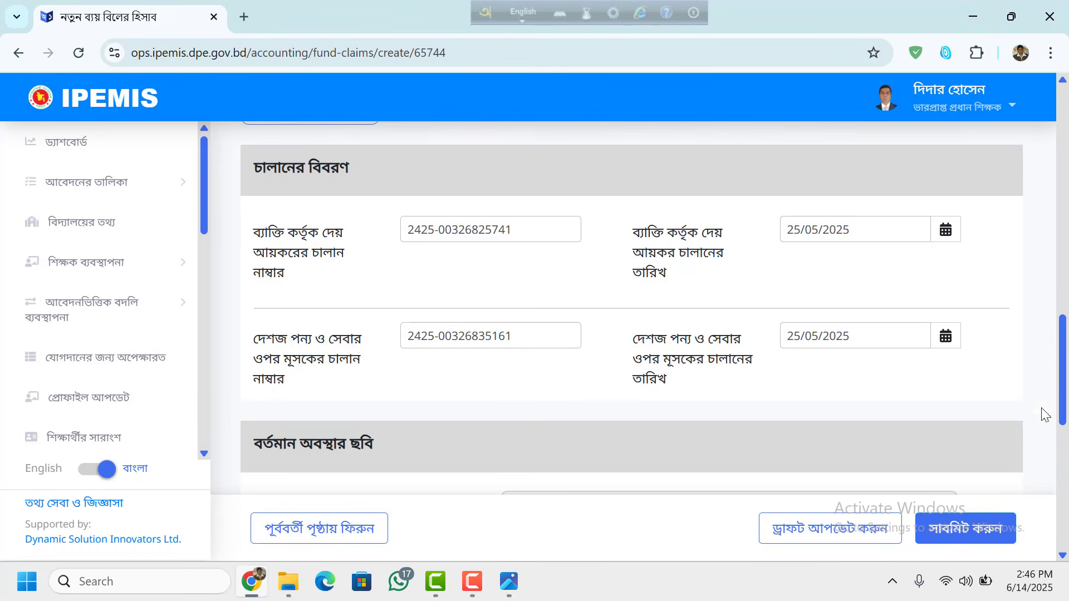
# Replace the first current-condition photo (ছবি #১) with the image "2nd sntalment Tax" from the Downloads folder
pyautogui.click(1062, 555)
pyautogui.scroll(-4, 1062, 555)
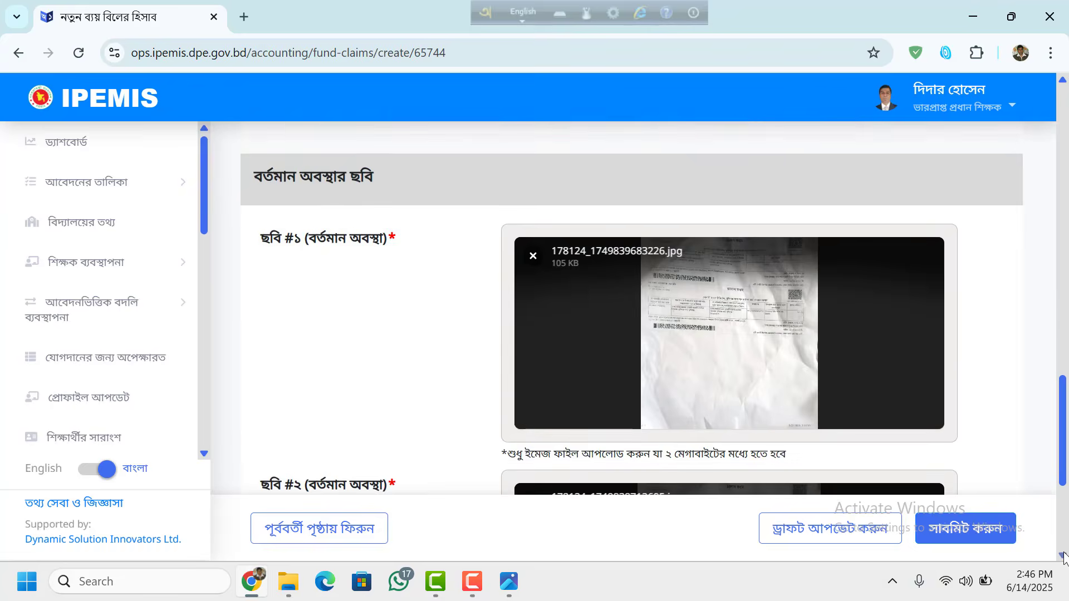
pyautogui.click(1062, 555)
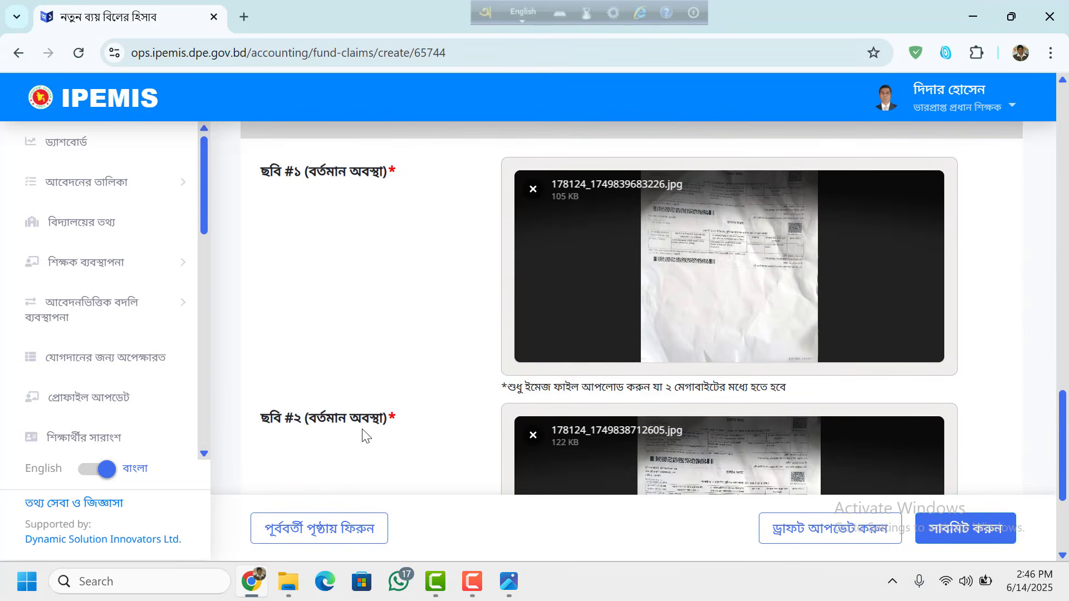
pyautogui.click(534, 190)
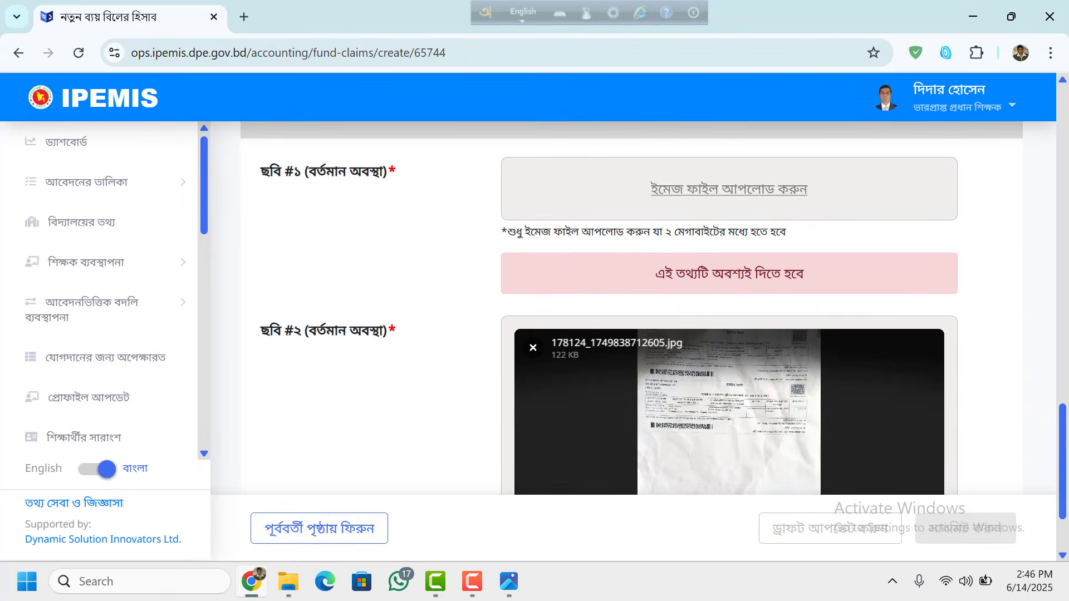
pyautogui.scroll(2, 924, 227)
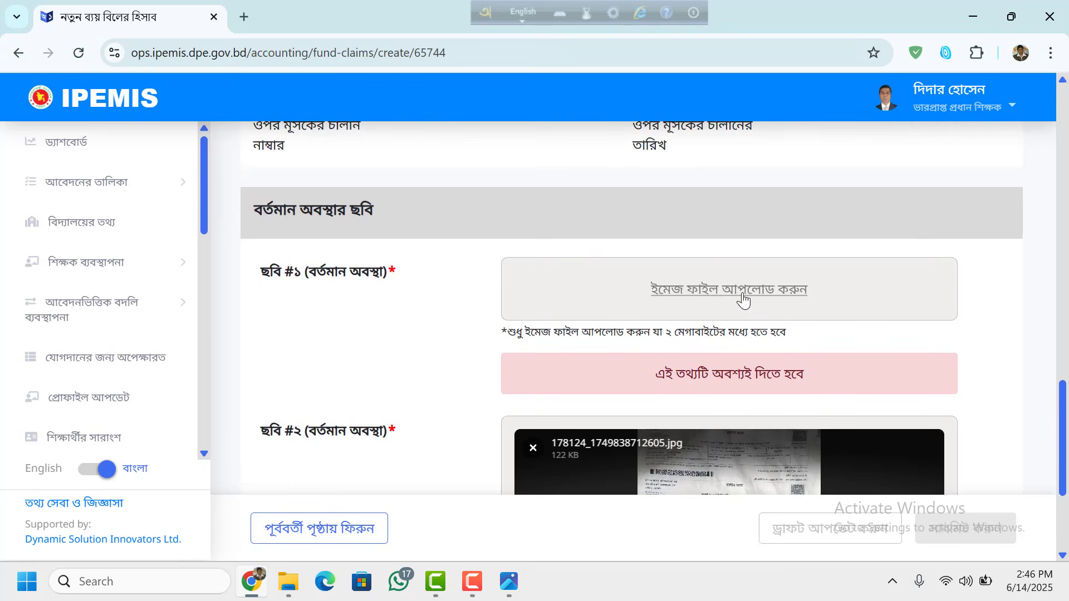
pyautogui.click(711, 300)
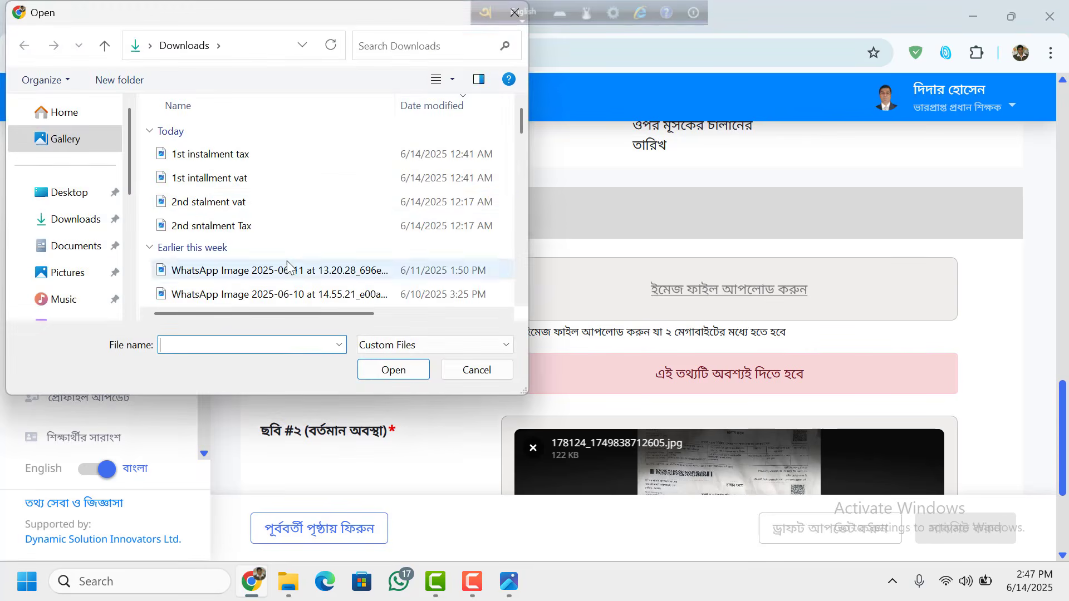
pyautogui.click(247, 229)
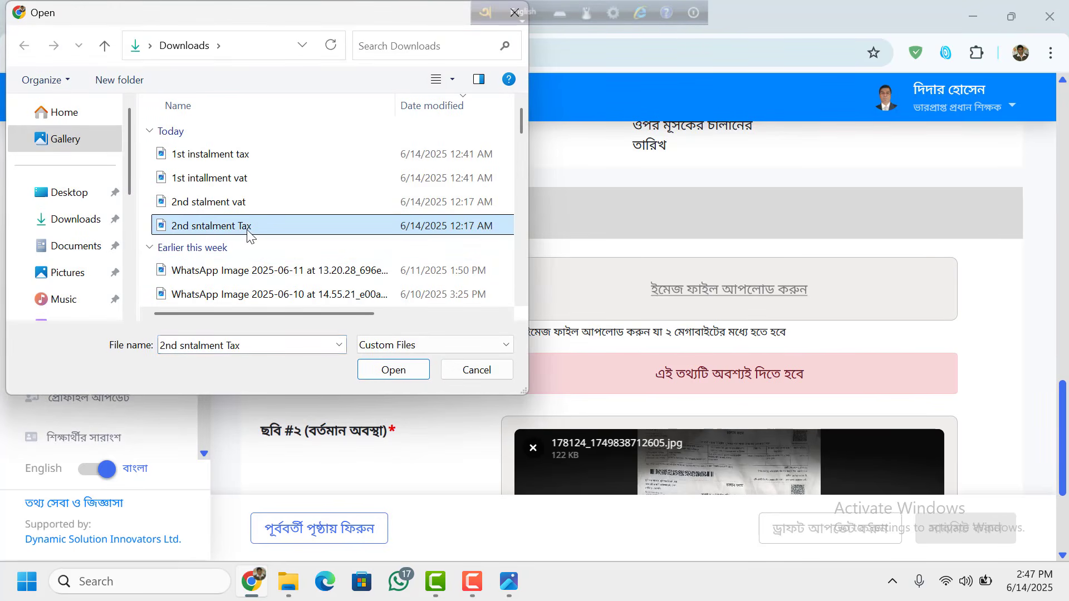
pyautogui.click(395, 376)
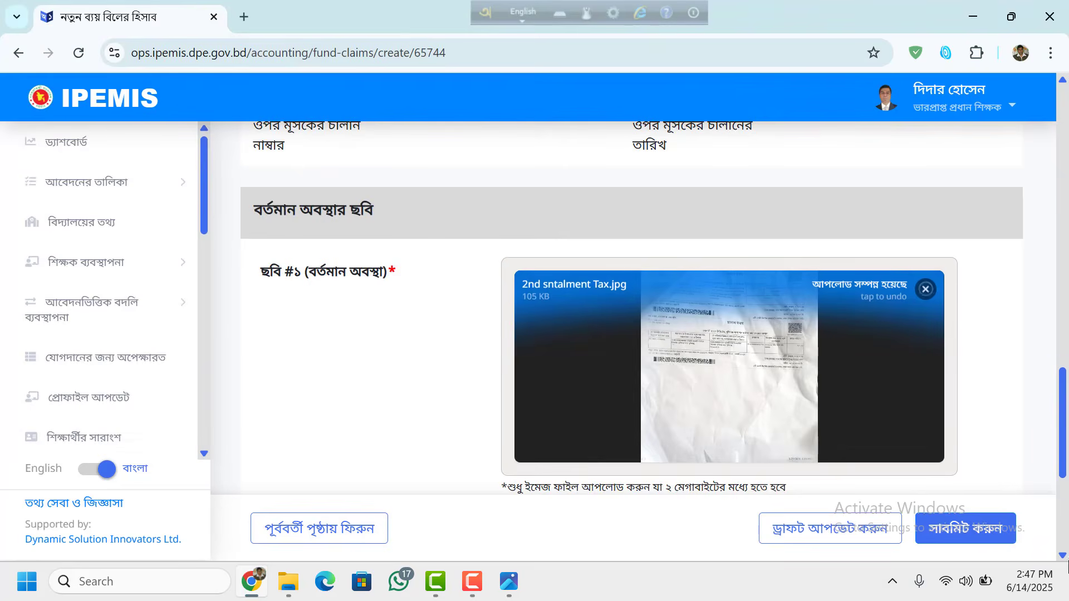
# Replace the second current-condition photo (ছবি #২) with the image "2nd stalment vat" from the Downloads folder
pyautogui.scroll(-5, 1062, 555)
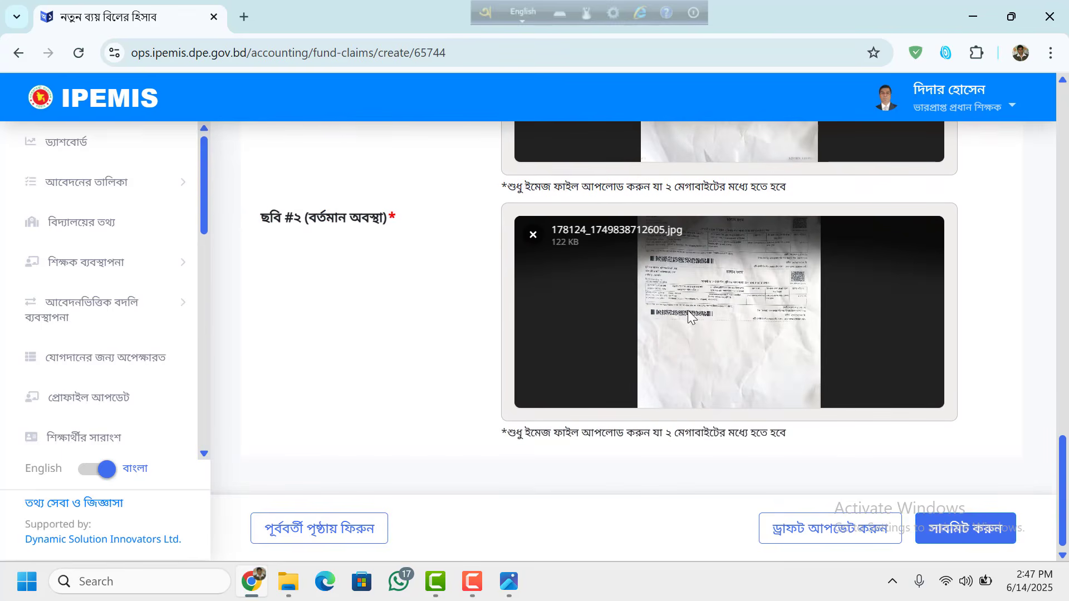
pyautogui.click(533, 235)
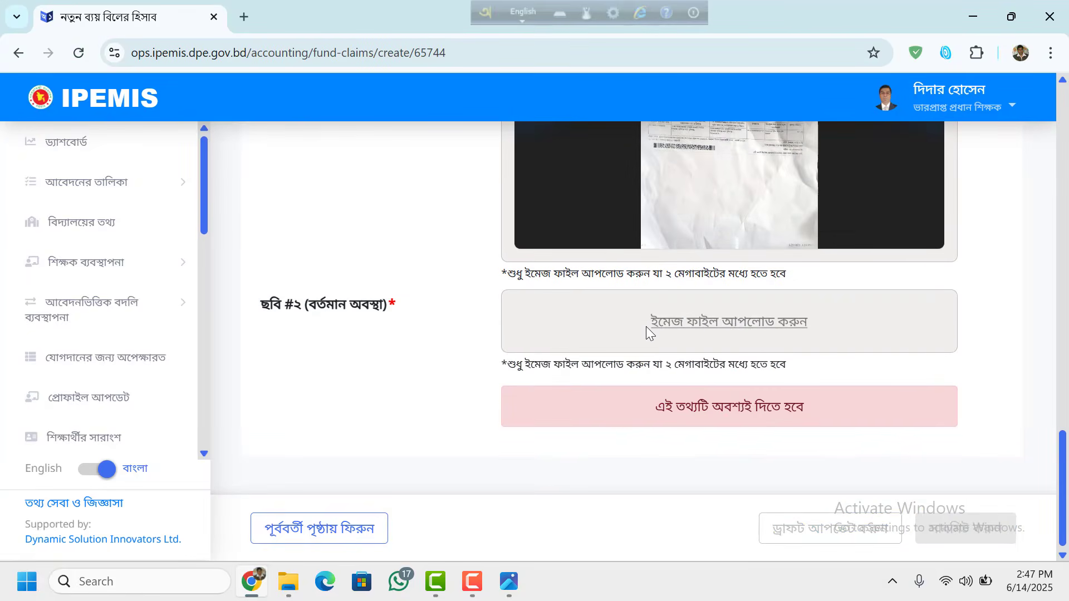
pyautogui.click(727, 323)
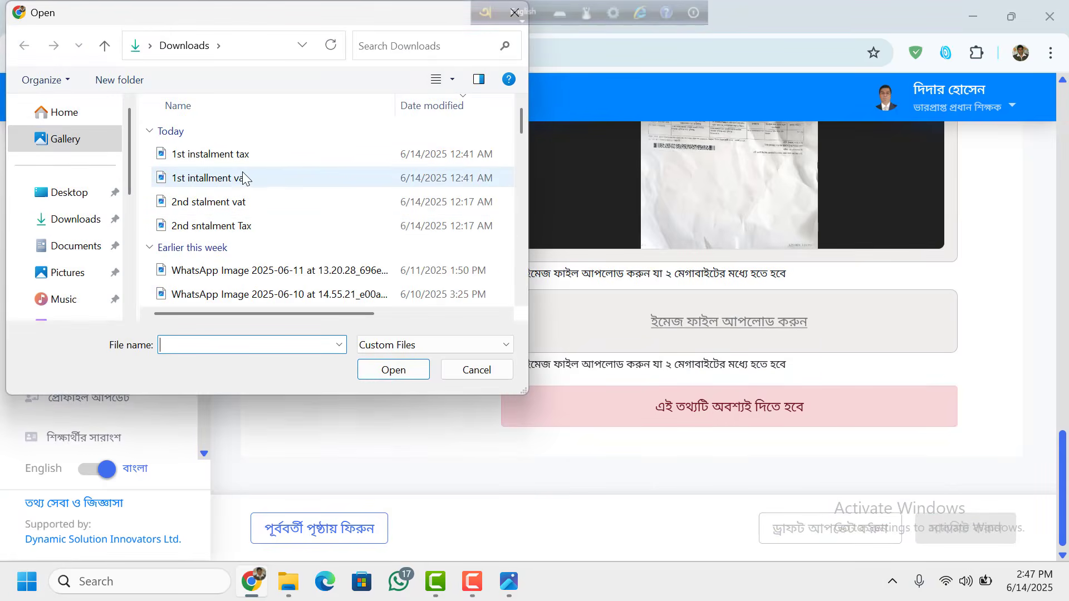
pyautogui.click(264, 178)
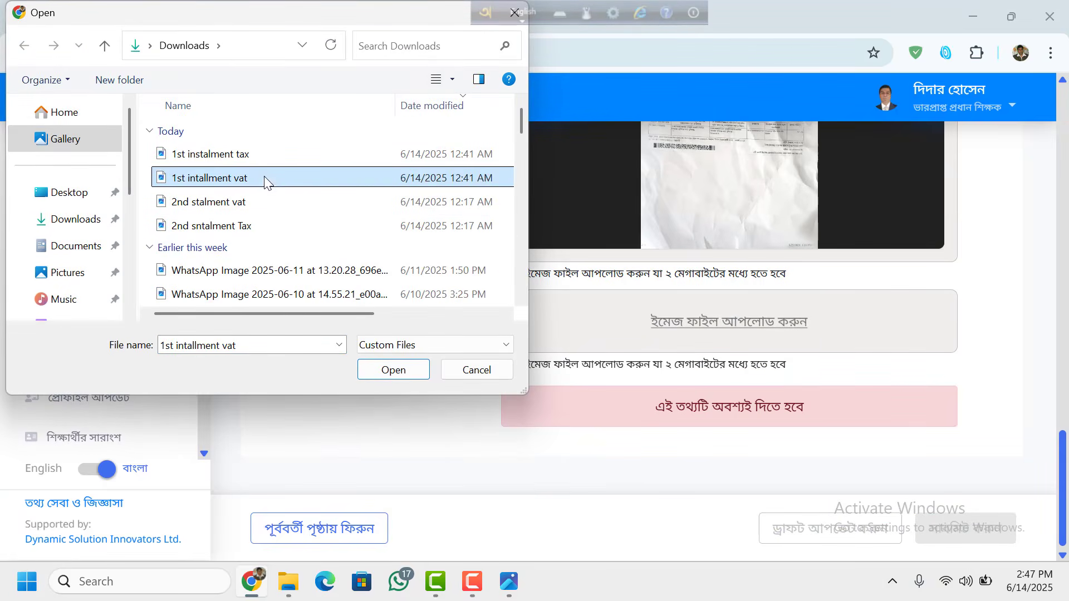
pyautogui.click(255, 227)
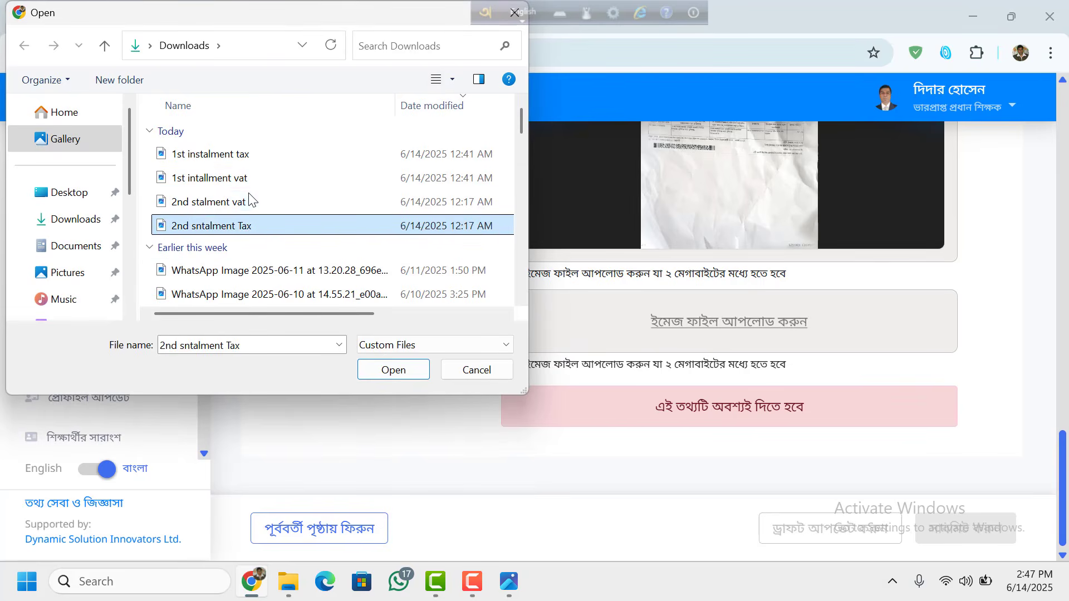
pyautogui.click(248, 202)
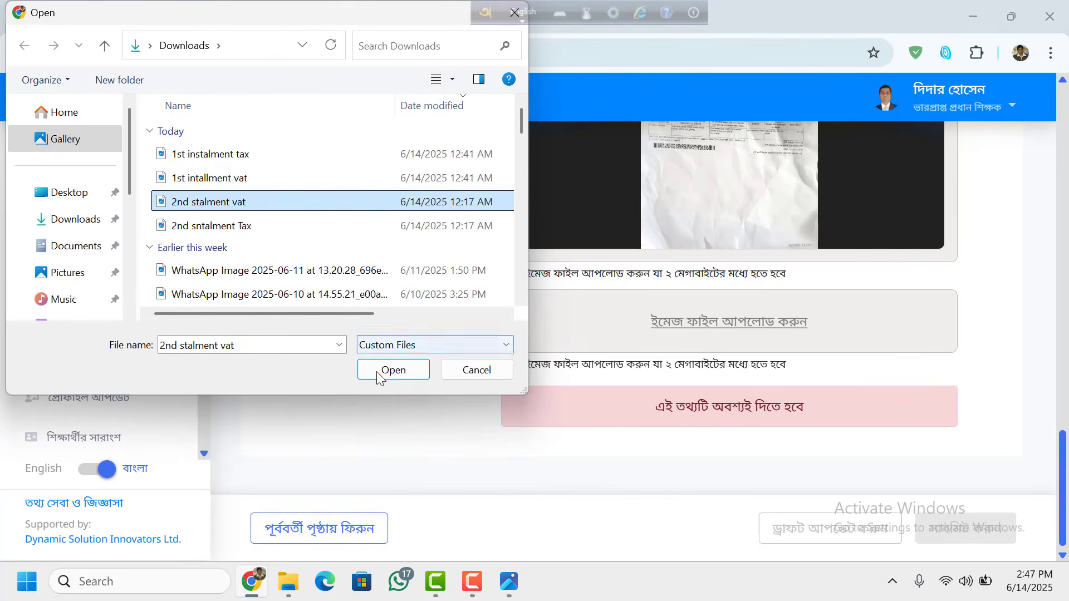
pyautogui.click(392, 371)
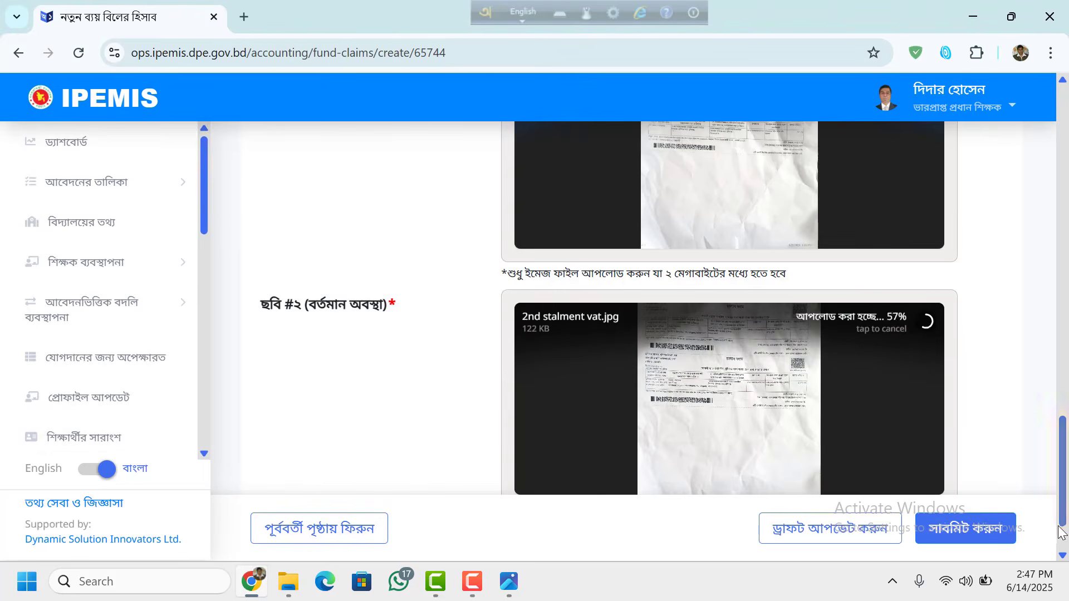
pyautogui.scroll(-2, 1065, 547)
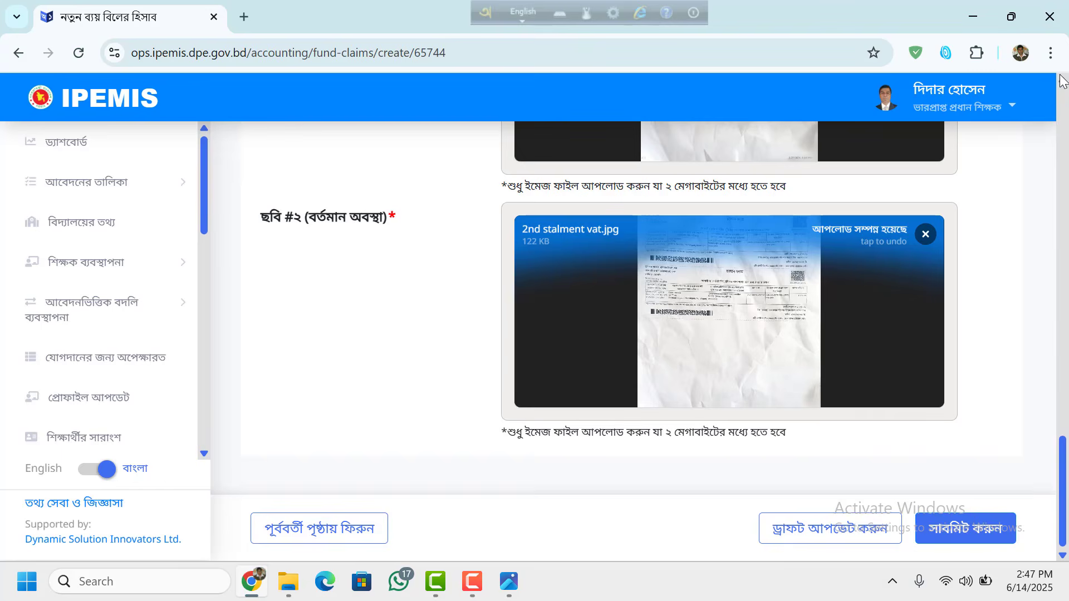
# Review the whole bill: allocation summary, expense rows, tax amounts, grand total, challan numbers and dates, and the uploaded photos
pyautogui.scroll(10, 1063, 80)
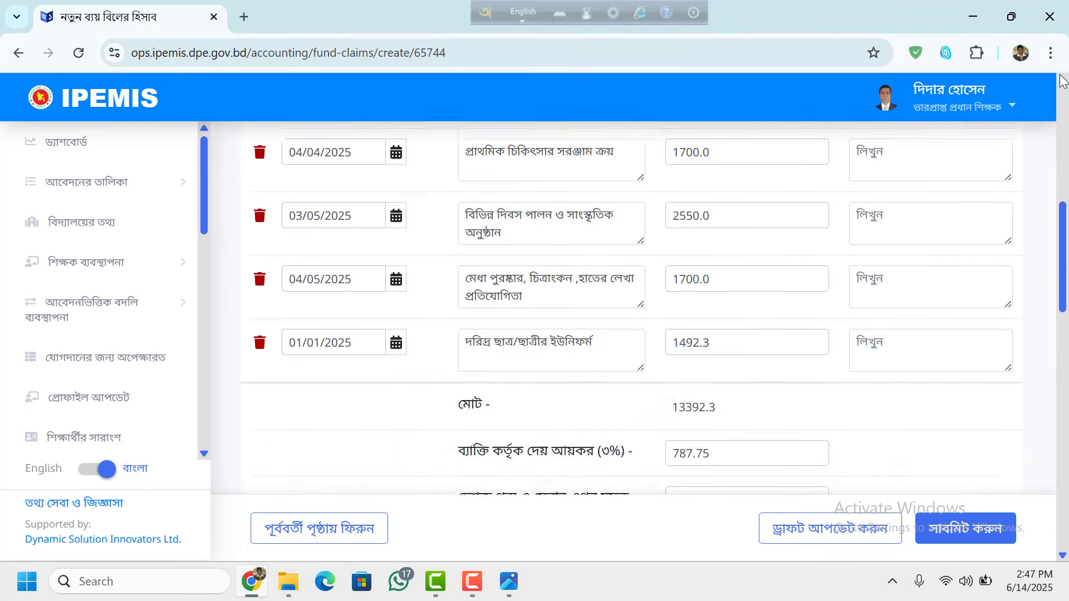
pyautogui.scroll(8, 1062, 81)
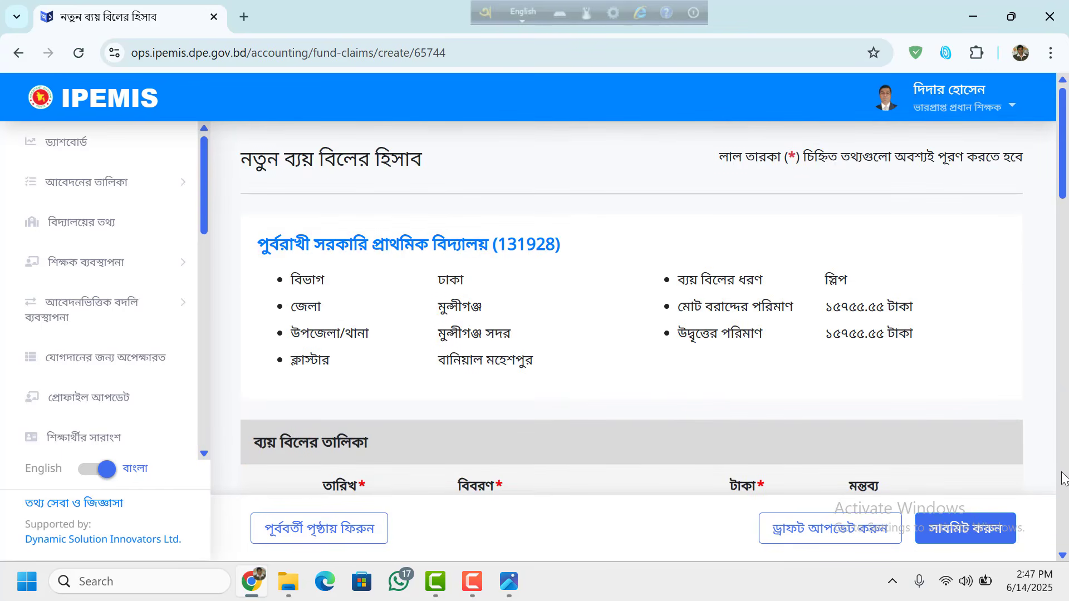
pyautogui.scroll(-4, 1063, 557)
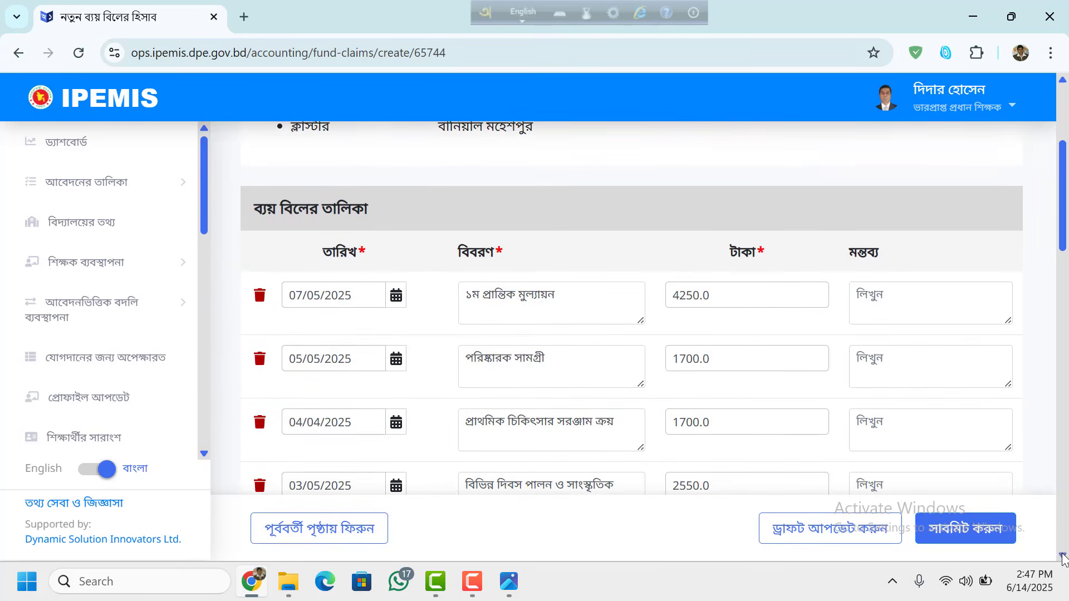
pyautogui.scroll(-1, 1063, 556)
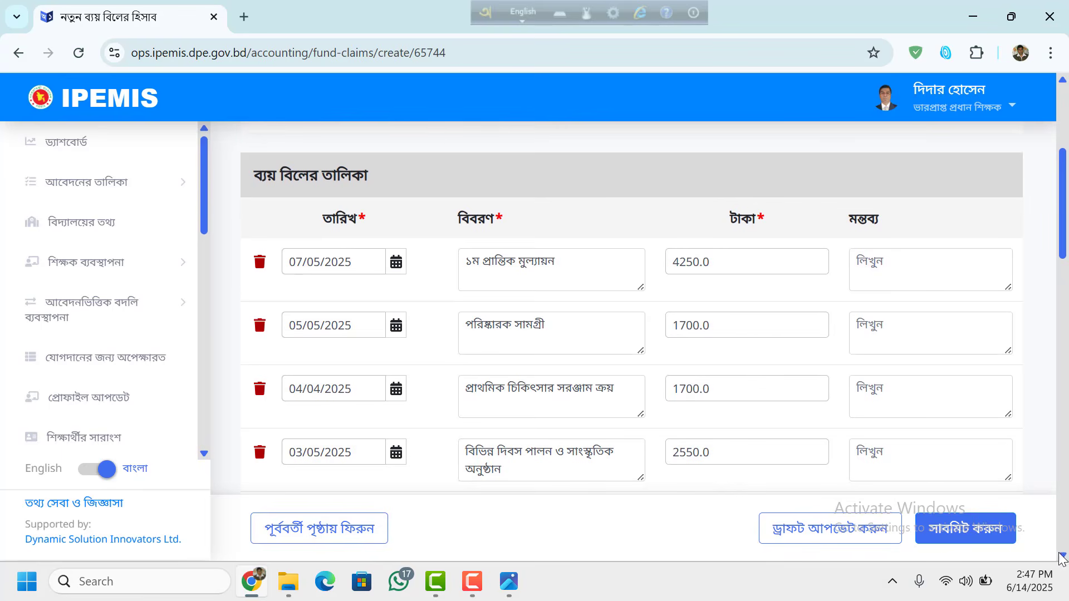
pyautogui.scroll(-3, 1062, 556)
pyautogui.scroll(-5, 1063, 560)
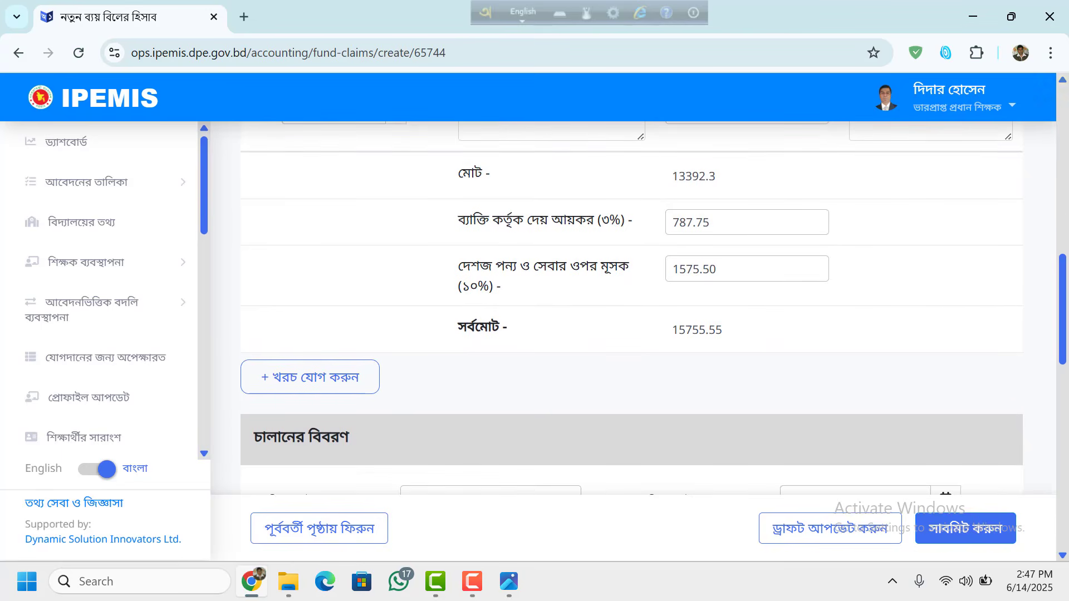
pyautogui.scroll(5, 1064, 82)
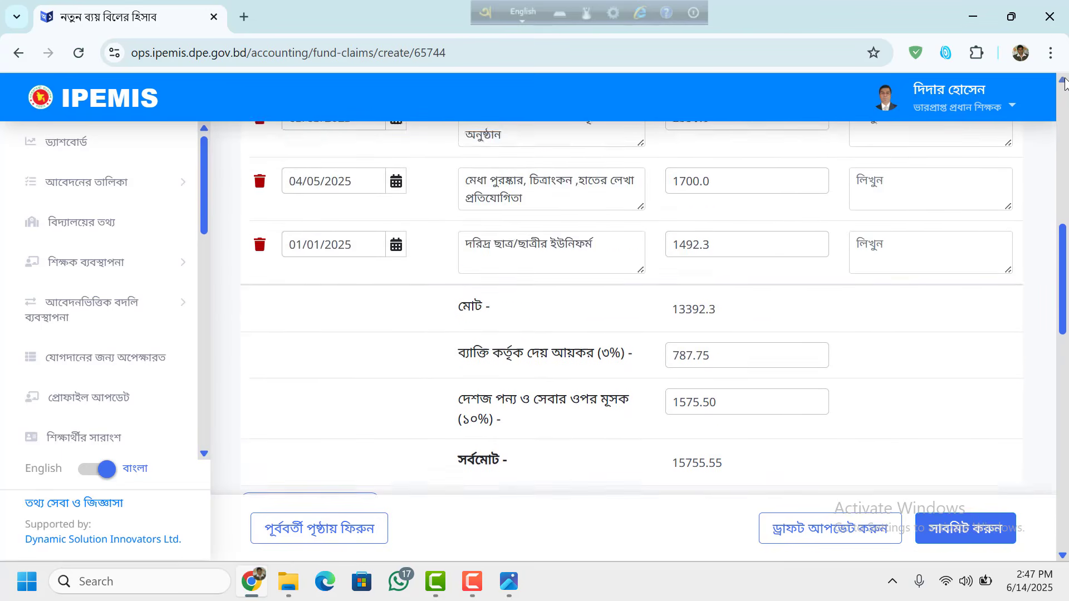
pyautogui.scroll(1, 1064, 82)
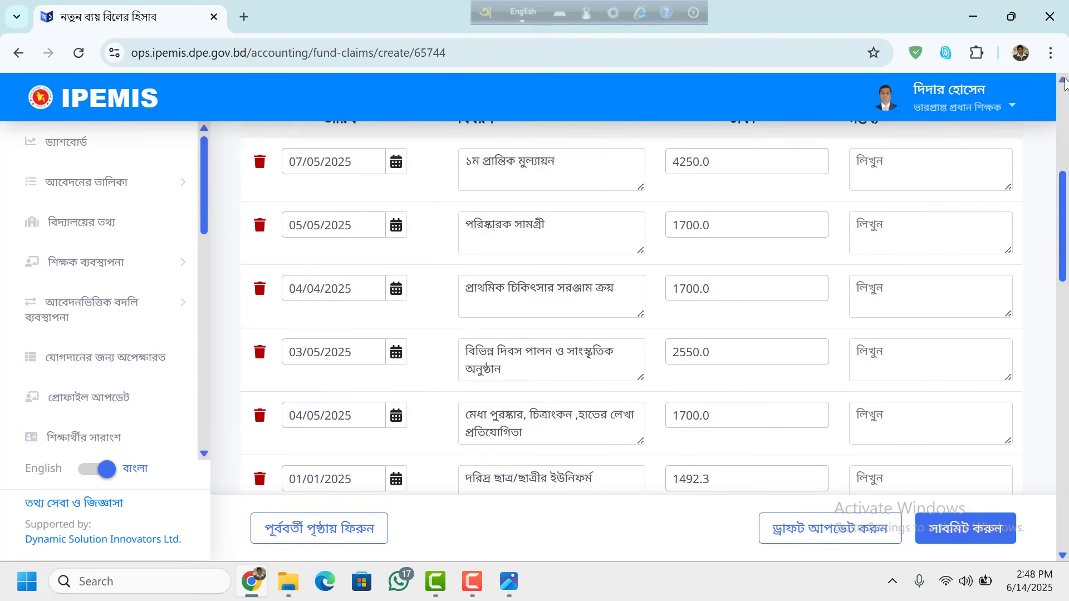
pyautogui.scroll(1, 1065, 82)
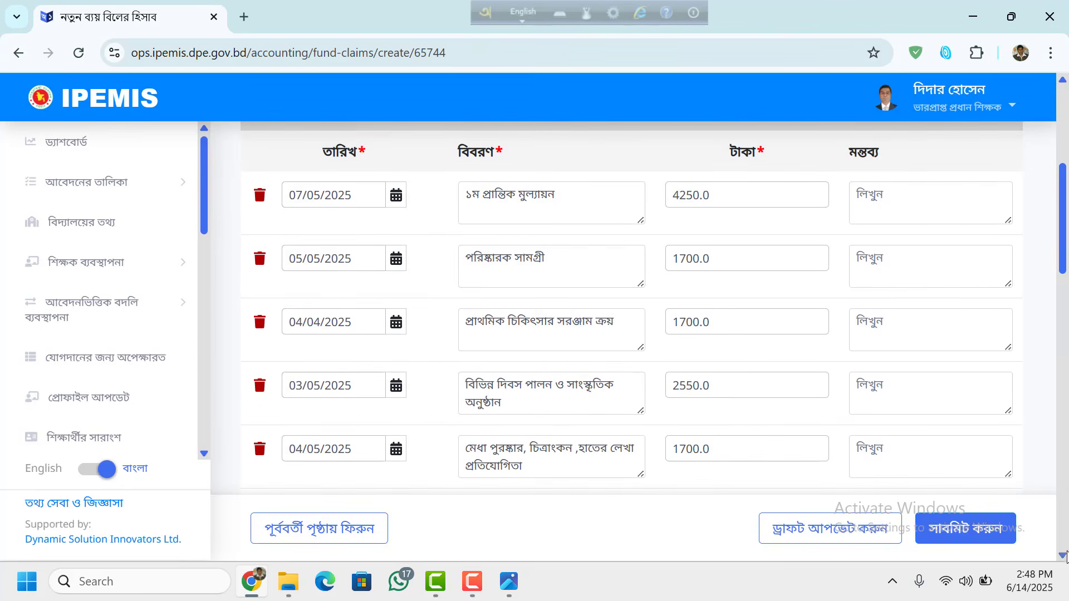
pyautogui.scroll(-3, 1064, 555)
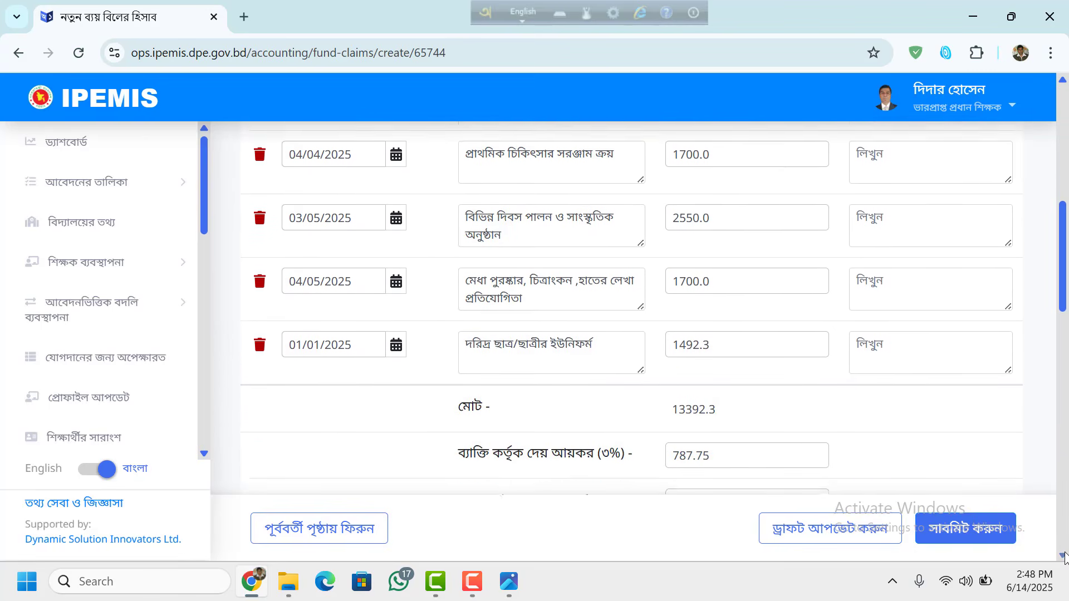
pyautogui.click(1064, 555)
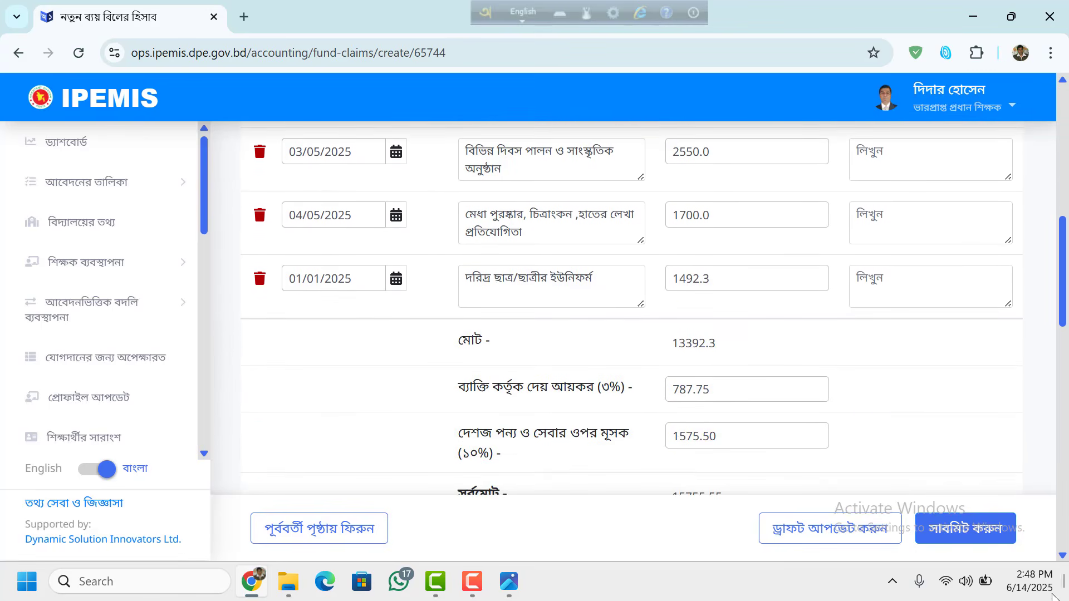
pyautogui.scroll(-2, 1064, 556)
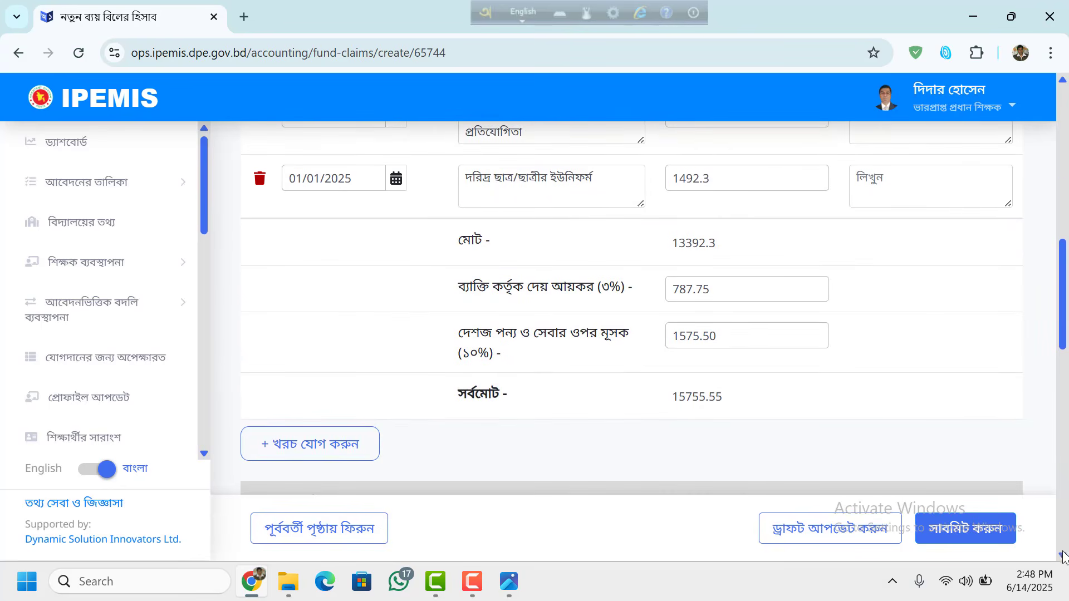
pyautogui.scroll(-5, 1064, 555)
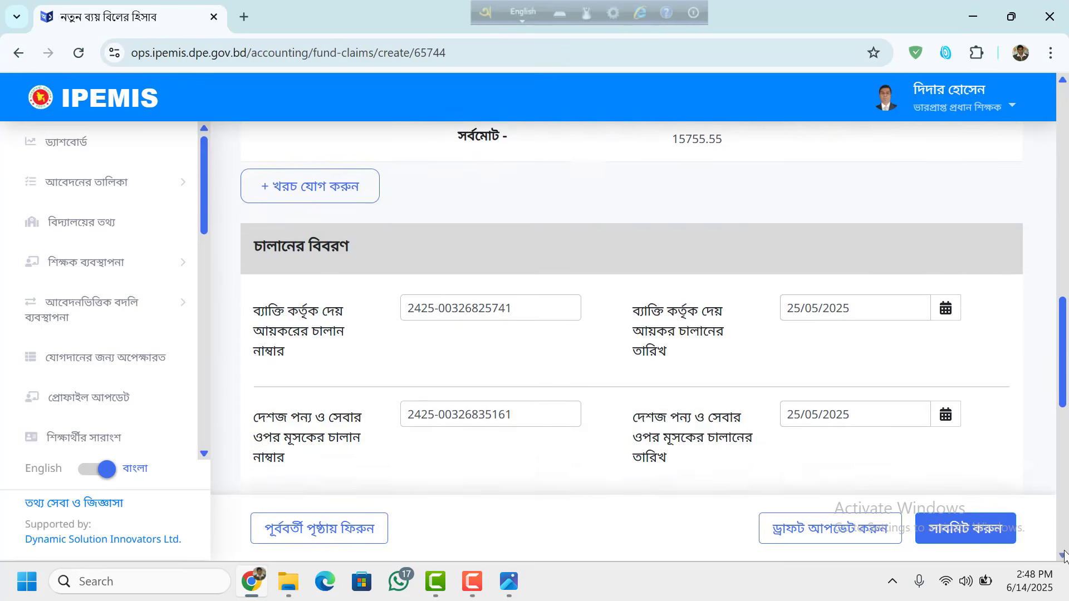
pyautogui.scroll(-1, 1064, 555)
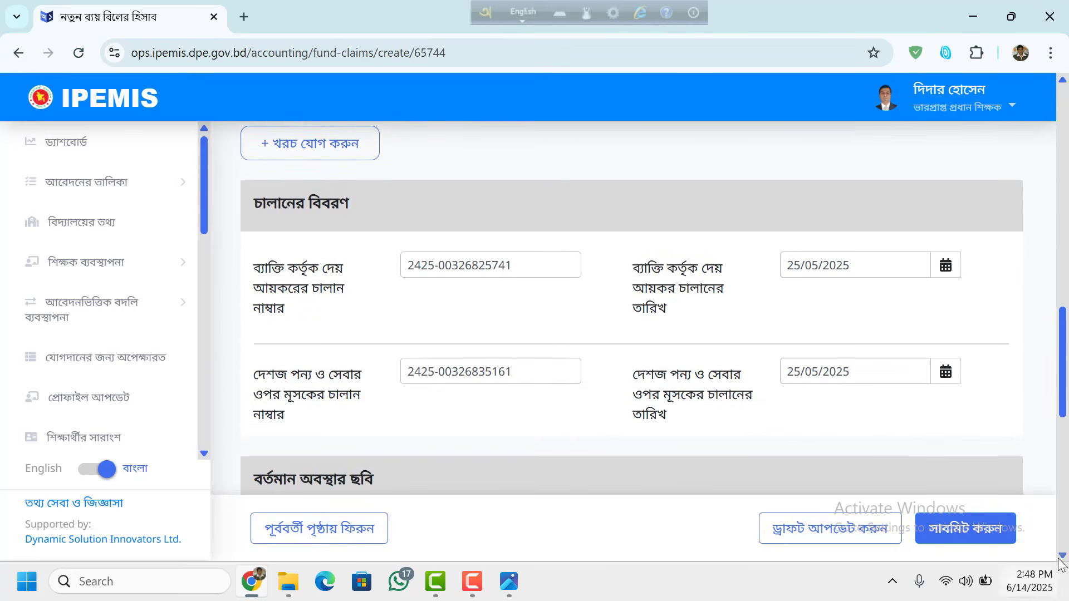
pyautogui.scroll(-1, 1061, 559)
pyautogui.scroll(-5, 1062, 561)
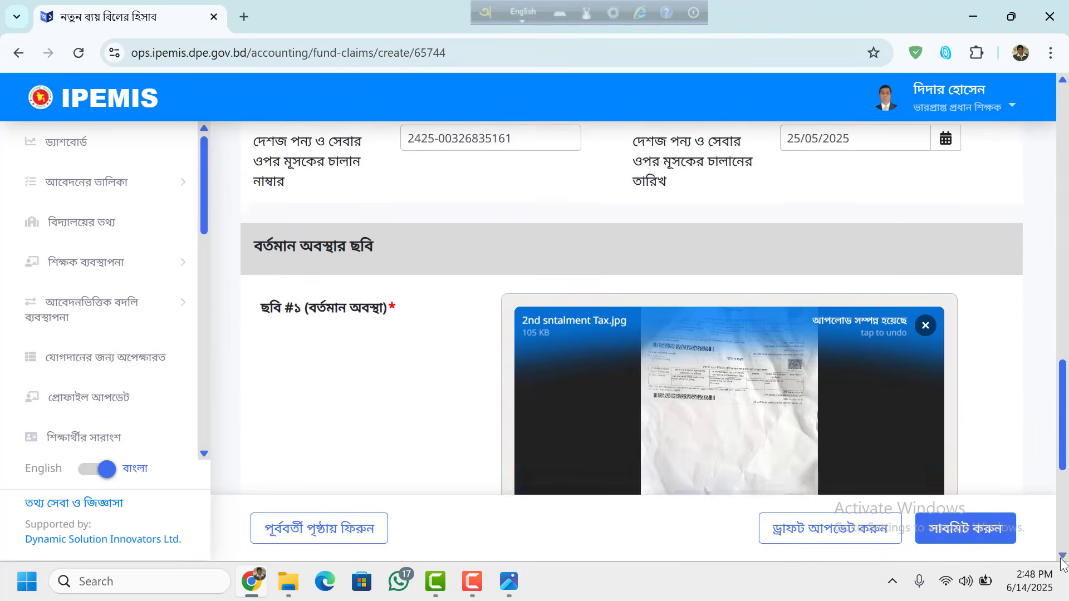
# Check both uploaded current-condition photos and submit the expense bill, confirming the submission
pyautogui.scroll(-2, 1062, 564)
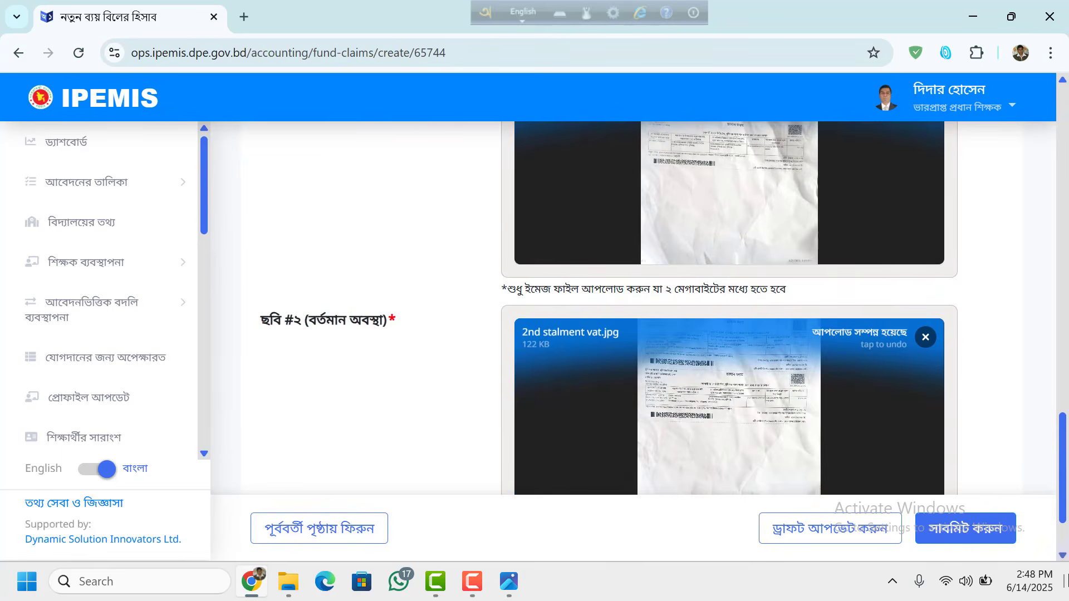
pyautogui.scroll(-2, 1064, 559)
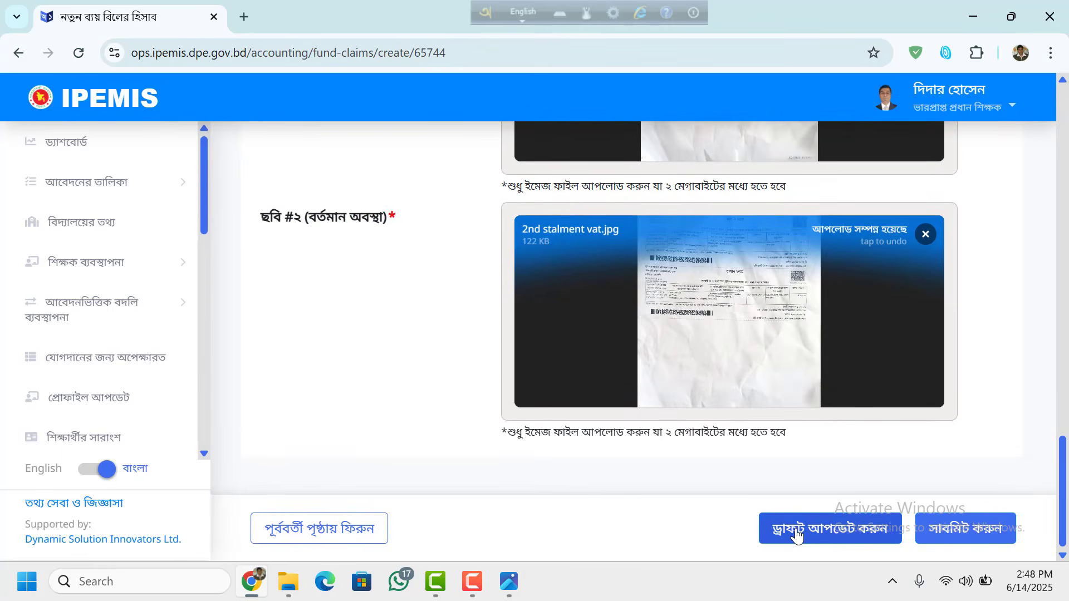
pyautogui.click(982, 534)
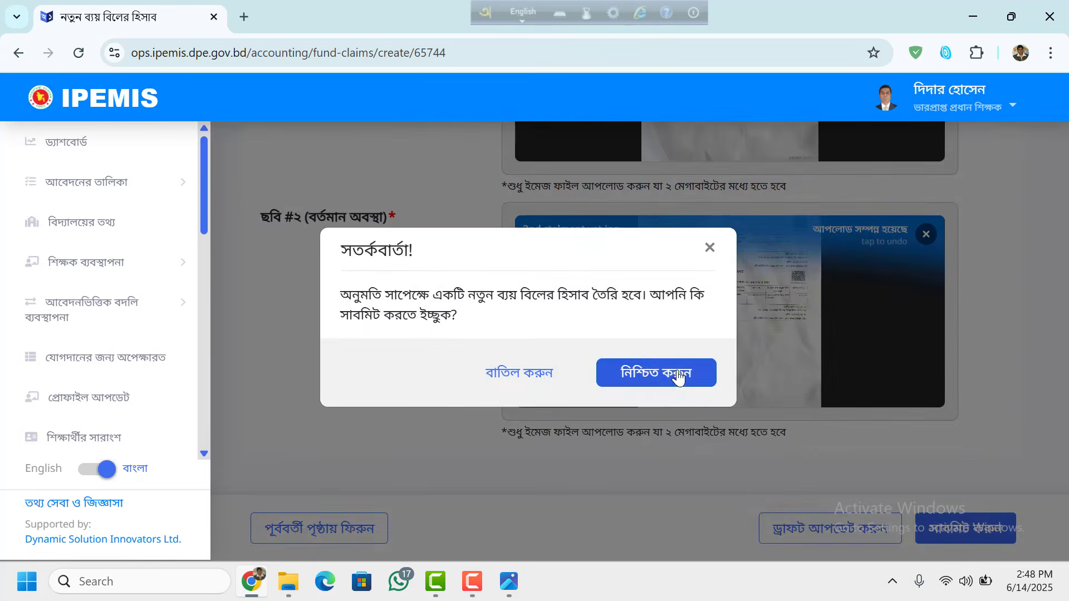
pyautogui.click(680, 374)
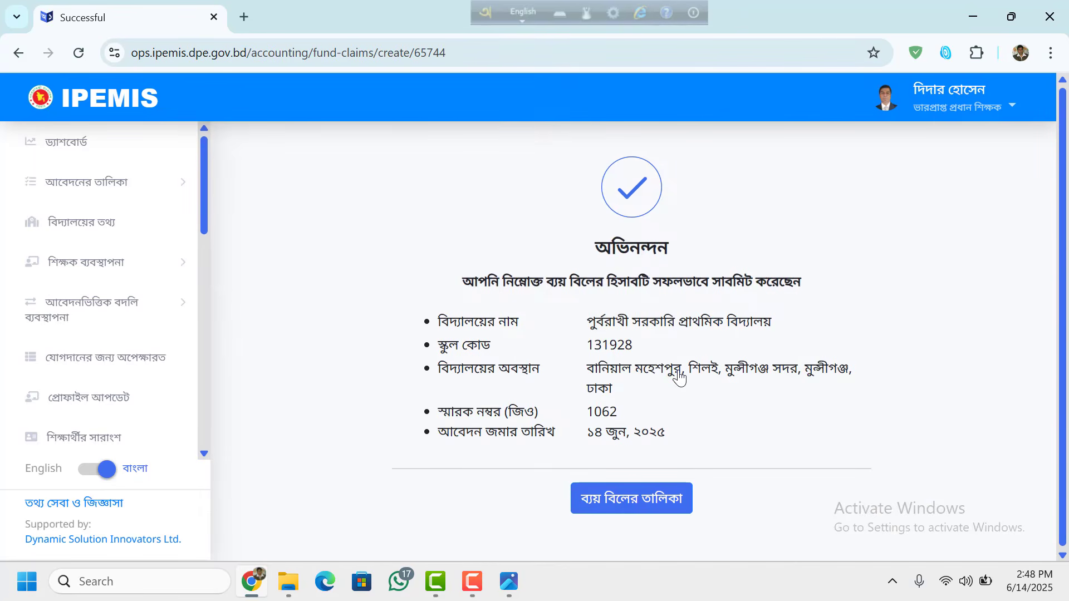
# Go to the expense bill list (ব্যয় বিলের তালিকা) and open the details of the submitted bill
pyautogui.click(622, 501)
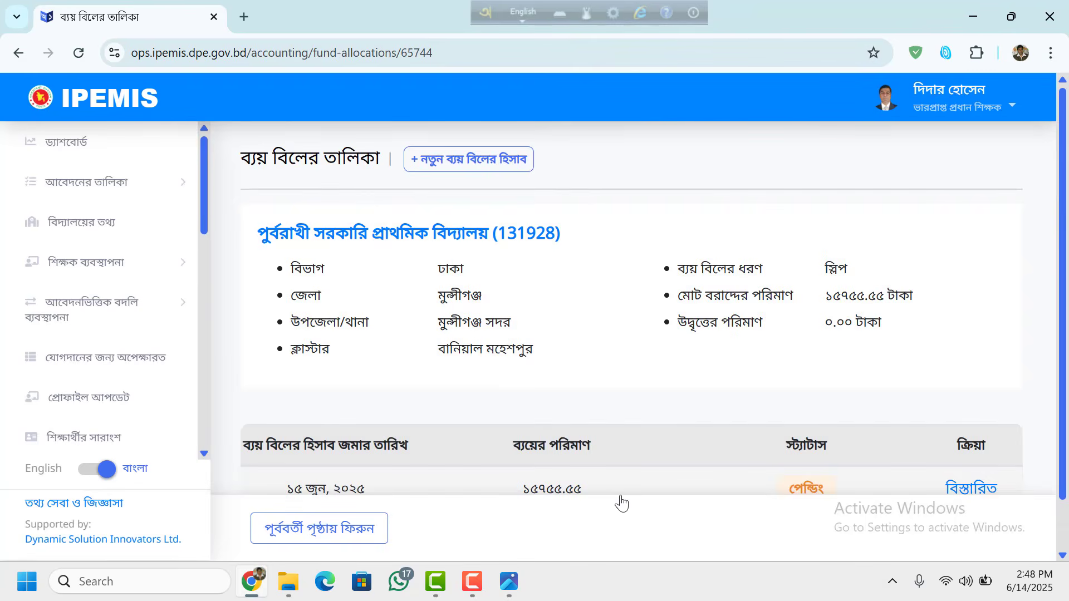
pyautogui.scroll(-1, 1066, 551)
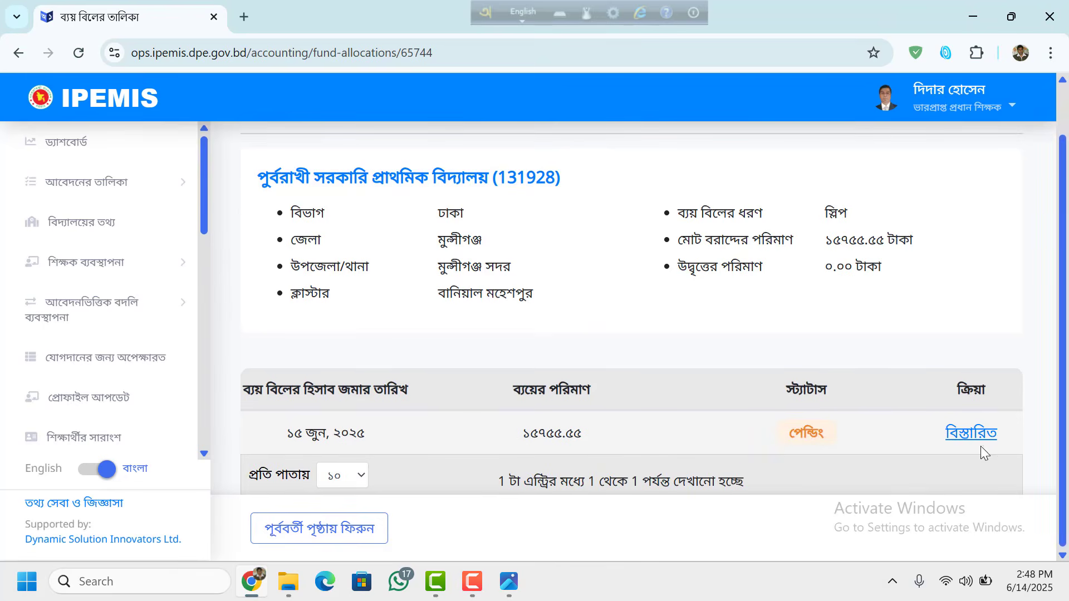
pyautogui.click(969, 435)
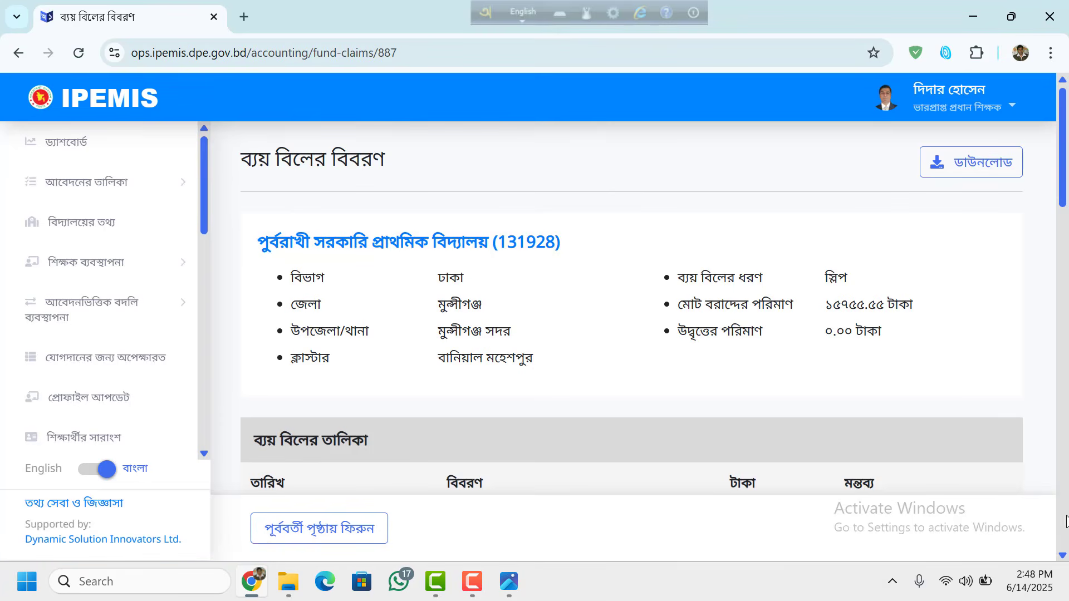
# Look over the bill details and download the statement as Invoice_Download_887.pdf to Downloads\Documents
pyautogui.scroll(-3, 1046, 437)
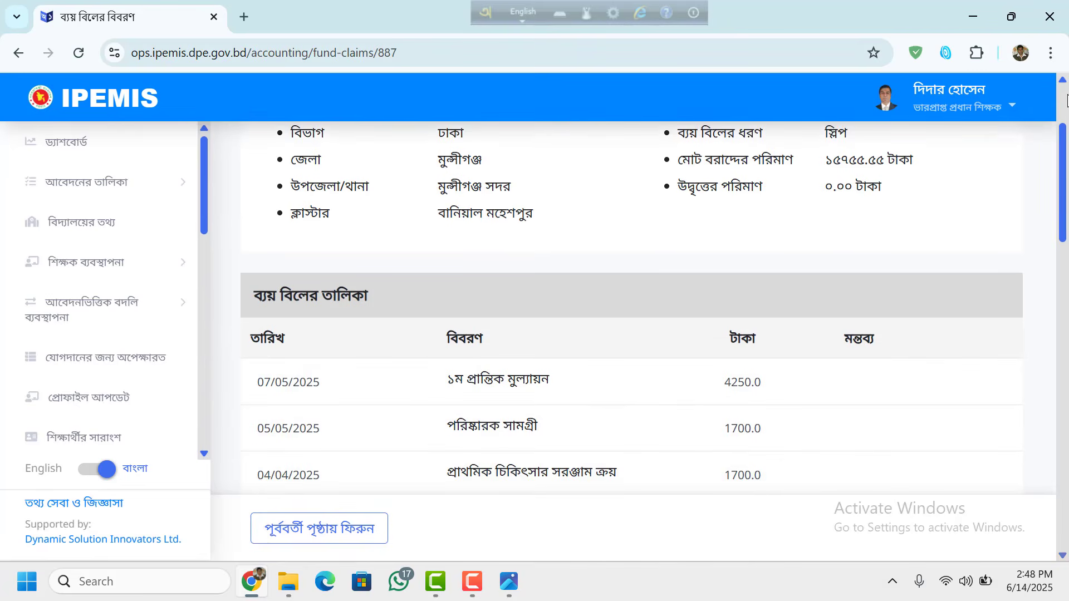
pyautogui.scroll(3, 1046, 437)
pyautogui.click(976, 167)
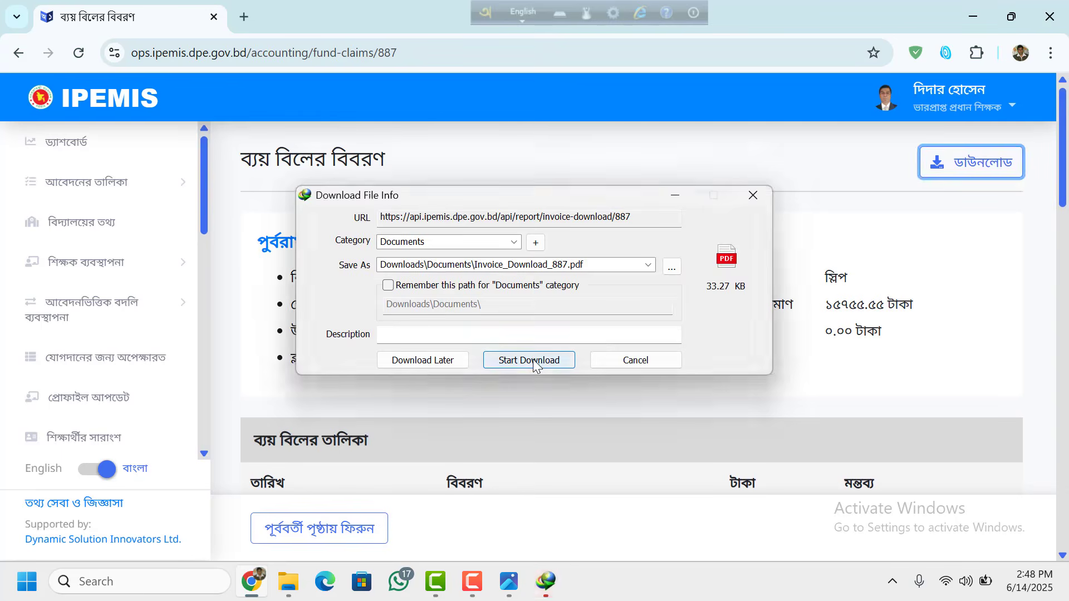
pyautogui.click(528, 360)
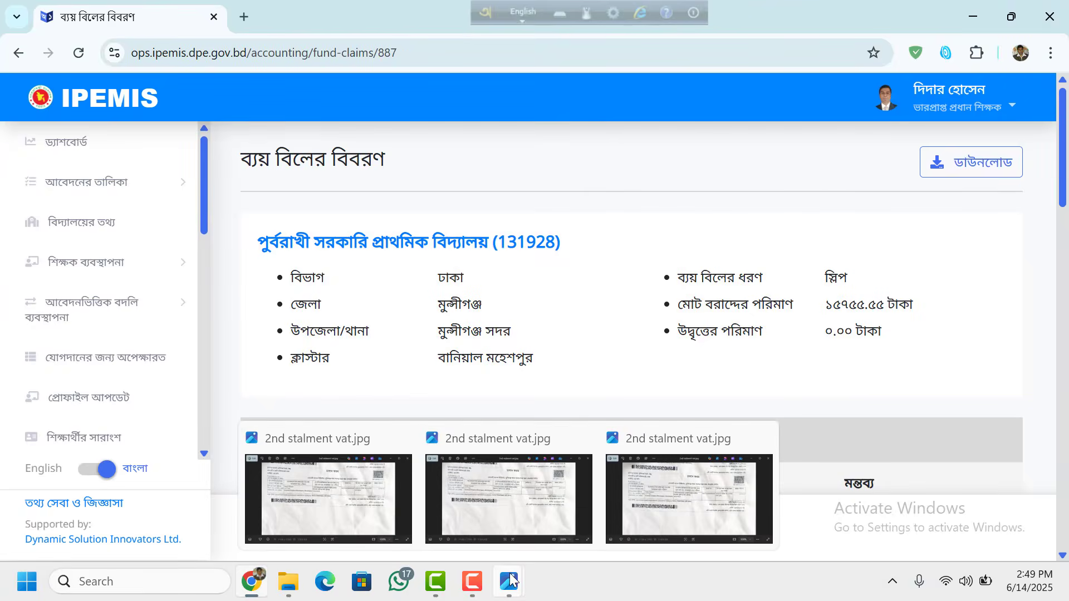
# Clear the desktop by minimising the browser and Downloads windows and closing all open "2nd stalment vat.jpg" image windows
pyautogui.click(977, 6)
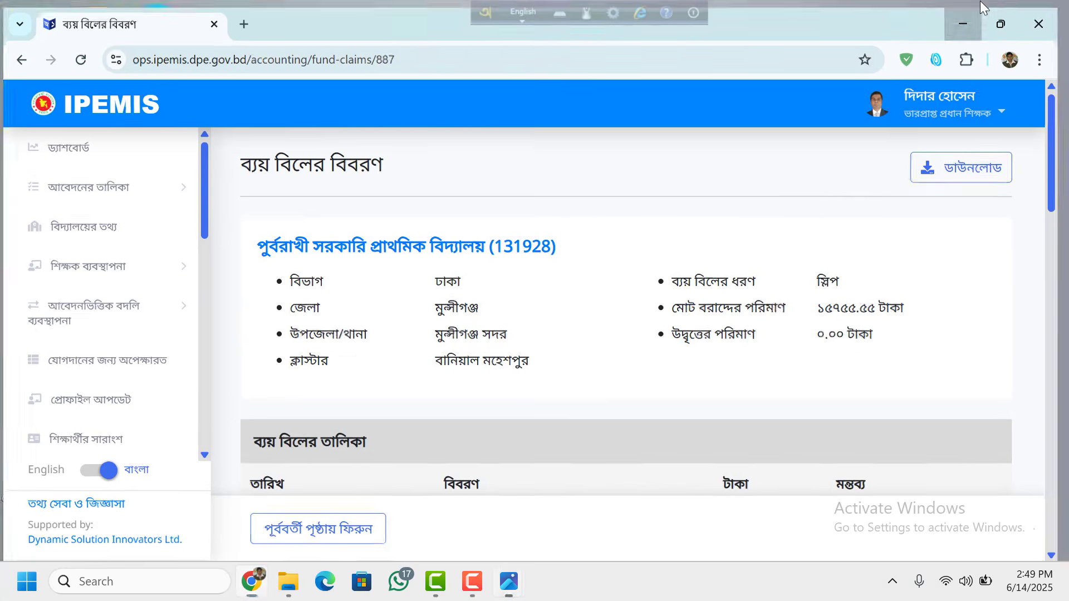
pyautogui.click(883, 113)
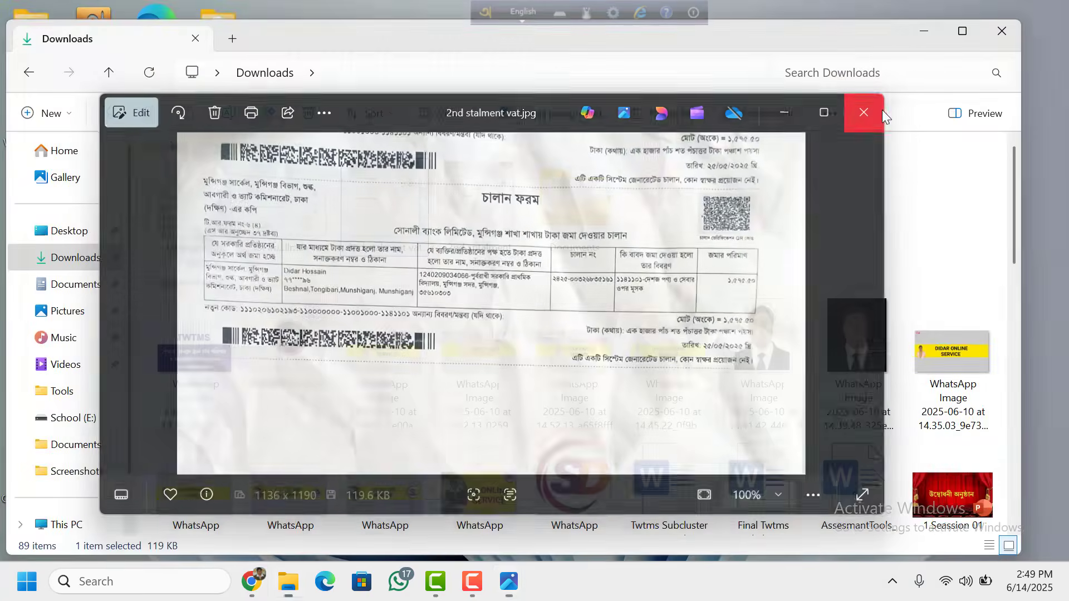
pyautogui.click(923, 33)
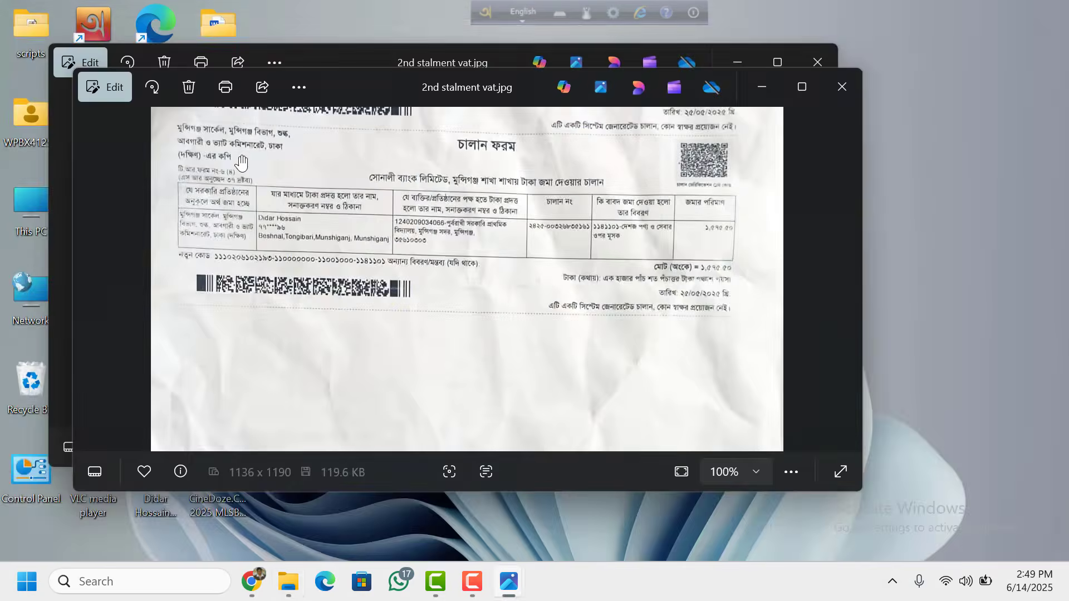
pyautogui.click(834, 81)
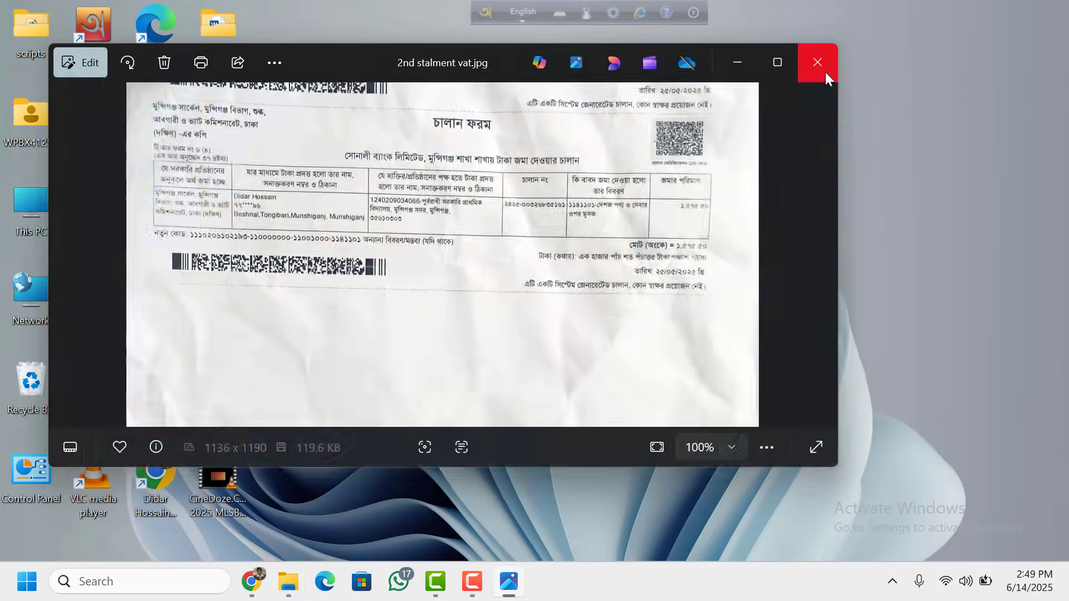
pyautogui.click(817, 64)
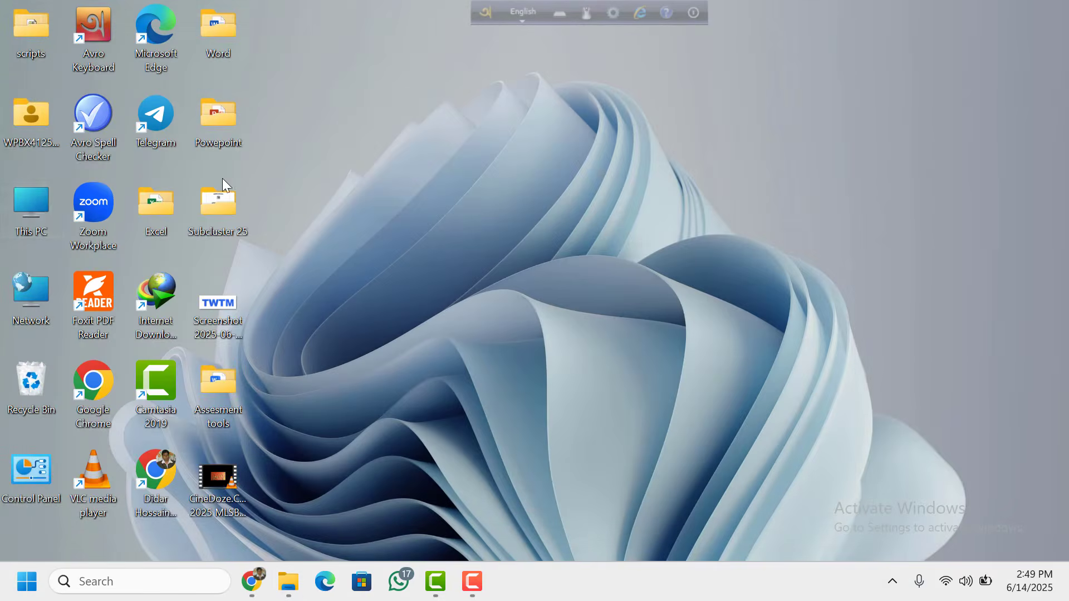
# Open Invoice_Download_887 from the Documents folder inside Downloads and examine its expense rows, tax amounts, total and signature block
pyautogui.doubleClick(35, 207)
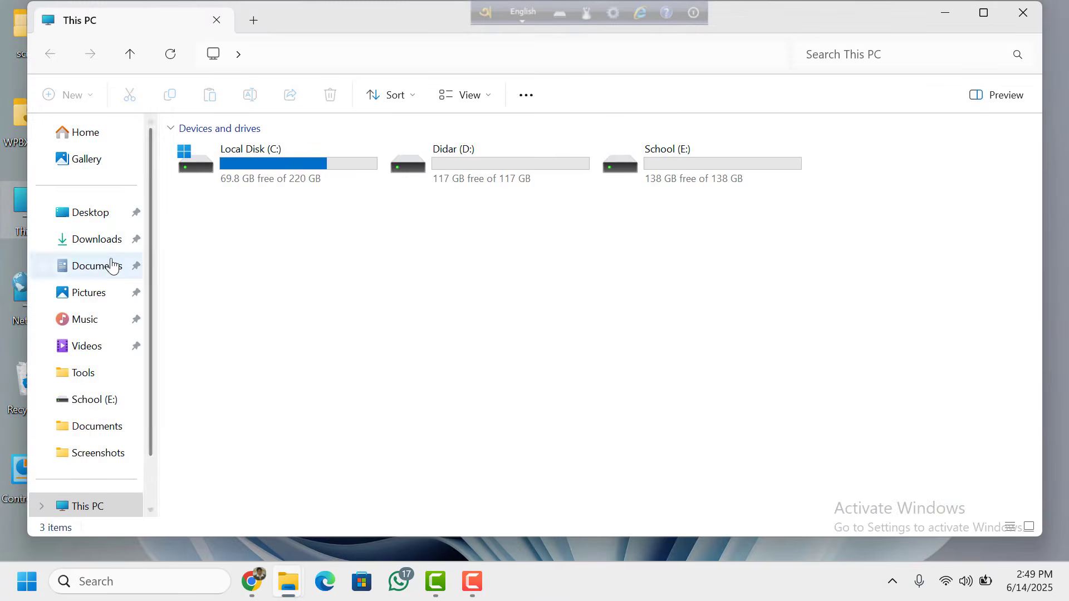
pyautogui.click(107, 239)
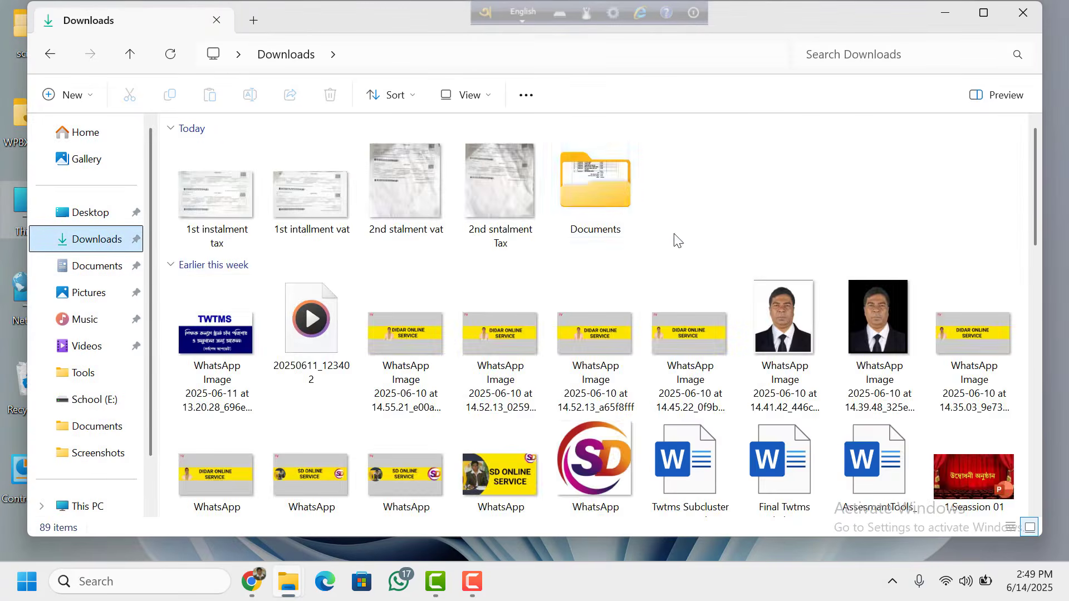
pyautogui.doubleClick(599, 196)
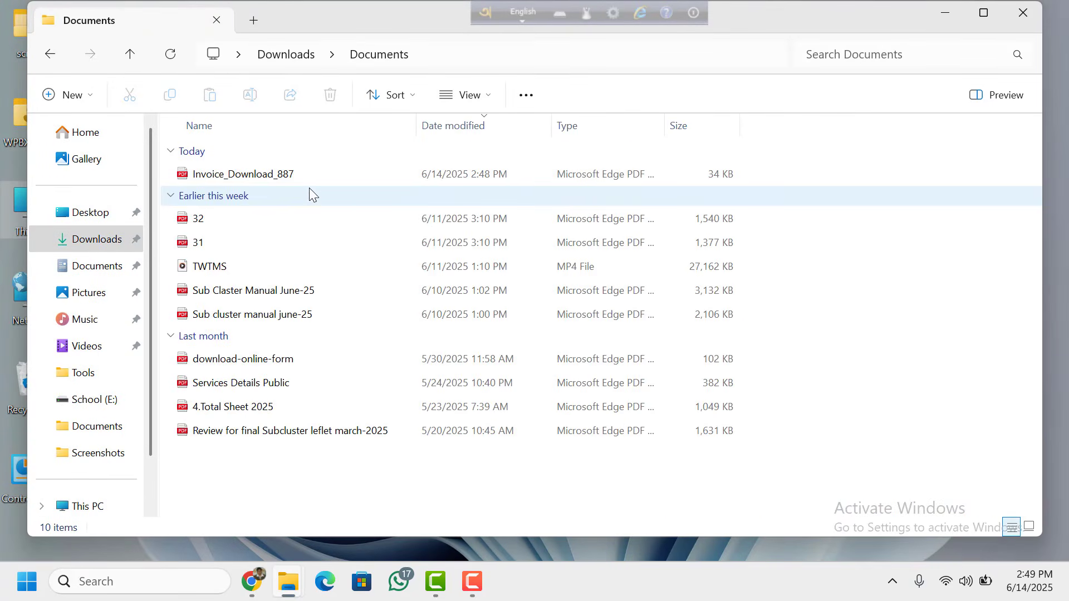
pyautogui.click(301, 175)
pyautogui.doubleClick(301, 175)
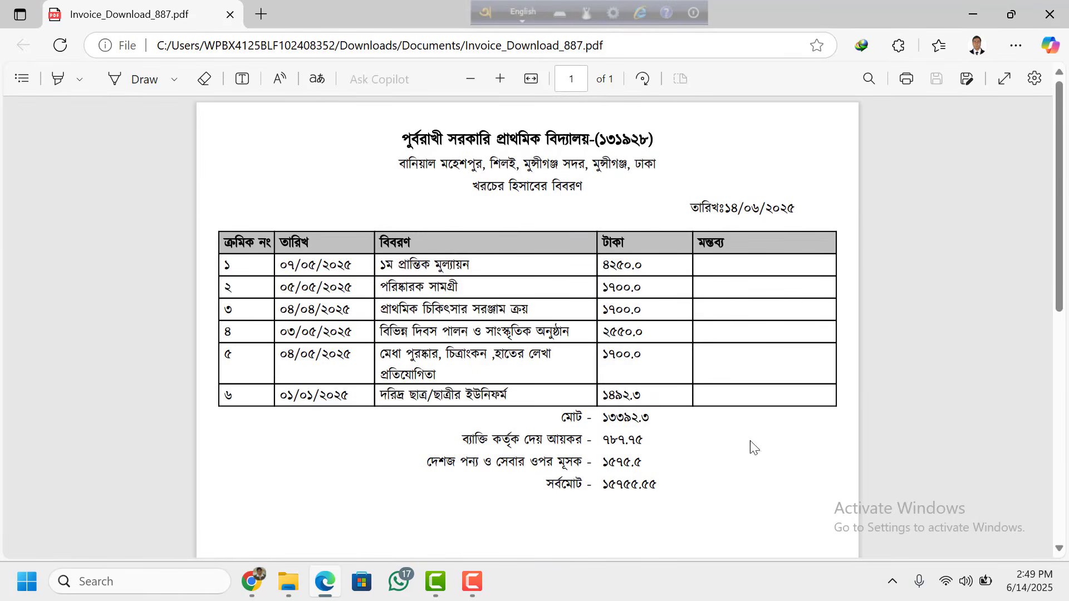
pyautogui.scroll(-5, 1065, 511)
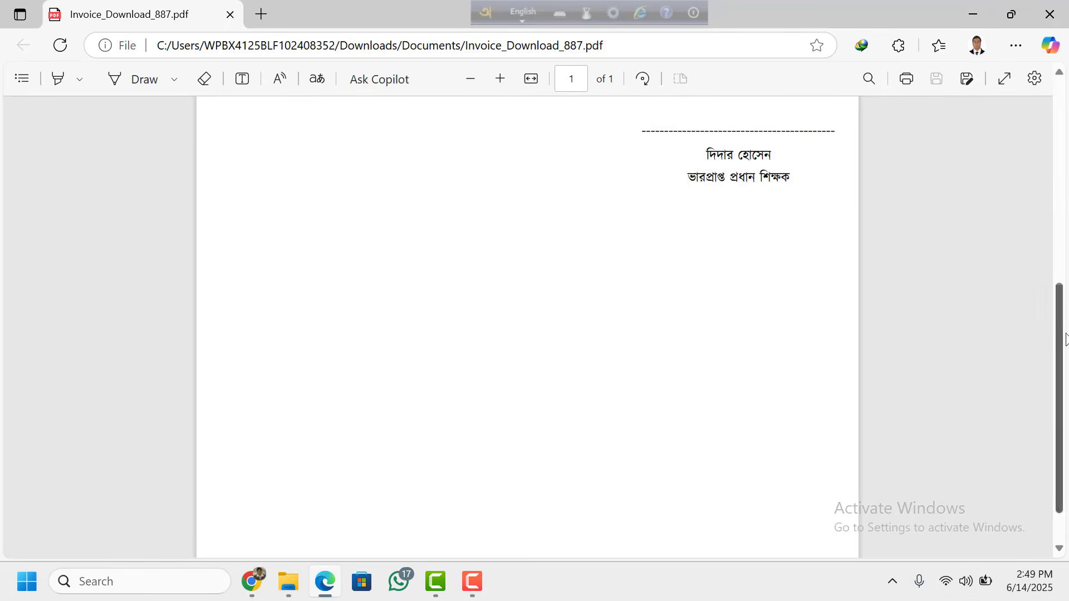
pyautogui.scroll(5, 1059, 205)
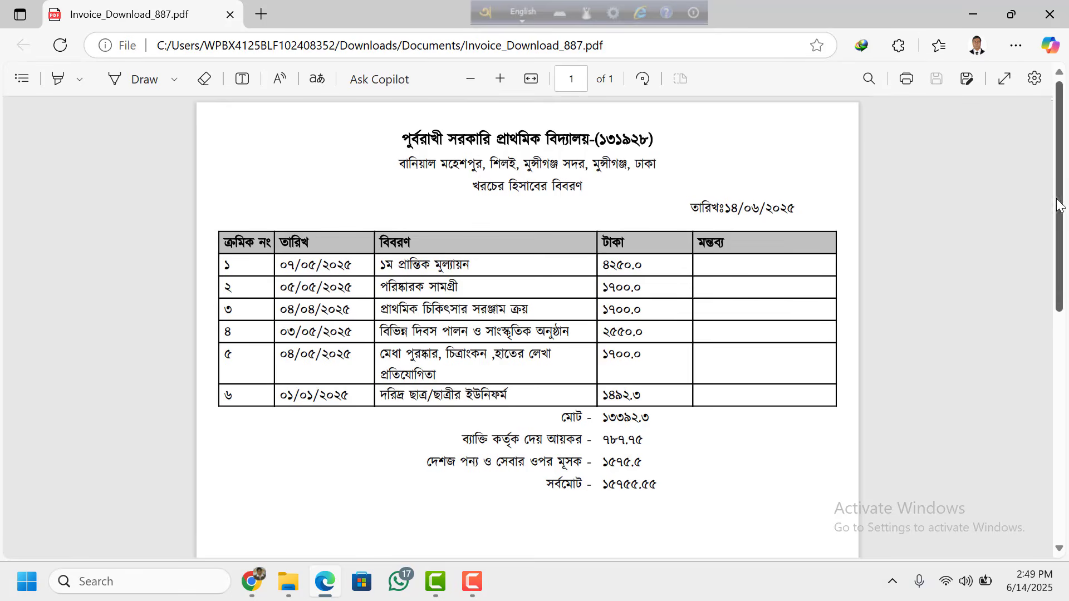
# Minimise the PDF, switch back to the IPEMIS site in Chrome and open the allocation list (বরাদ্দ তালিকা)
pyautogui.click(976, 17)
pyautogui.moveTo(325, 581)
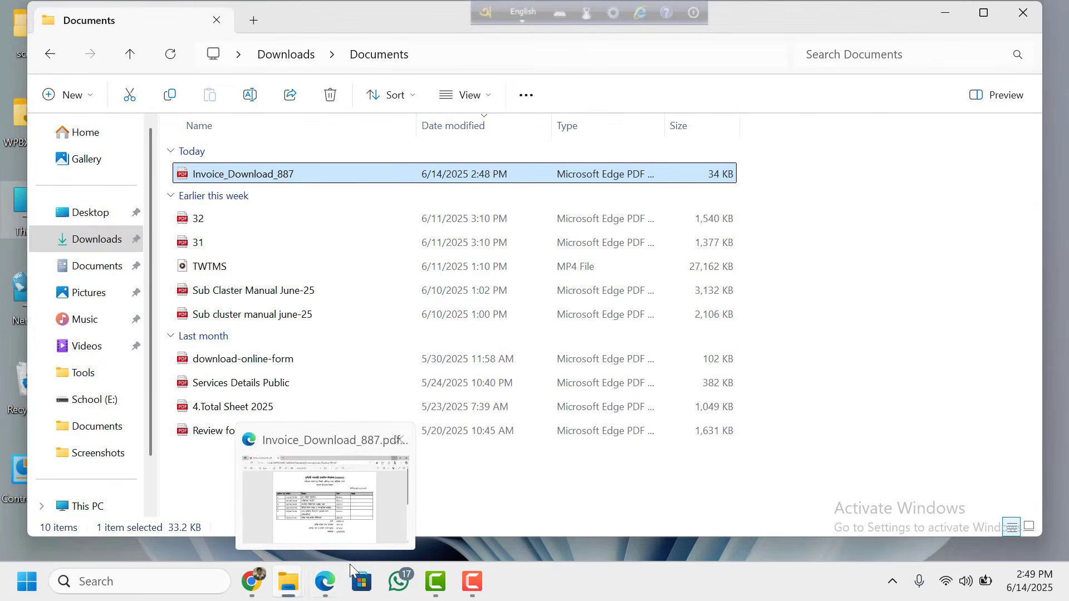
pyautogui.click(252, 582)
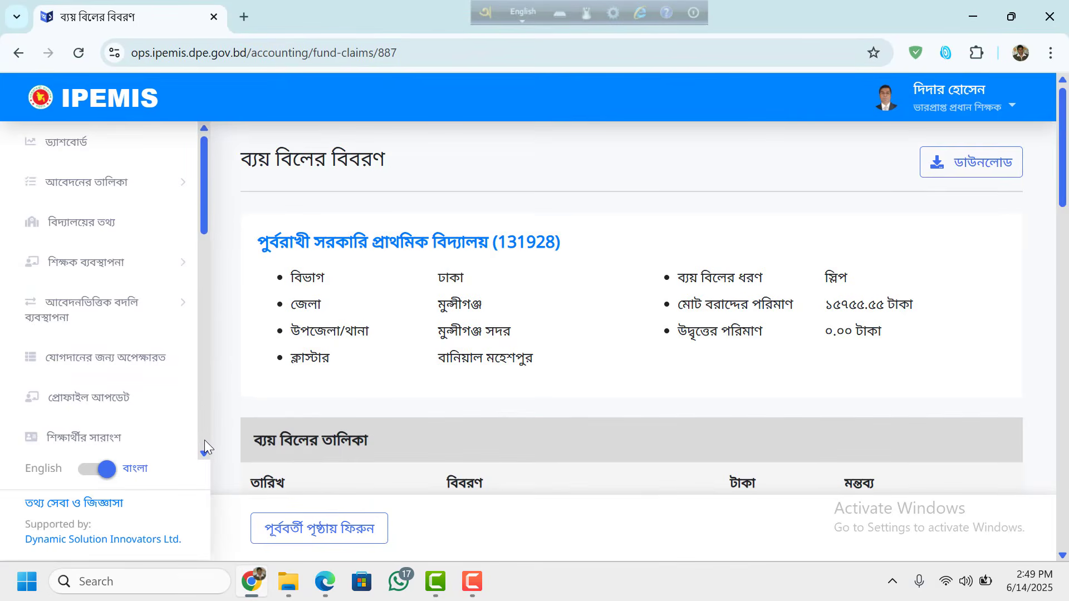
pyautogui.scroll(-10, 205, 441)
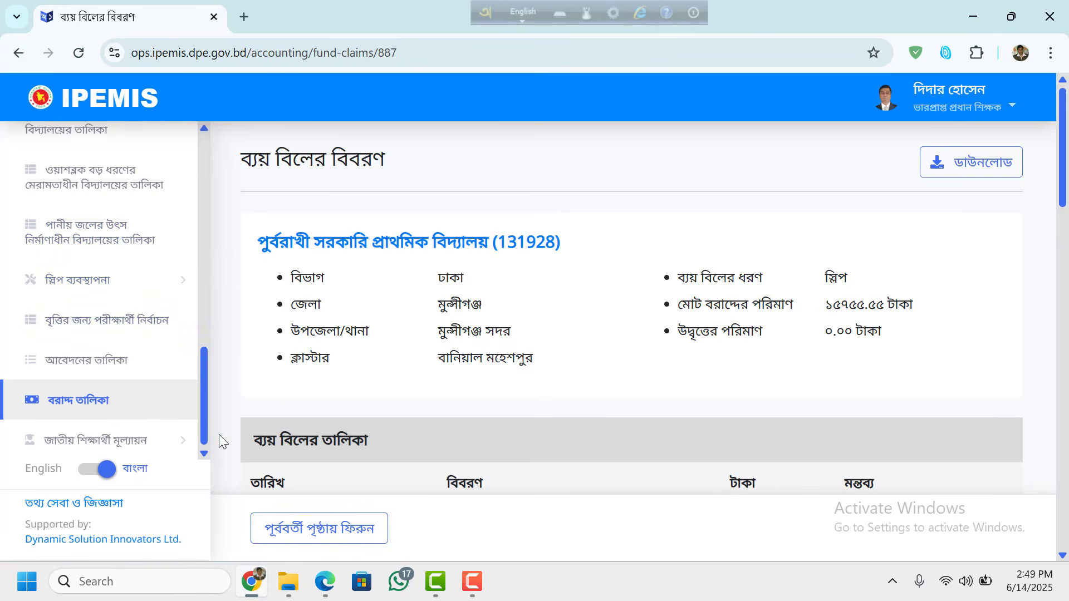
pyautogui.click(204, 129)
pyautogui.click(205, 129)
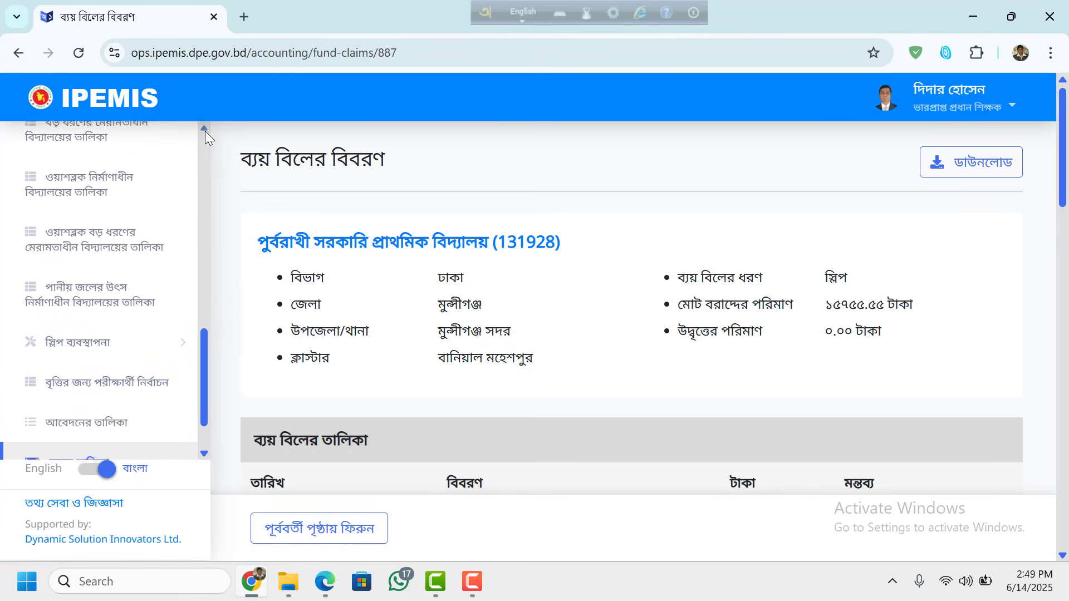
pyautogui.click(204, 129)
pyautogui.click(199, 163)
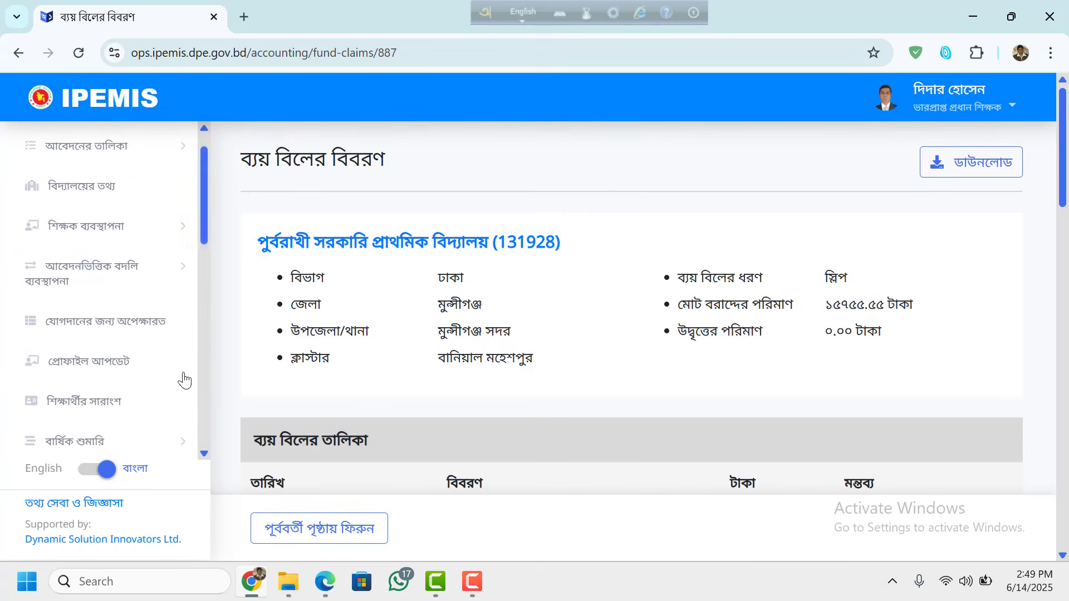
pyautogui.moveTo(202, 190); pyautogui.dragTo(232, 405)
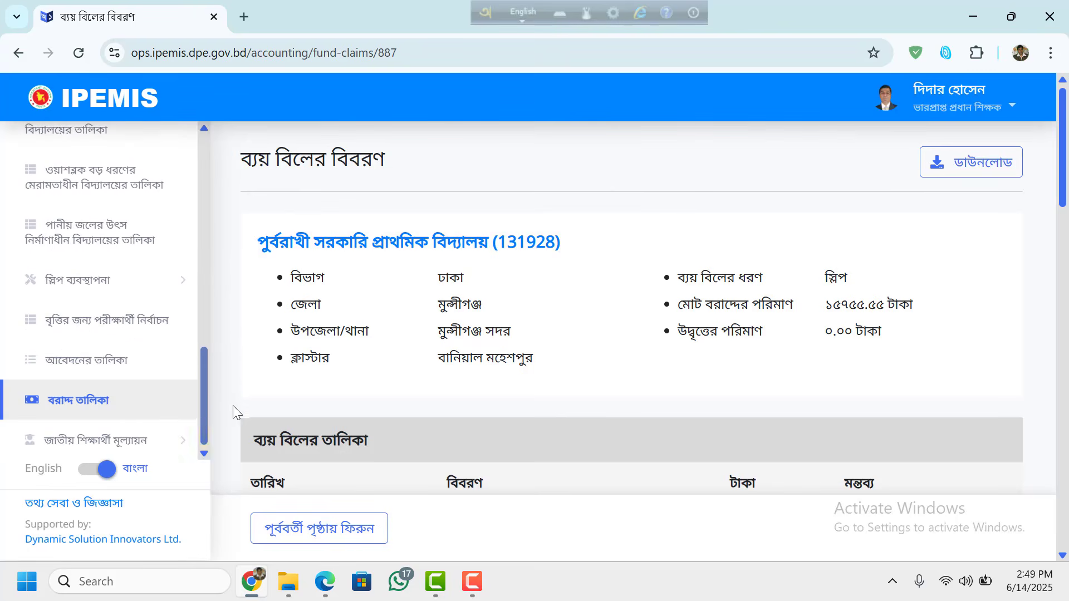
pyautogui.click(136, 416)
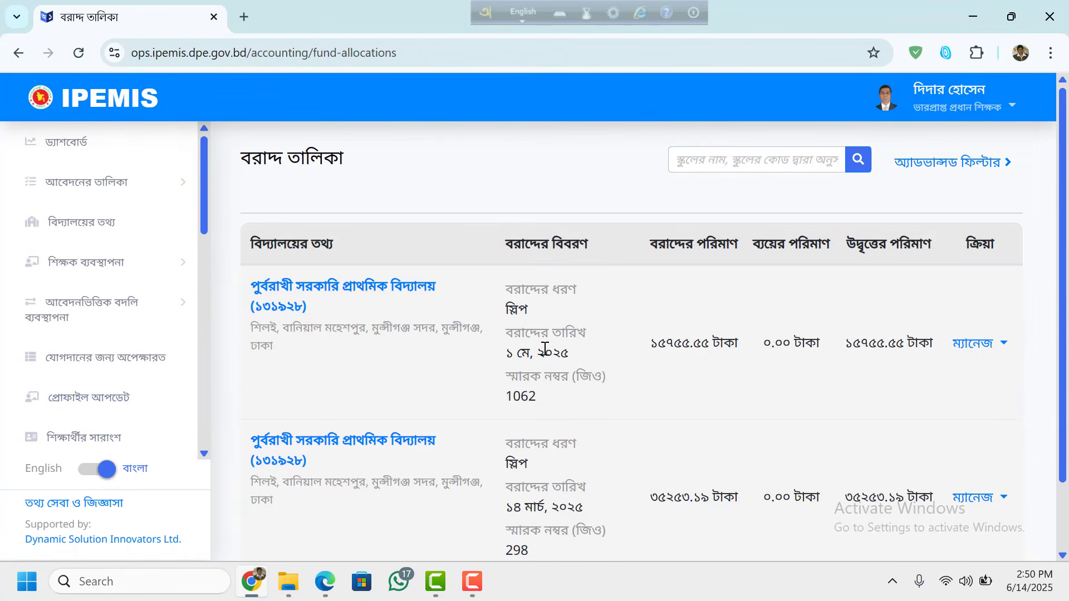
# View the expense bill list of the ১ মে, ২০২৫ স্লিপ allocation to check the bill's status, and return to the allocation list
pyautogui.click(1002, 345)
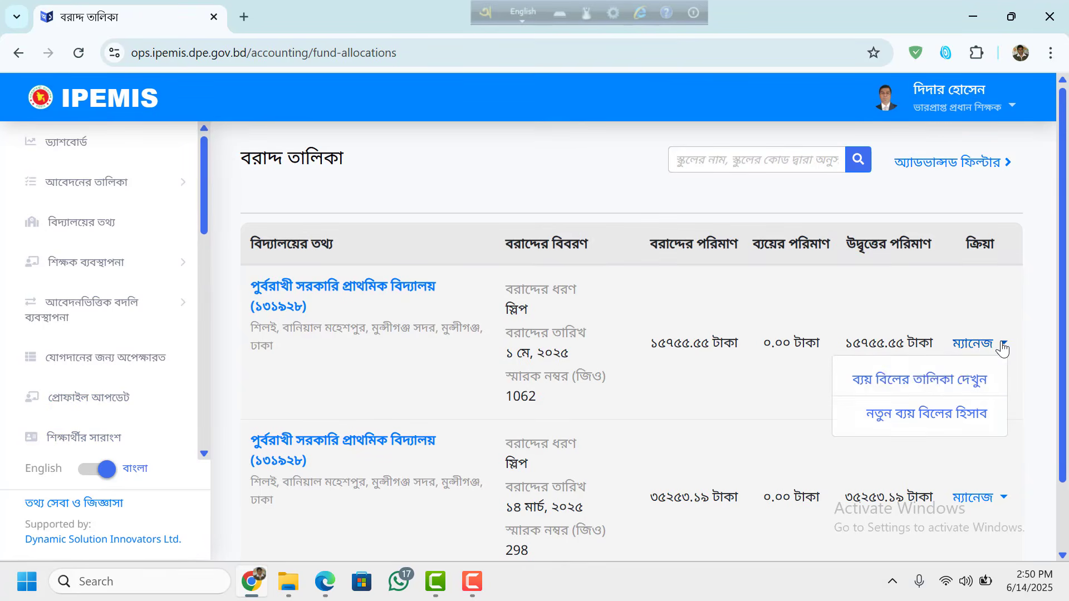
pyautogui.click(912, 393)
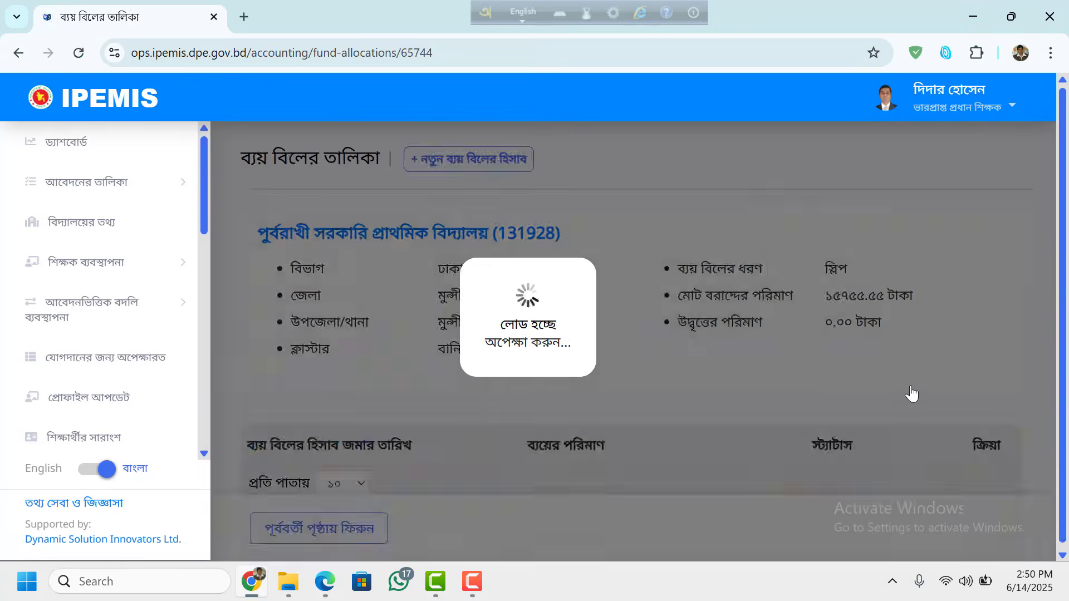
pyautogui.scroll(-1, 1061, 537)
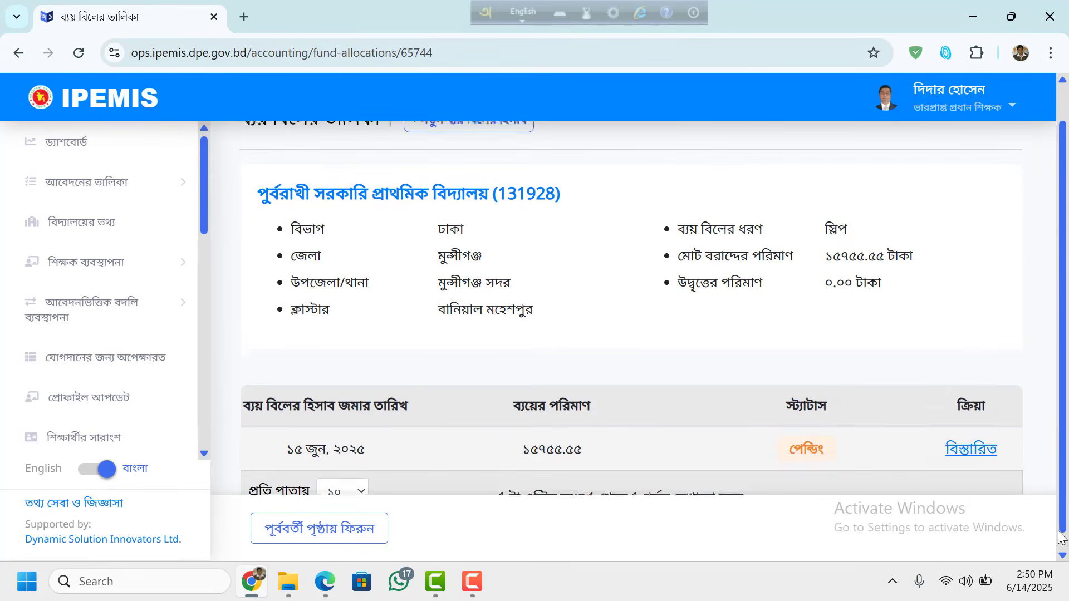
pyautogui.click(19, 54)
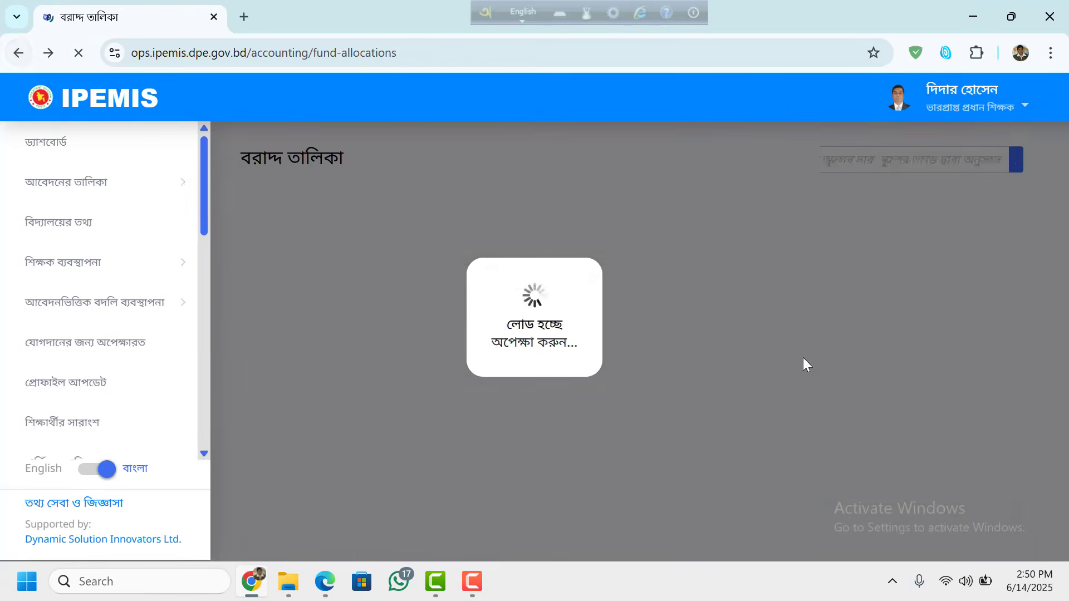
# Start a new expense bill (নতুন ব্যয় বিলের হিসাব) for the স্লিপ allocation dated ১৪ মার্চ, ২০২৫
pyautogui.scroll(-2, 1063, 556)
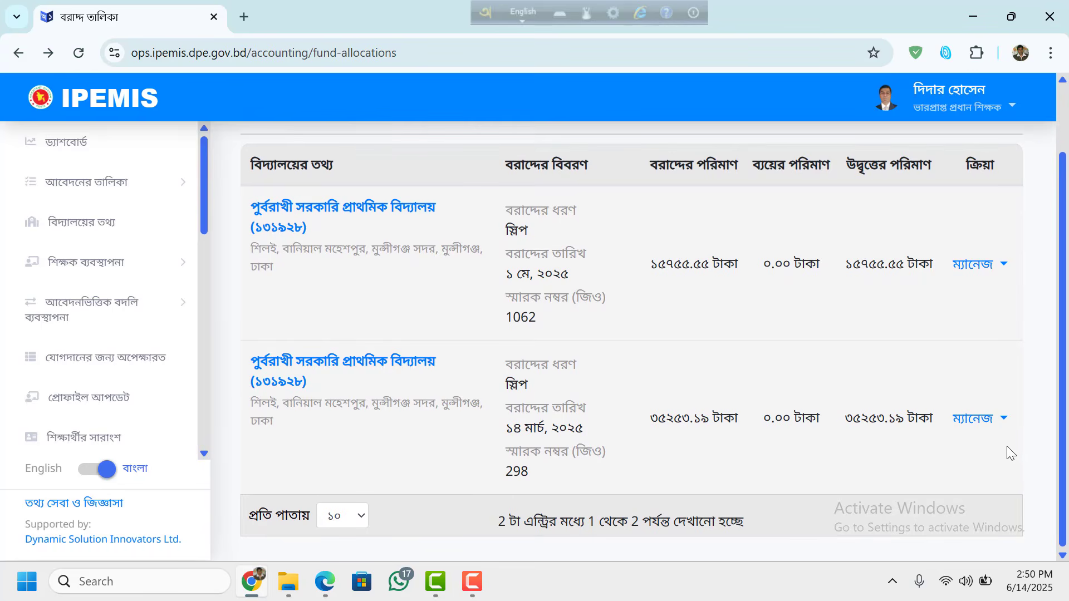
pyautogui.click(1002, 421)
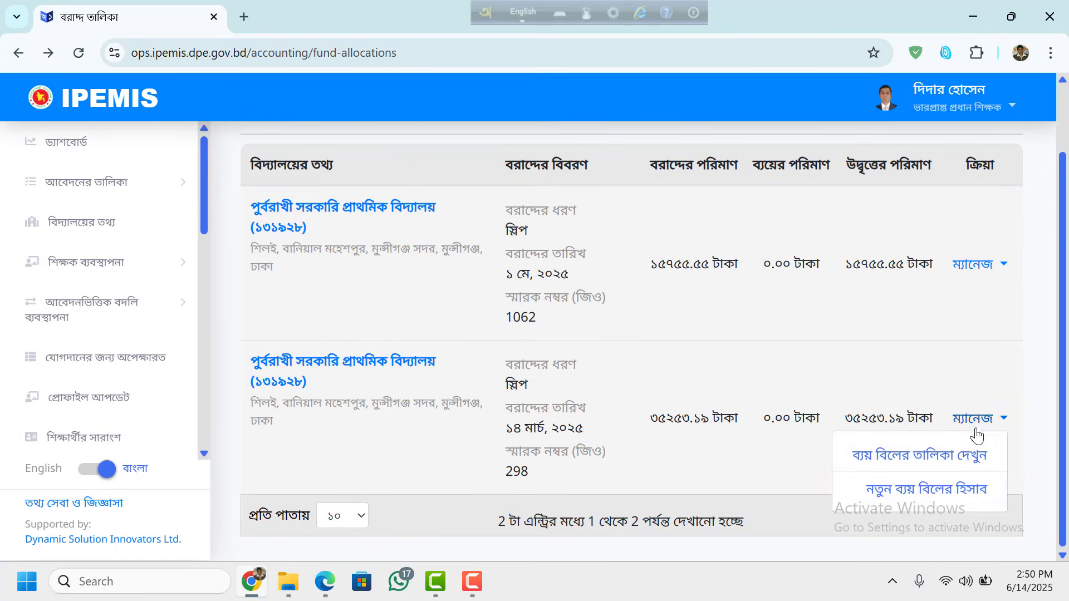
pyautogui.click(934, 490)
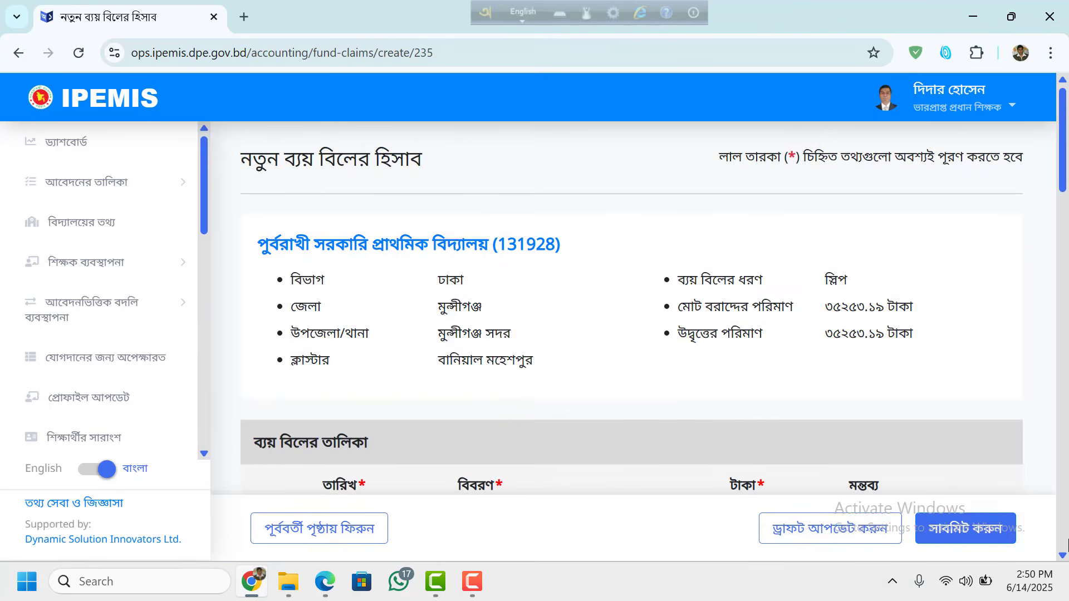
# Examine the expense rows, their dates and amounts, the income tax and VAT amounts, and the grand total in the new স্লিপ bill
pyautogui.scroll(-8, 1063, 551)
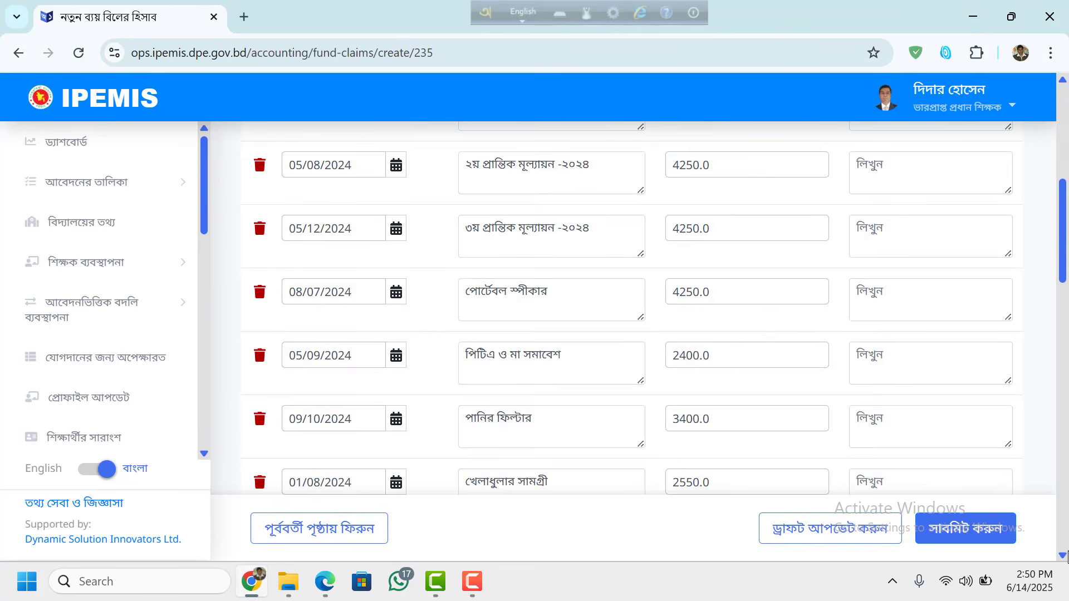
pyautogui.scroll(-4, 1065, 555)
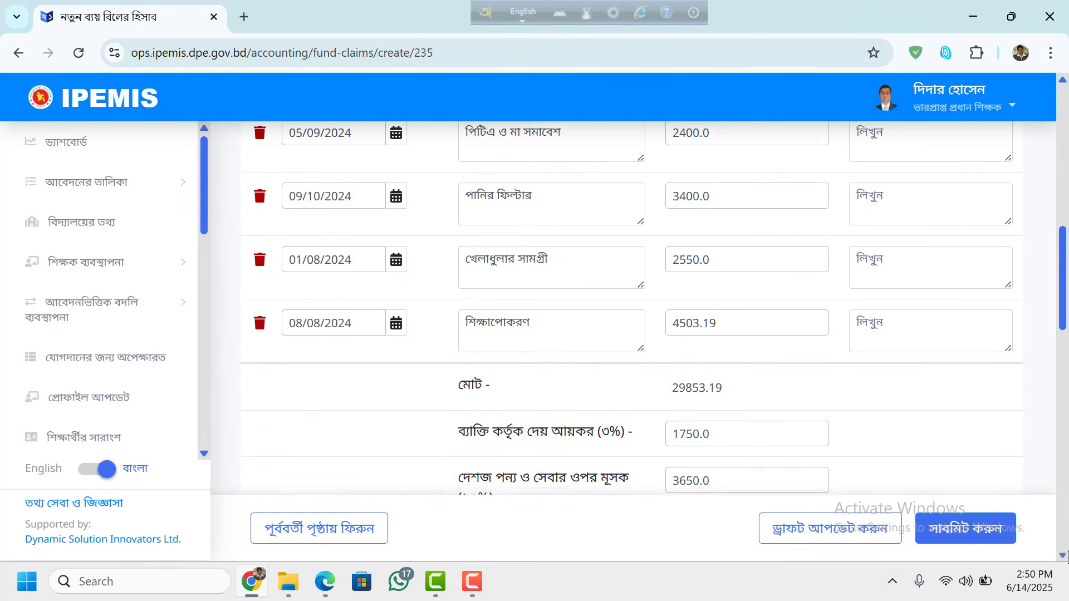
pyautogui.scroll(-4, 1066, 556)
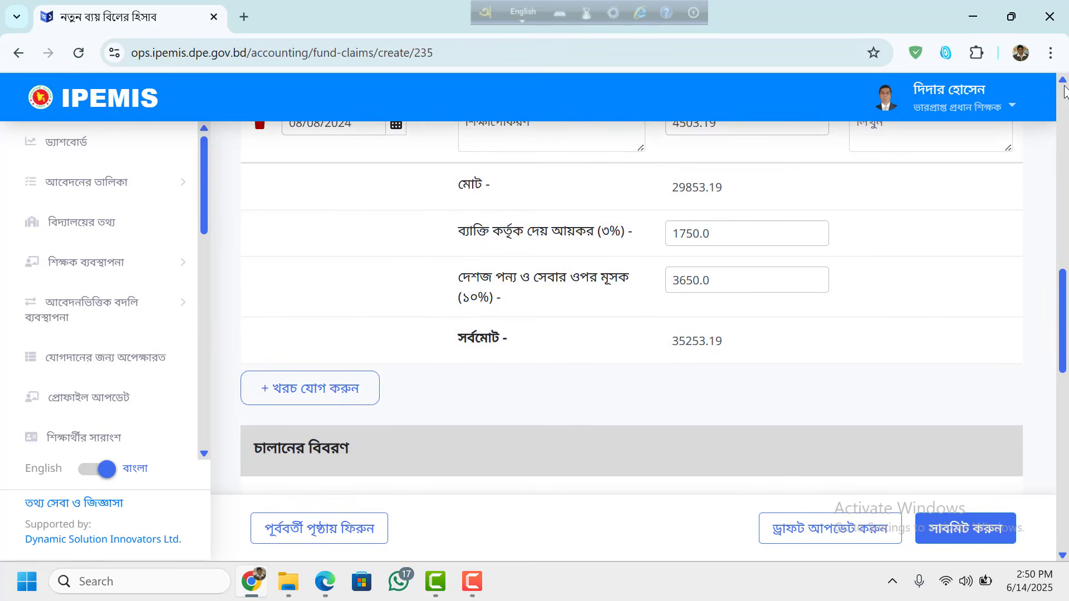
pyautogui.scroll(3, 1064, 92)
pyautogui.scroll(5, 1064, 91)
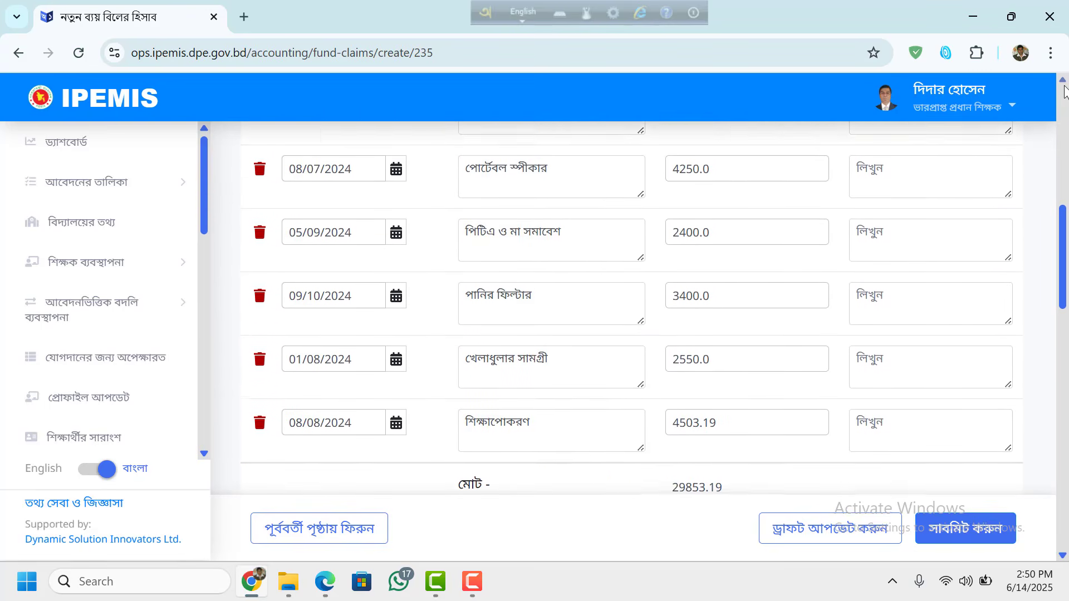
pyautogui.scroll(1, 1064, 92)
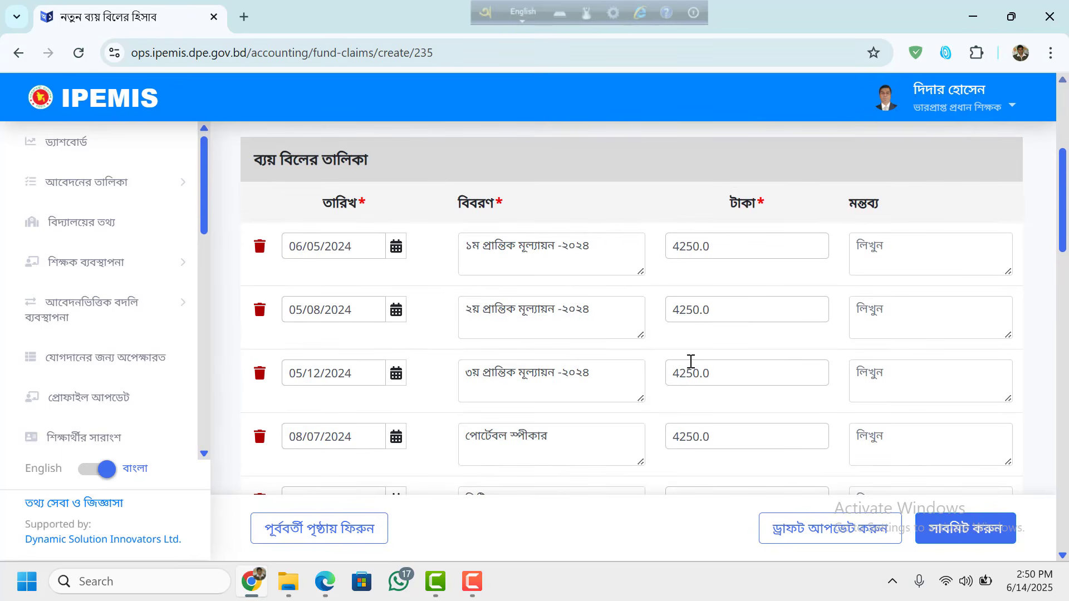
pyautogui.scroll(-3, 1065, 556)
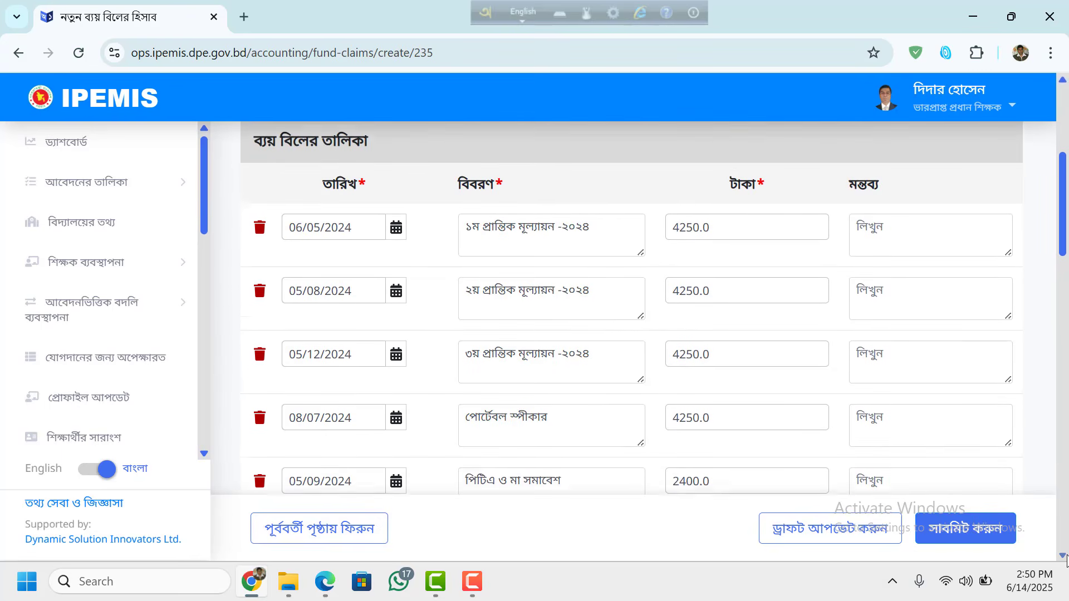
pyautogui.scroll(-2, 1065, 556)
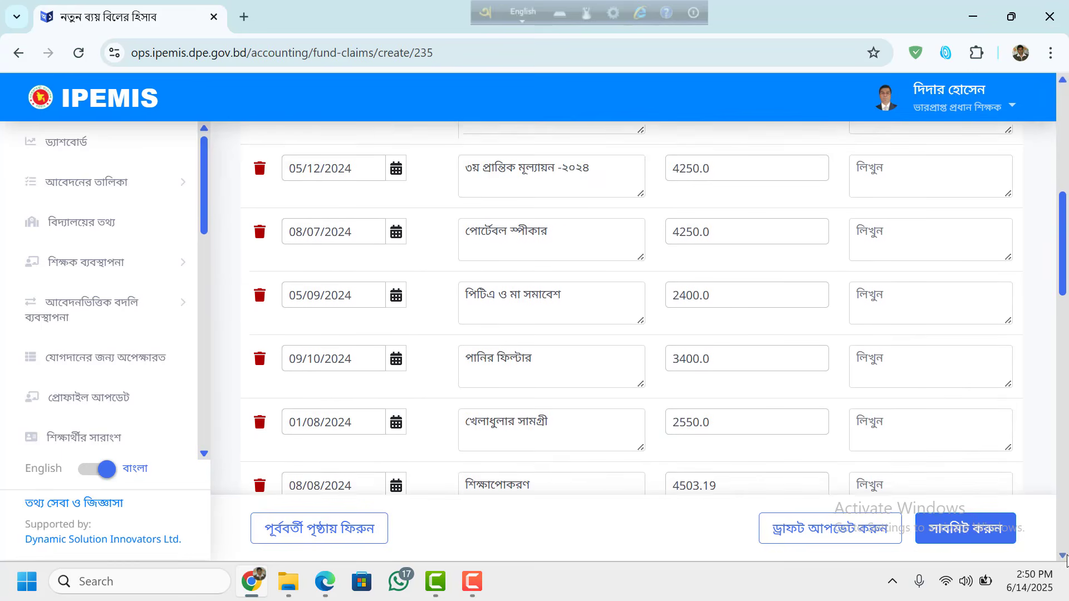
pyautogui.scroll(-3, 1066, 557)
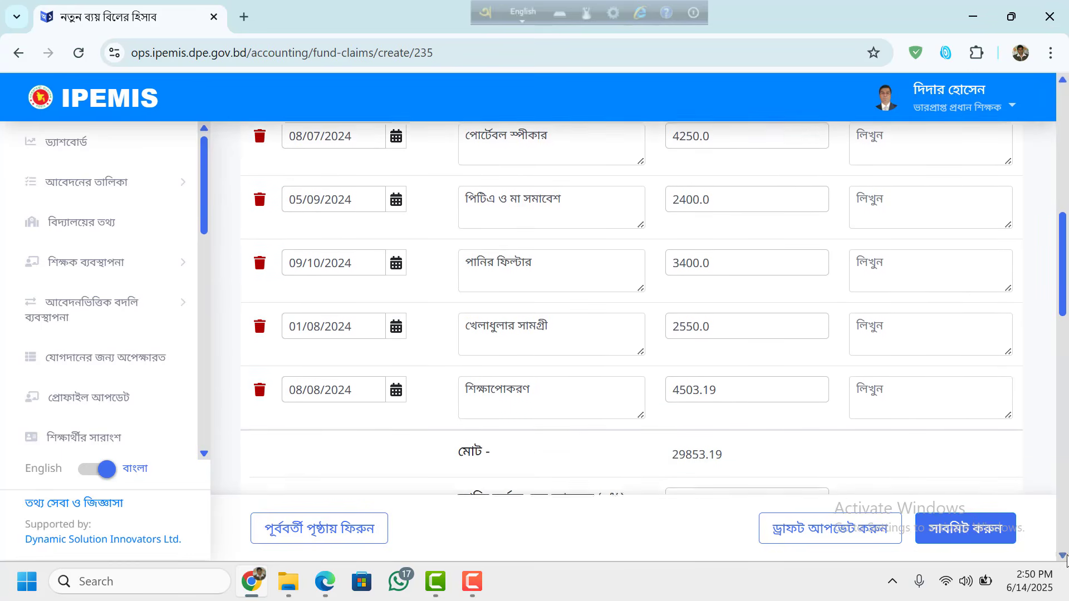
pyautogui.scroll(-1, 1066, 557)
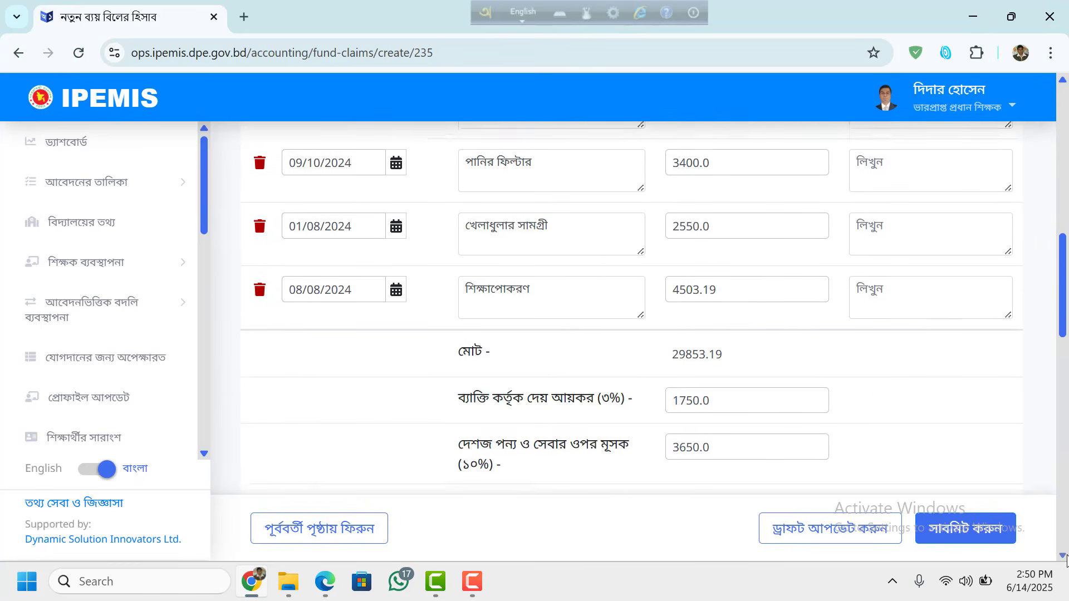
pyautogui.scroll(-2, 1065, 557)
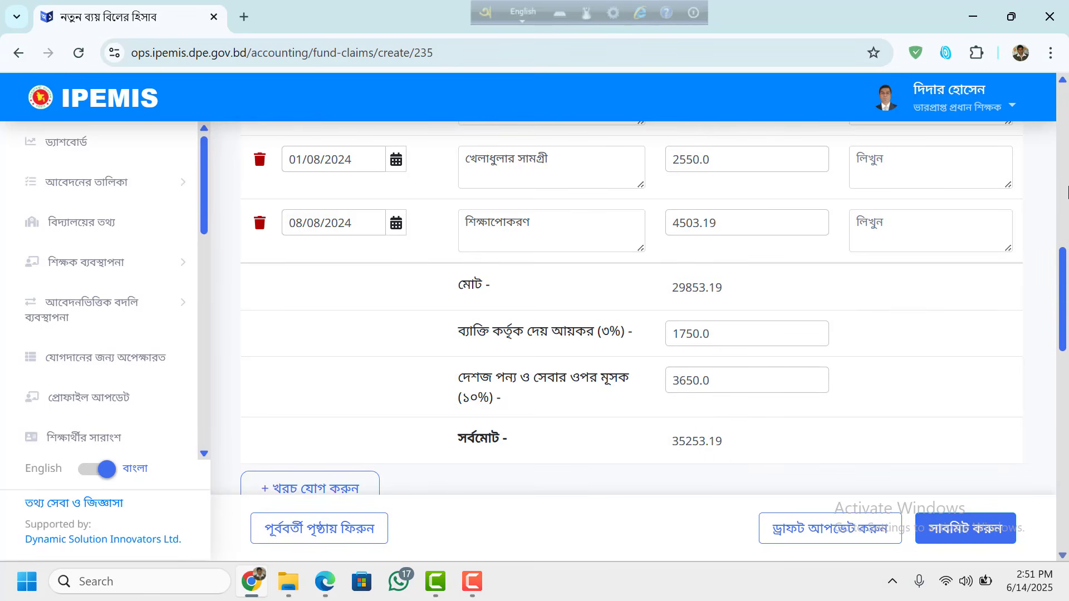
pyautogui.click(1063, 167)
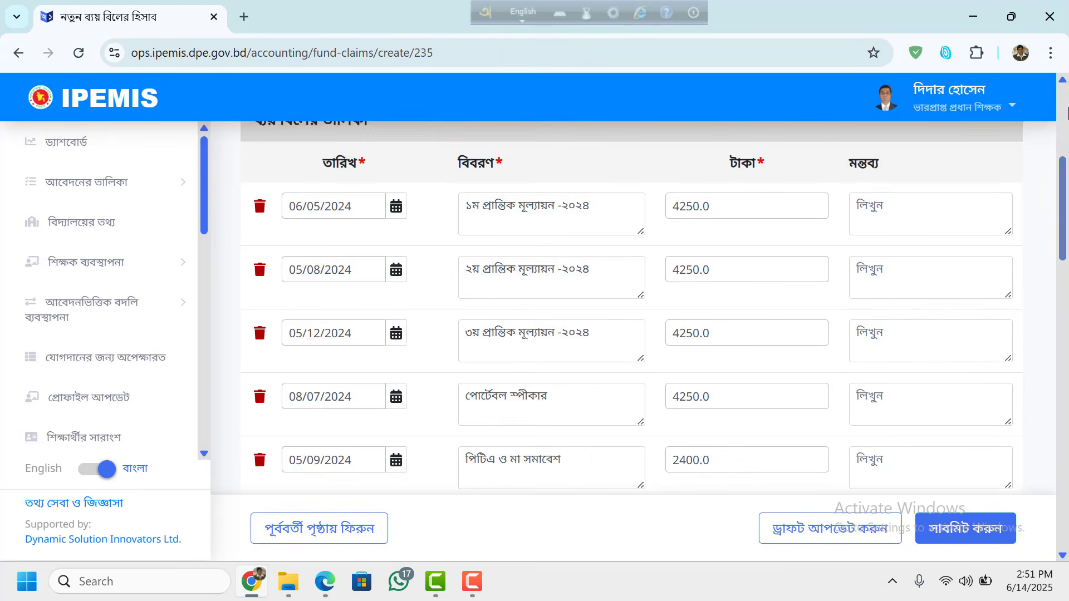
pyautogui.click(1066, 115)
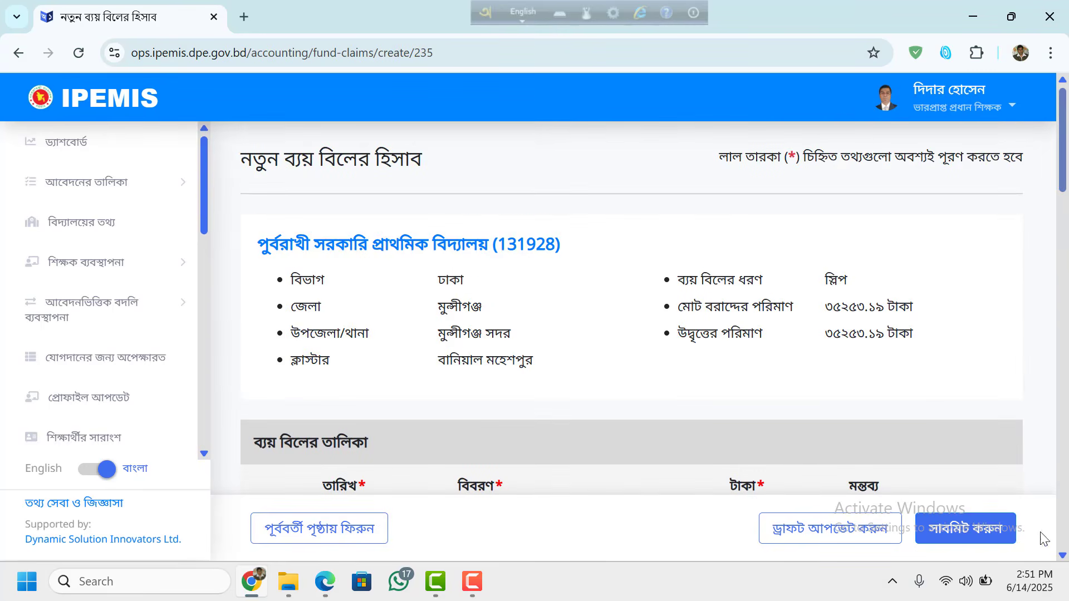
# Check the challan details and both current-condition photos, and submit the স্লিপ expense bill with confirmation
pyautogui.scroll(-15, 1066, 548)
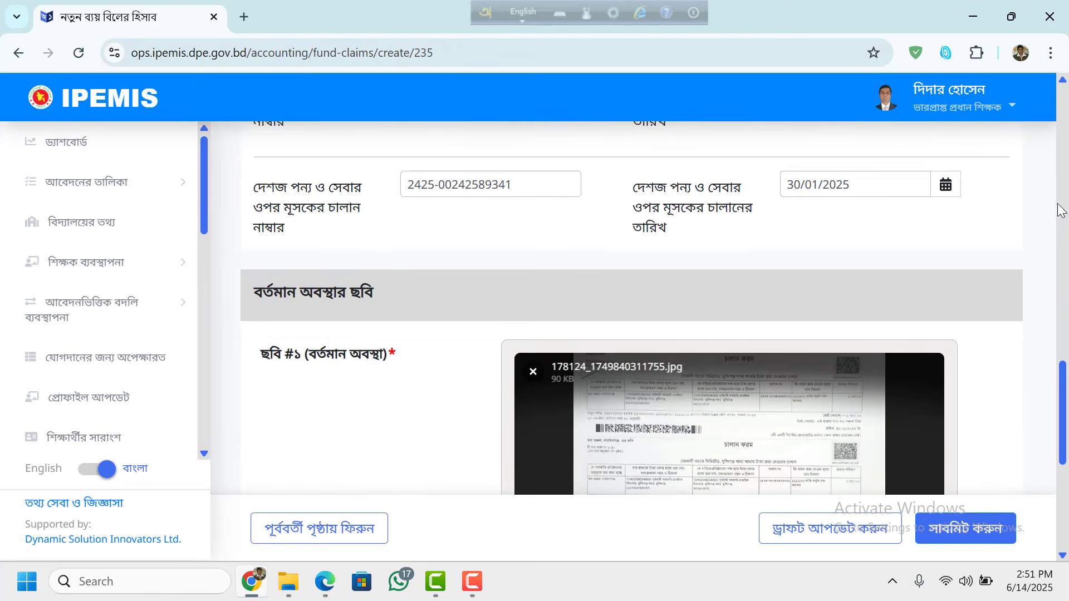
pyautogui.scroll(3, 1063, 89)
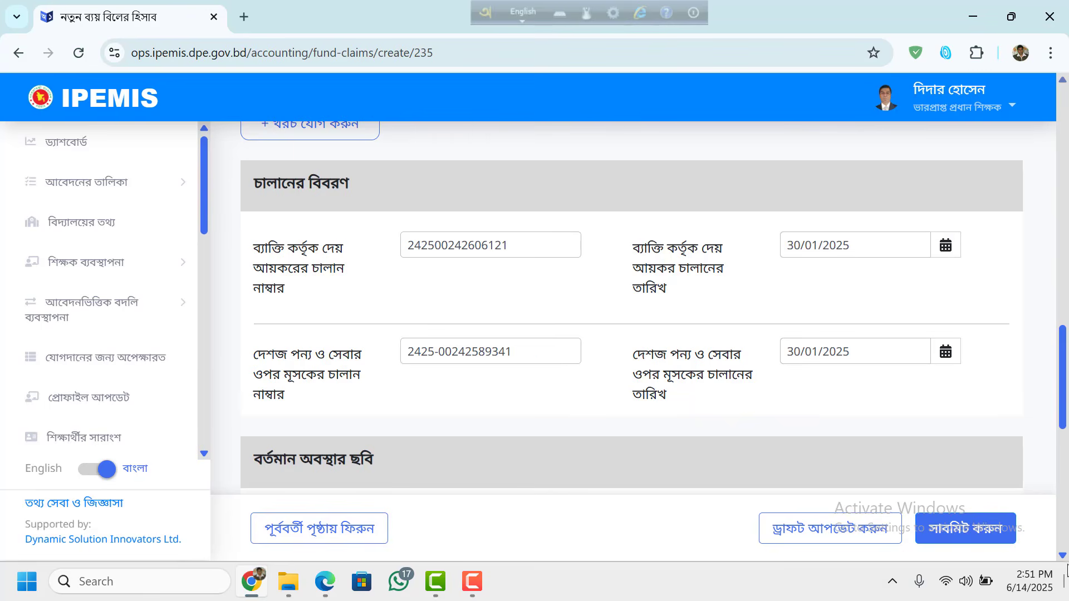
pyautogui.scroll(-3, 1064, 555)
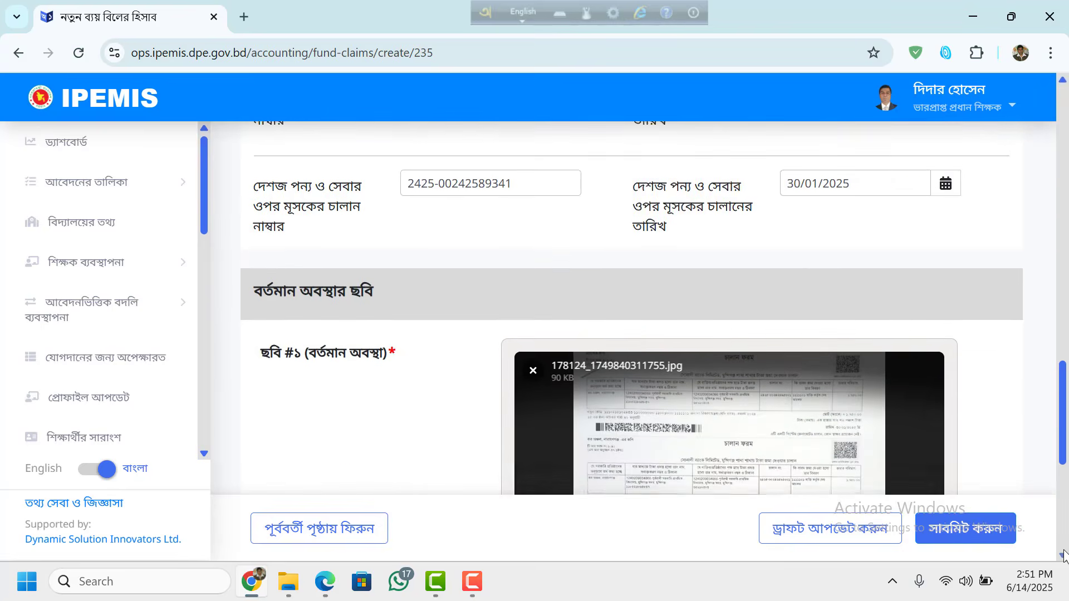
pyautogui.scroll(-4, 1064, 554)
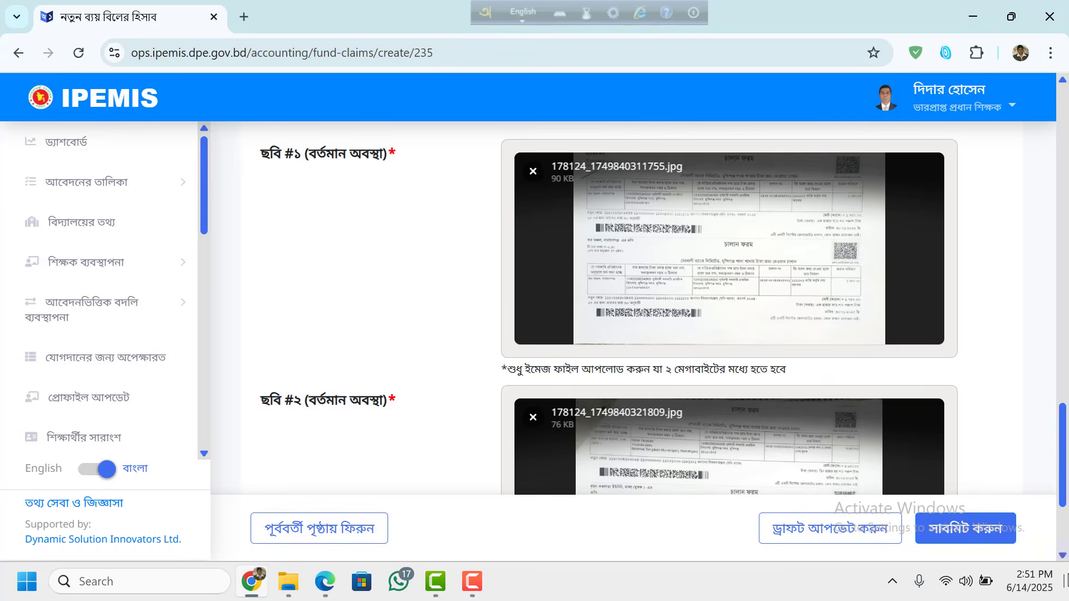
pyautogui.scroll(-3, 1064, 549)
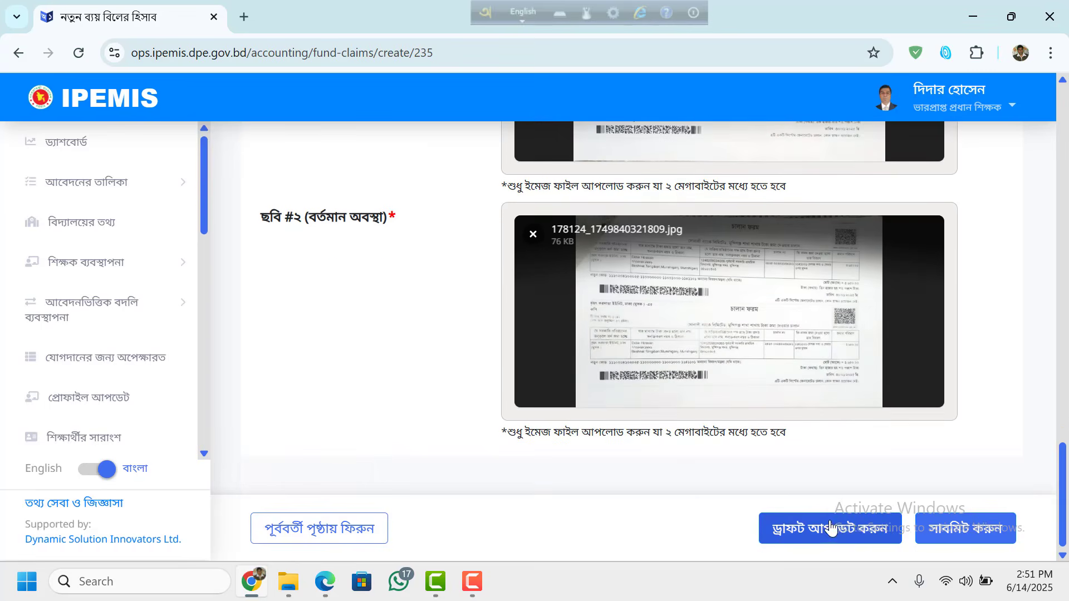
pyautogui.click(962, 534)
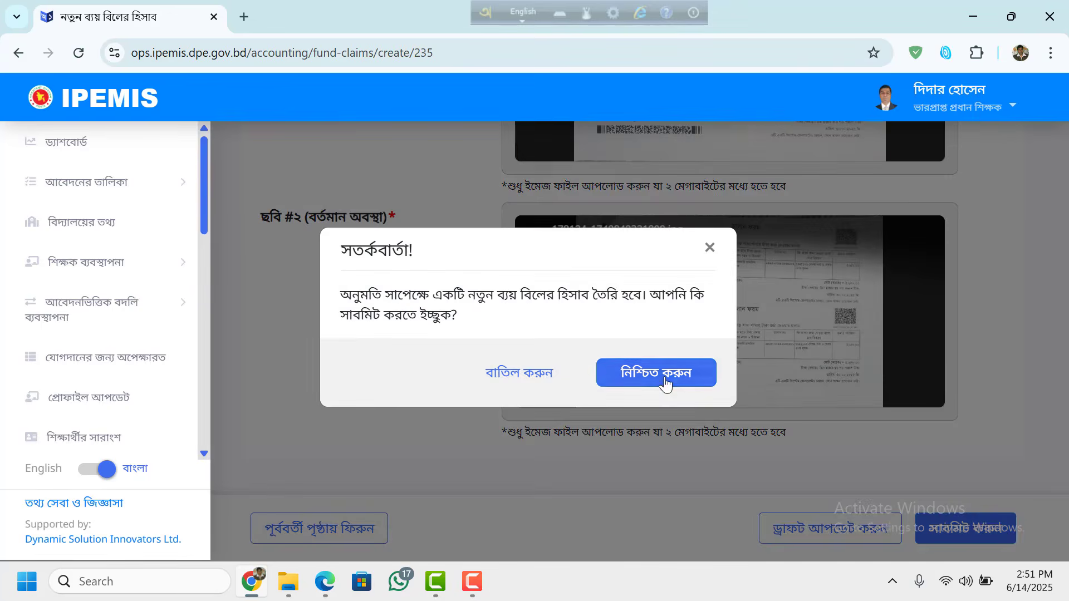
pyautogui.click(665, 377)
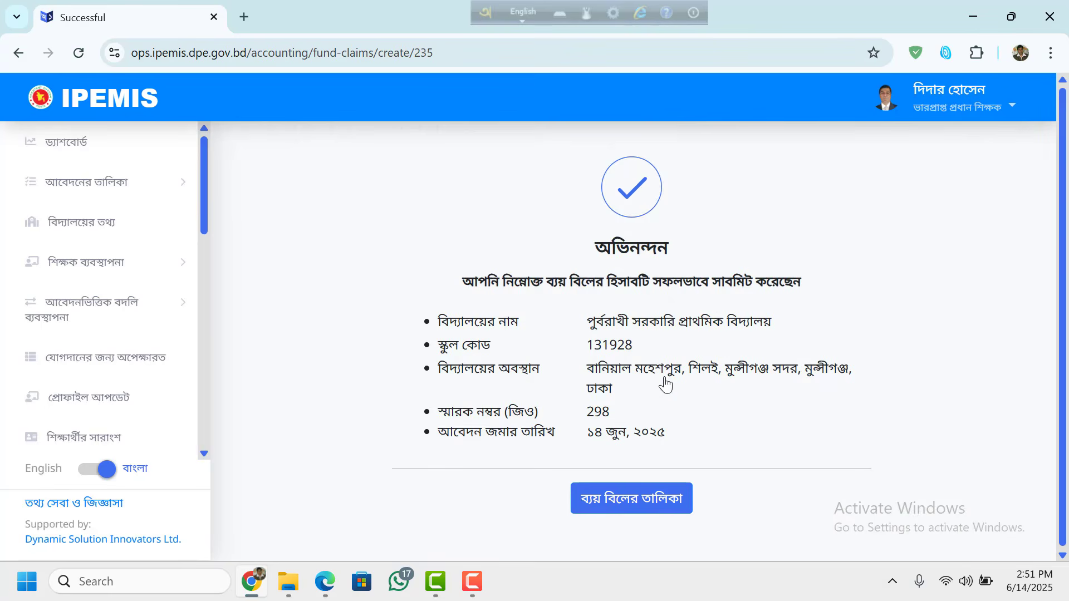
# Open the submitted bill's details from the expense bill list and download its statement as Invoice_Download_888.pdf to the Documents folder inside Downloads
pyautogui.click(626, 511)
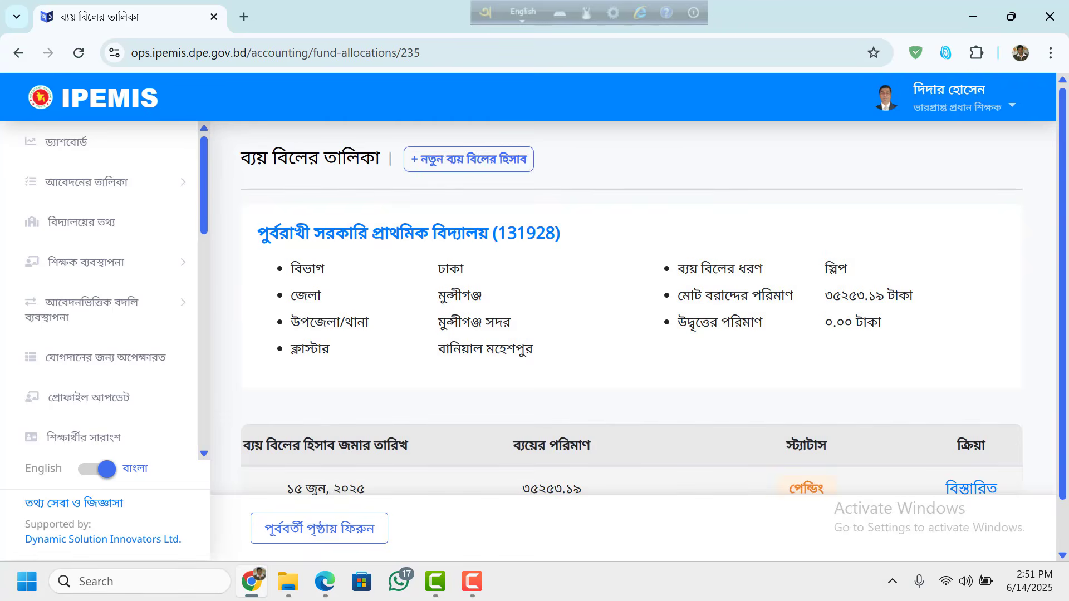
pyautogui.scroll(-1, 977, 423)
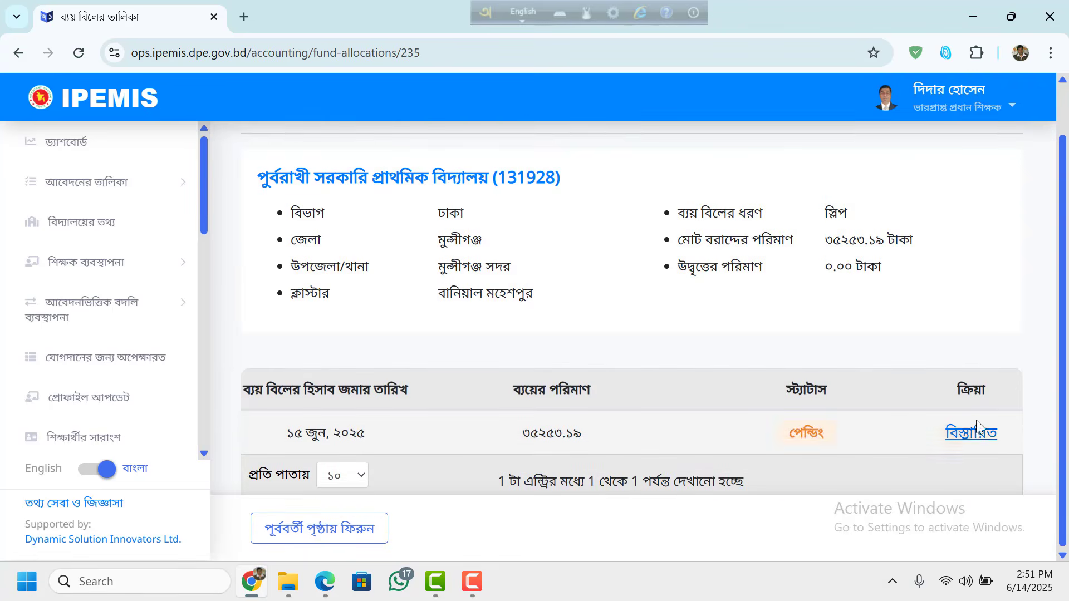
pyautogui.click(972, 434)
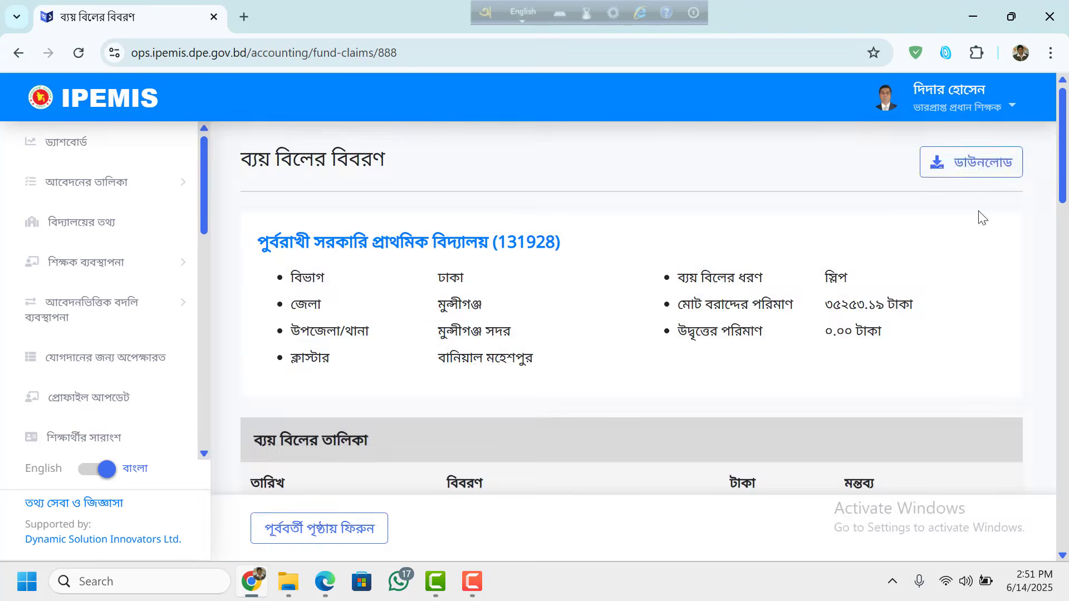
pyautogui.click(983, 173)
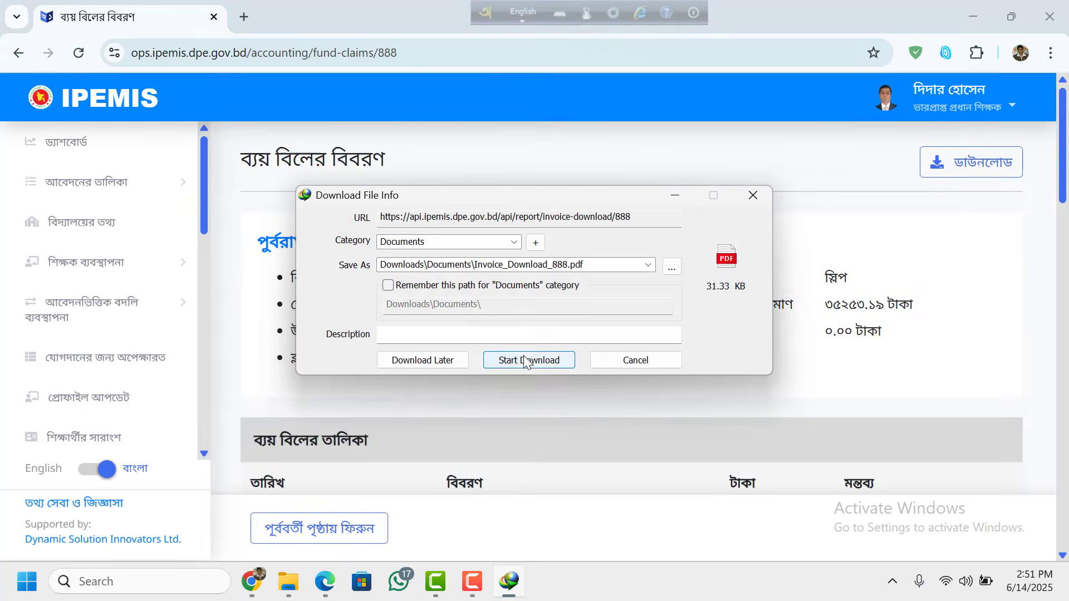
pyautogui.click(528, 360)
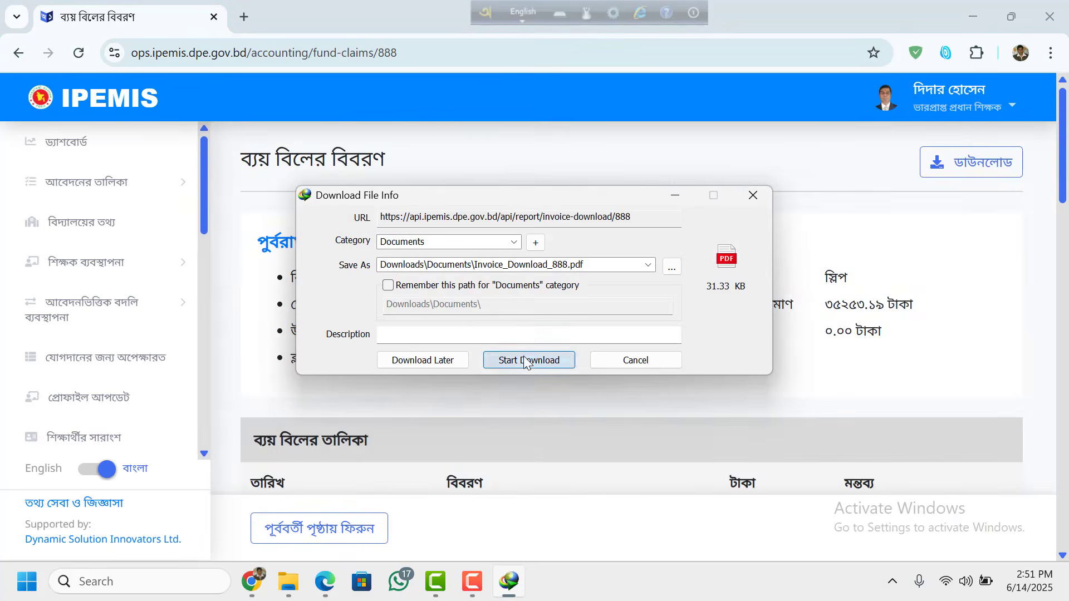
# Switch to the Documents folder inside Downloads and open Invoice_Download_888 to check its expense rows, taxes and total
pyautogui.click(983, 12)
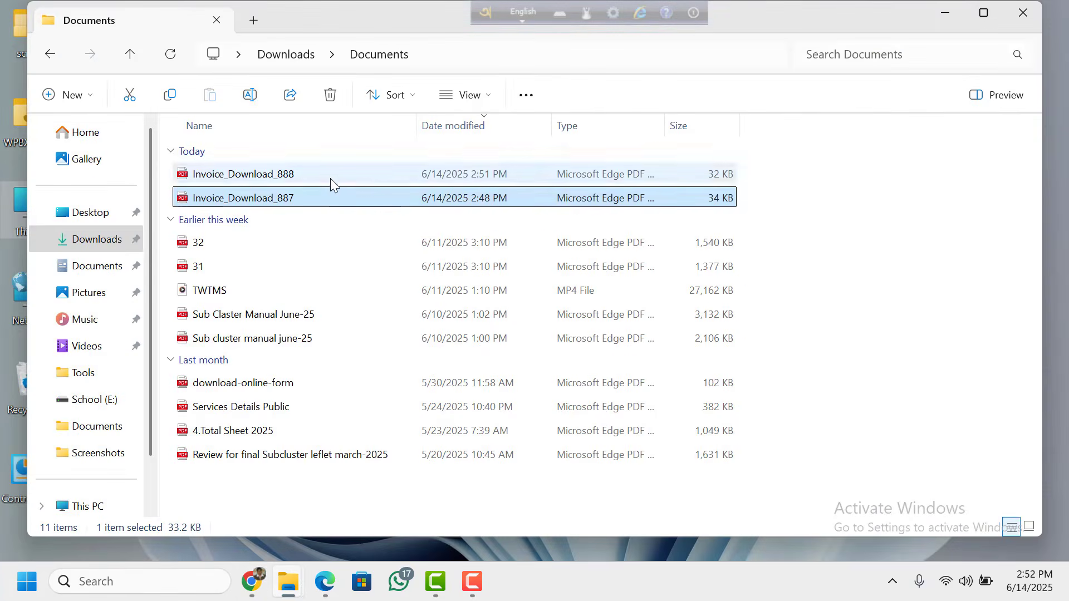
pyautogui.click(330, 179)
pyautogui.doubleClick(330, 179)
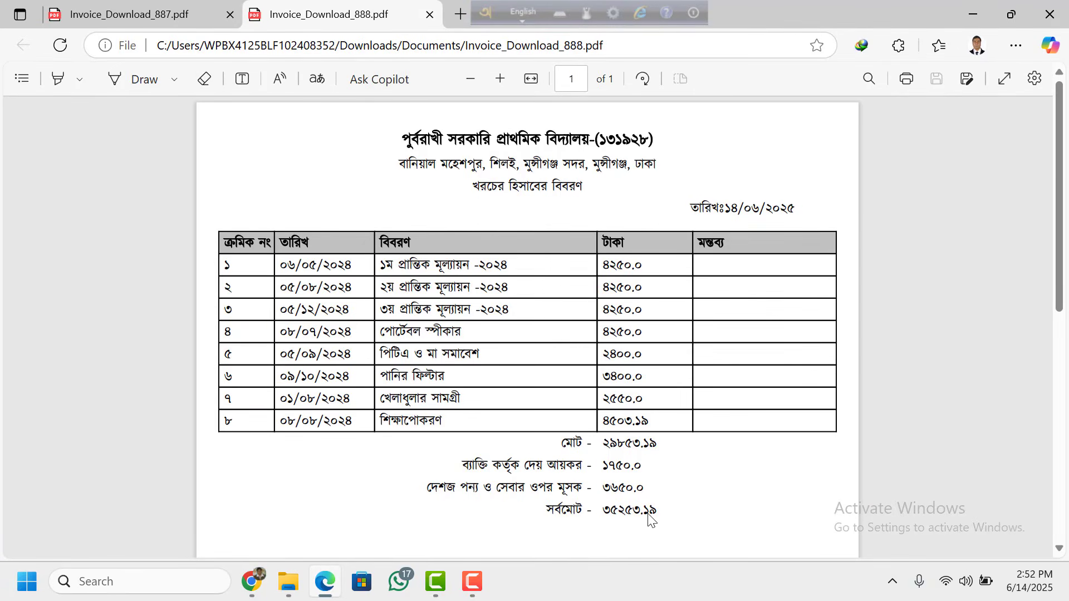
# Minimise the PDF, switch back to the IPEMIS site in Chrome and review the submitted bill's details down to the challan section
pyautogui.click(973, 14)
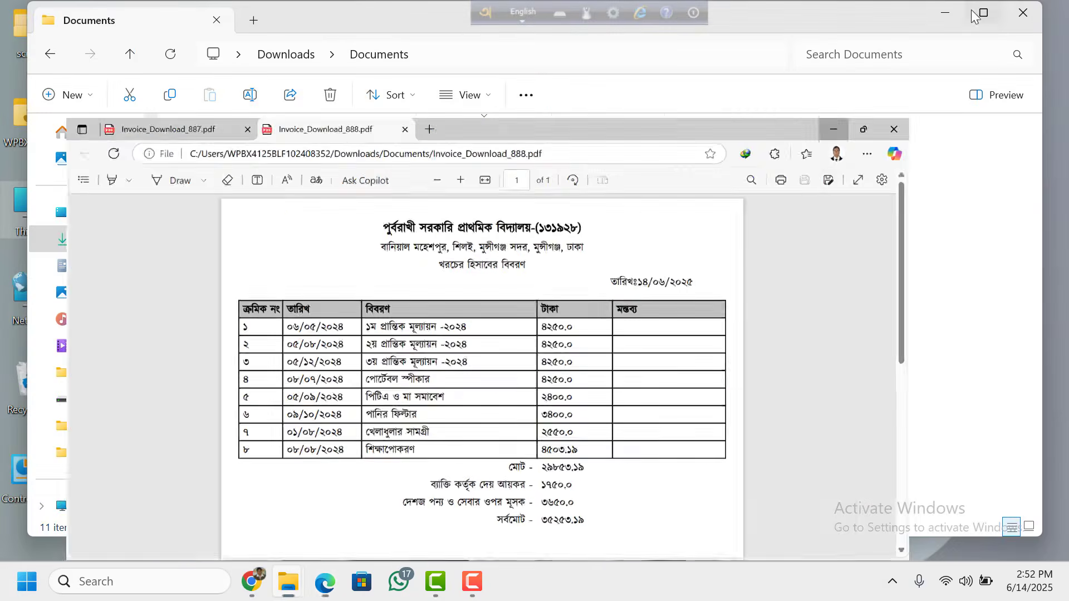
pyautogui.click(251, 582)
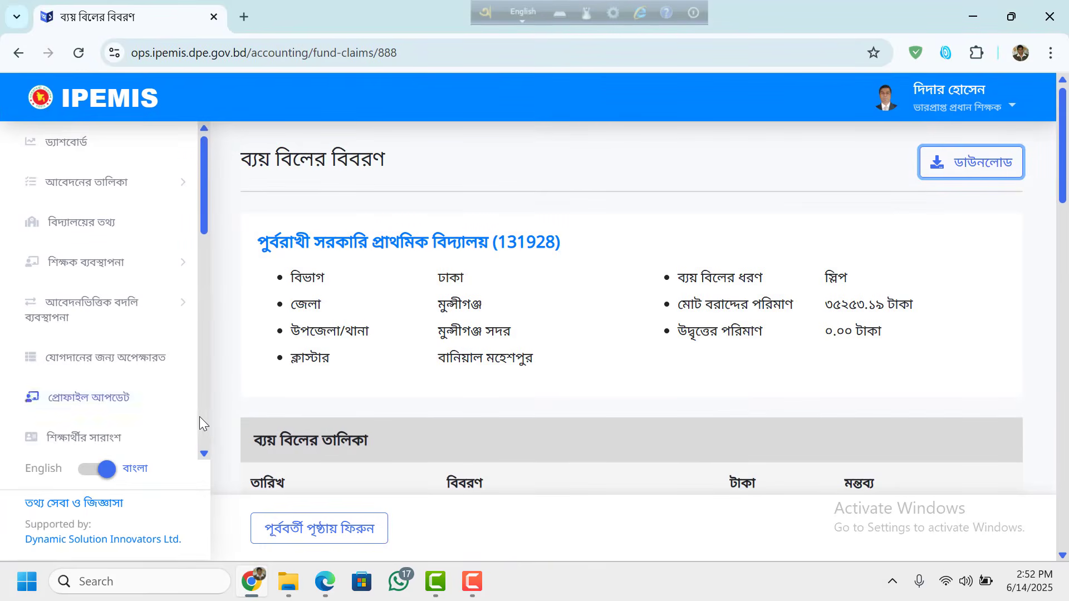
pyautogui.scroll(-10, 205, 423)
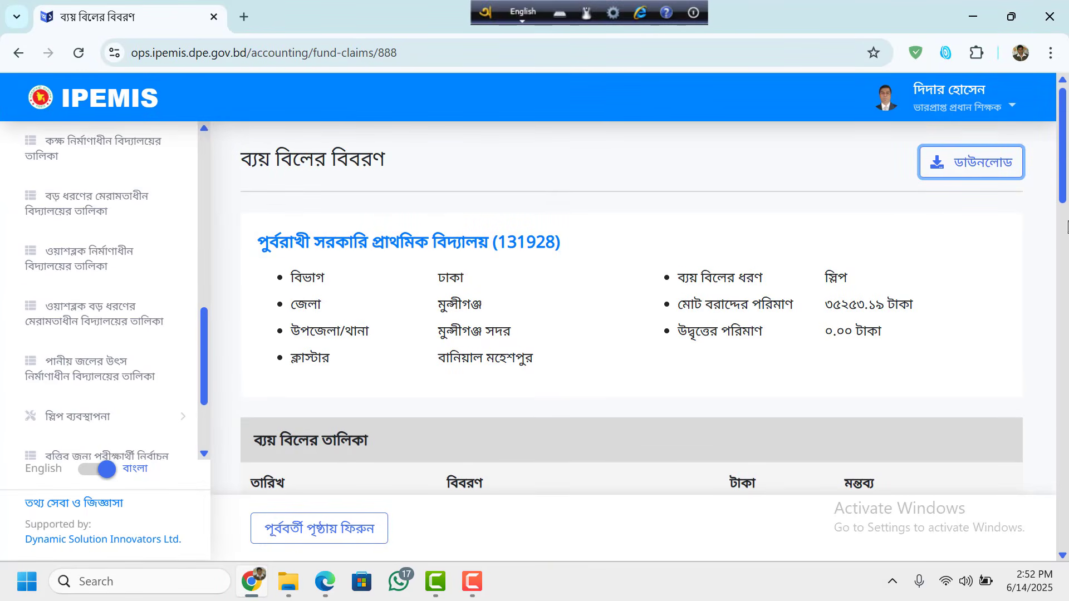
pyautogui.scroll(-1, 1066, 485)
pyautogui.scroll(-10, 1066, 484)
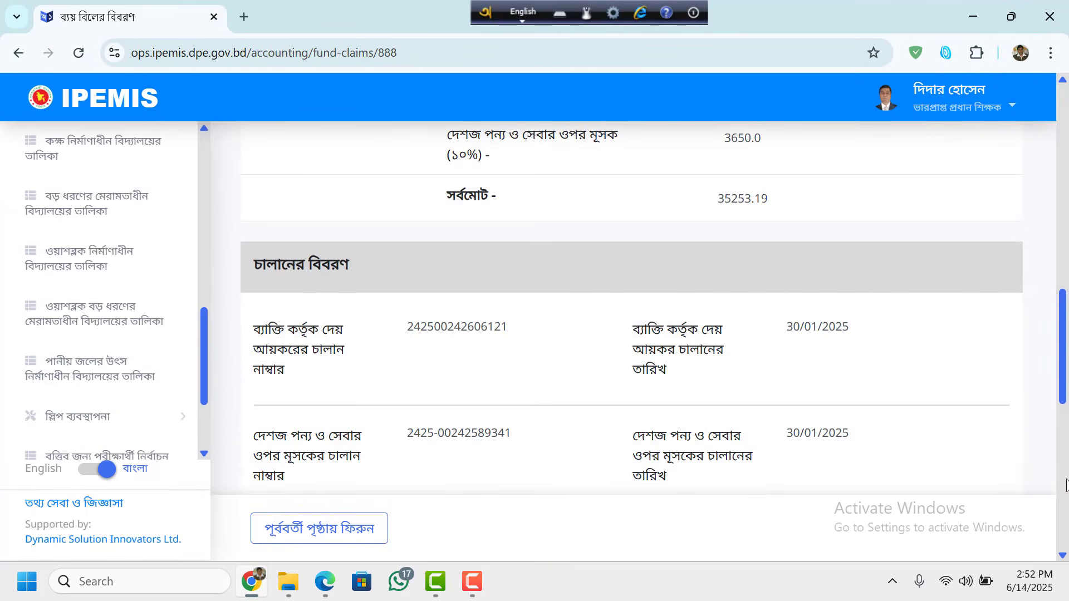